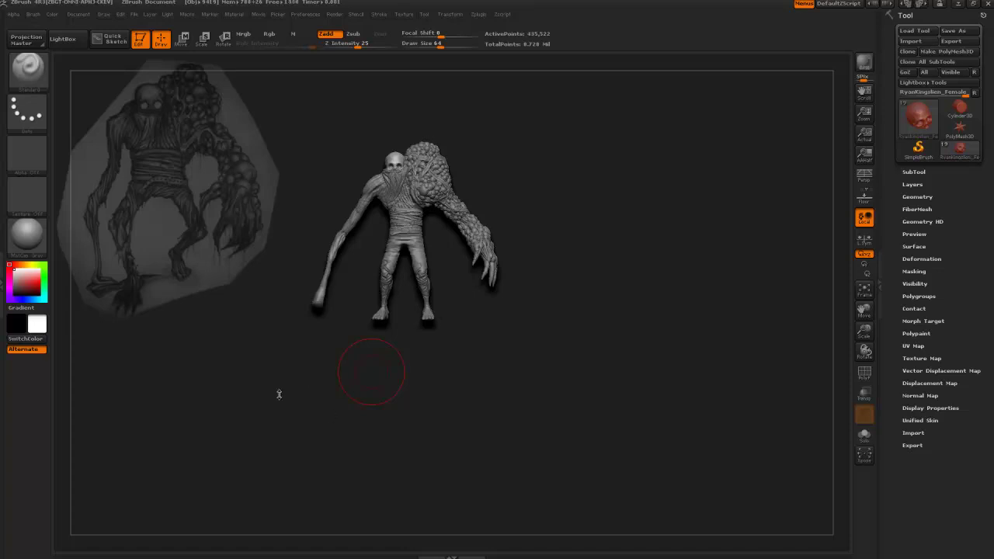
# Step: Make the boil-covered arm subtool active and isolate it with Solo mode
pyautogui.moveTo(302, 378); pyautogui.dragTo(294, 383)
pyautogui.keyDown('alt'); pyautogui.moveTo(203, 326); pyautogui.dragTo(239, 446); pyautogui.keyUp('alt')
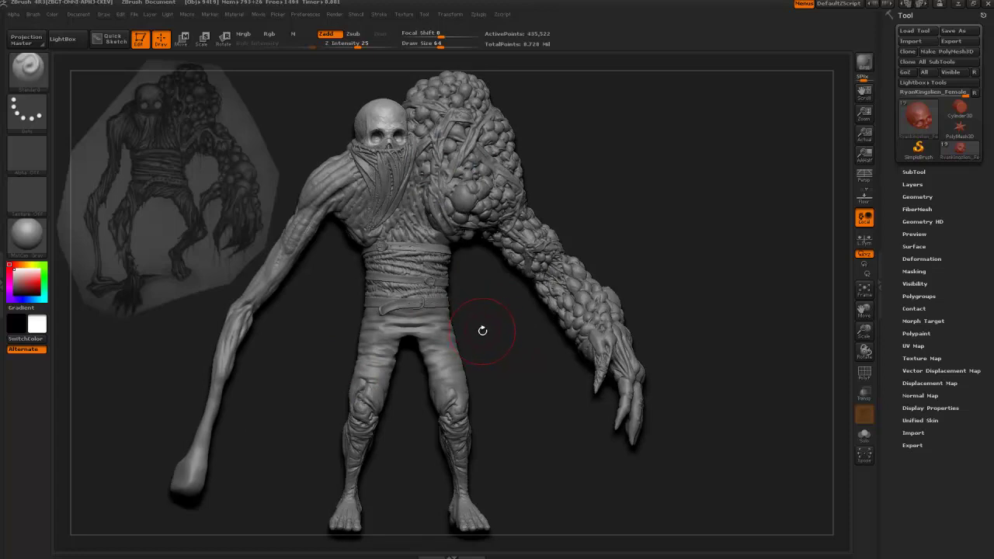
pyautogui.moveTo(496, 330)
pyautogui.mouseDown()
pyautogui.moveTo(398, 326)
pyautogui.moveTo(296, 220)
pyautogui.mouseUp()
pyautogui.keyDown('alt'); pyautogui.click(288, 227); pyautogui.keyUp('alt')
pyautogui.click(864, 435)
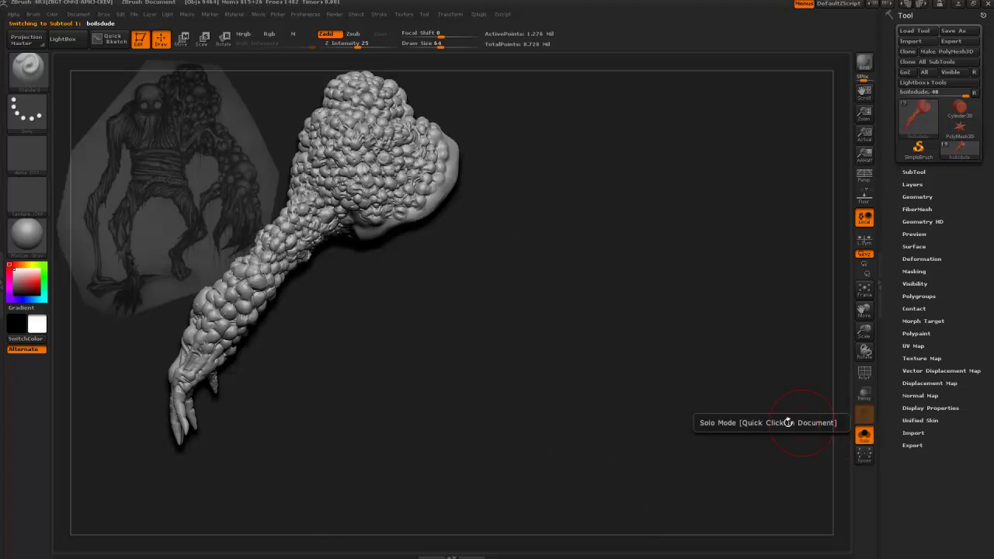
# Step: Choose the ClayBuildup brush and replace its square alpha with a soft round one
pyautogui.moveTo(413, 331)
pyautogui.mouseDown()
pyautogui.moveTo(512, 348)
pyautogui.moveTo(441, 318)
pyautogui.moveTo(446, 385)
pyautogui.mouseUp()
pyautogui.press('b')
pyautogui.press('c')
pyautogui.press('b')
pyautogui.moveTo(392, 358)
pyautogui.keyDown('alt'); pyautogui.mouseDown()
pyautogui.moveTo(350, 292)
pyautogui.moveTo(302, 253)
pyautogui.mouseUp(); pyautogui.keyUp('alt')
pyautogui.moveTo(404, 310)
pyautogui.keyDown('alt'); pyautogui.mouseDown()
pyautogui.moveTo(385, 380)
pyautogui.moveTo(443, 321)
pyautogui.mouseUp(); pyautogui.keyUp('alt')
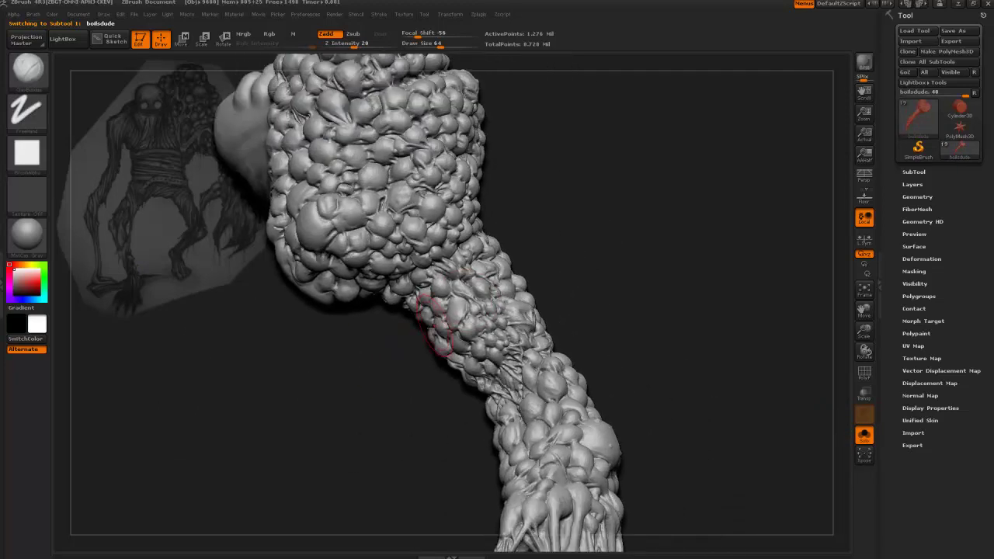
pyautogui.moveTo(575, 238); pyautogui.dragTo(505, 213)
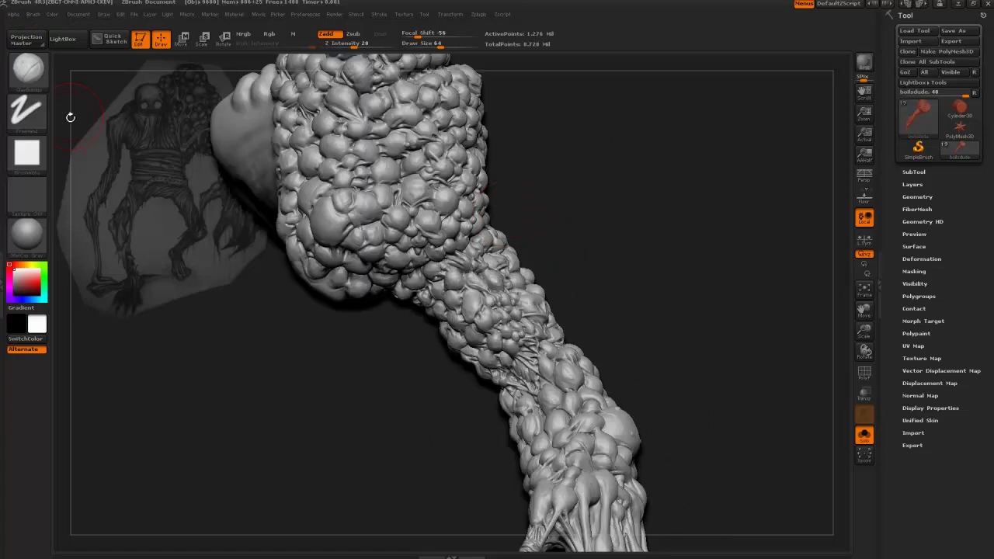
pyautogui.click(31, 156)
pyautogui.click(129, 227)
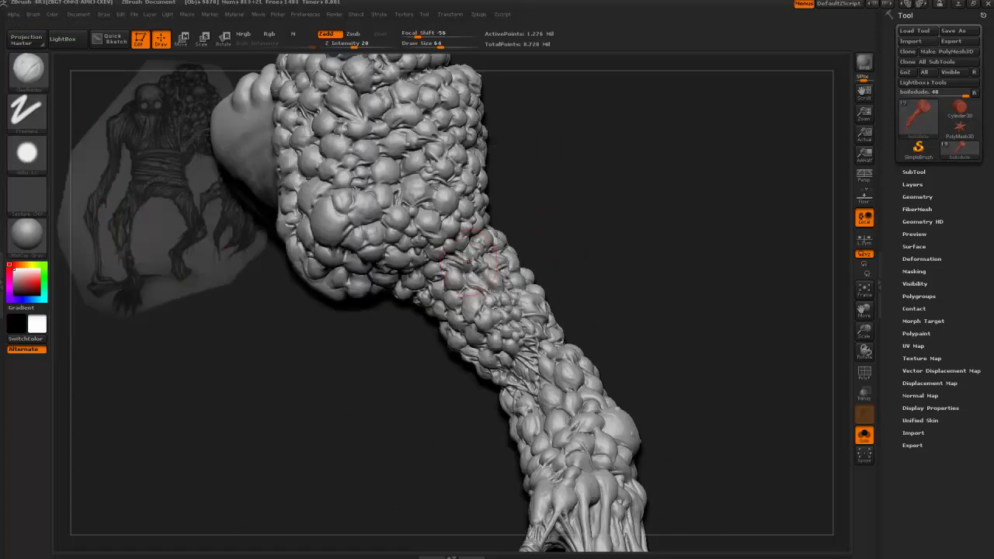
# Step: Set the draw size to 14 and build up fleshy strands between the boils where the upper arm meets the shoulder
pyautogui.keyDown('alt'); pyautogui.moveTo(416, 364); pyautogui.dragTo(442, 497); pyautogui.keyUp('alt')
pyautogui.moveTo(713, 188)
pyautogui.mouseDown()
pyautogui.moveTo(709, 155)
pyautogui.moveTo(718, 165)
pyautogui.mouseUp()
pyautogui.press('[')
pyautogui.press('[')
pyautogui.press('[')
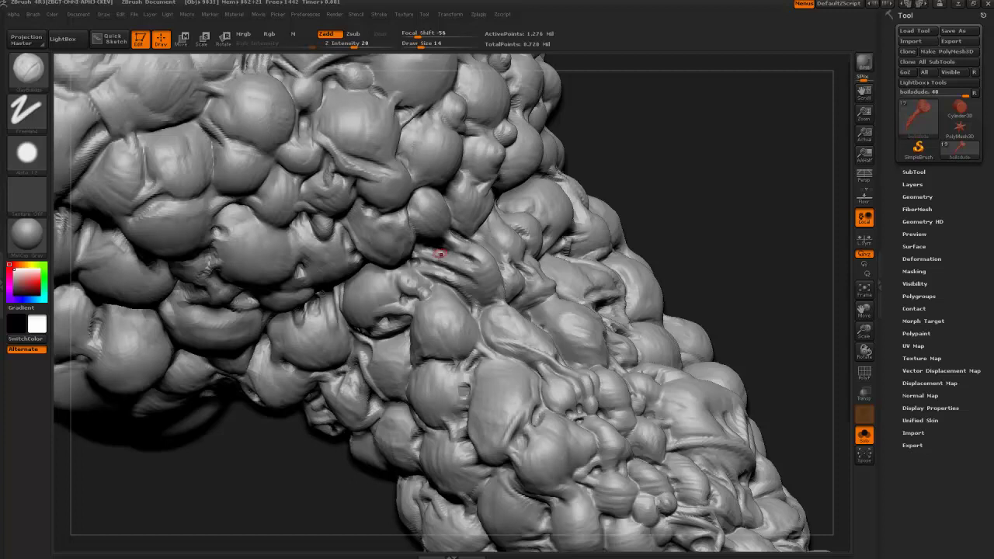
pyautogui.moveTo(283, 455); pyautogui.dragTo(337, 329)
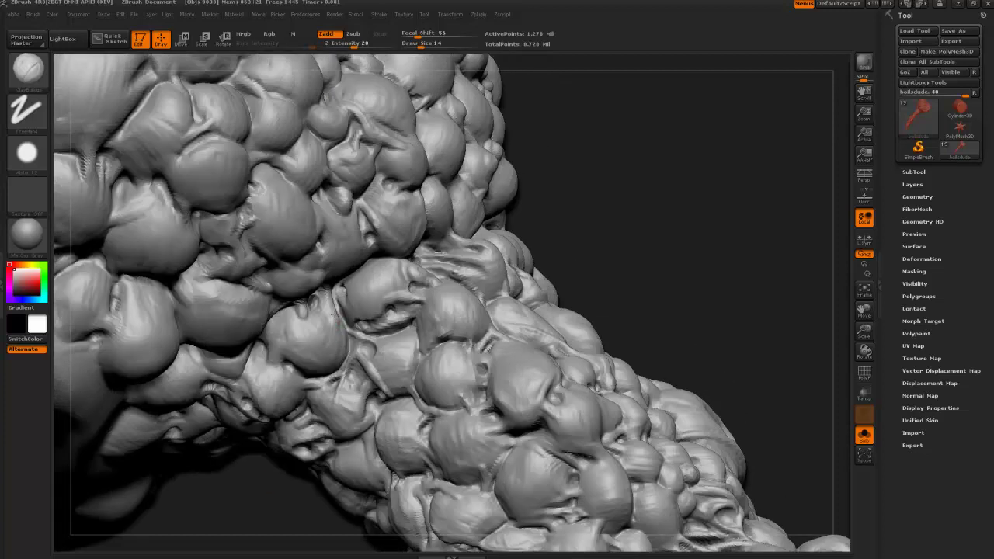
# Step: Fill the gaps between neighbouring boils under the shoulder mass, trying draw size 34 and returning to 14
pyautogui.moveTo(573, 306); pyautogui.dragTo(497, 309)
pyautogui.press(']')
pyautogui.press(']')
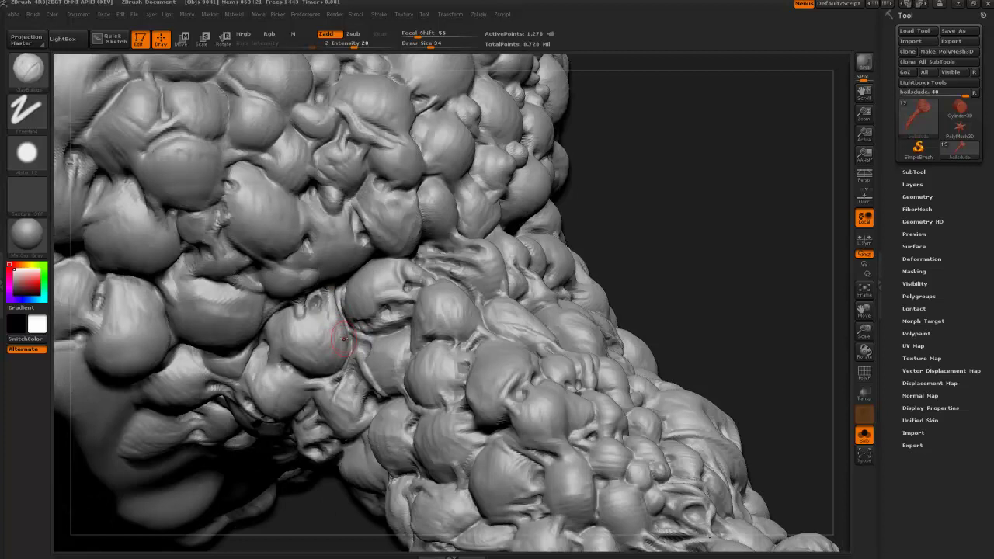
pyautogui.press('[')
pyautogui.press('[')
pyautogui.moveTo(330, 518); pyautogui.dragTo(367, 349)
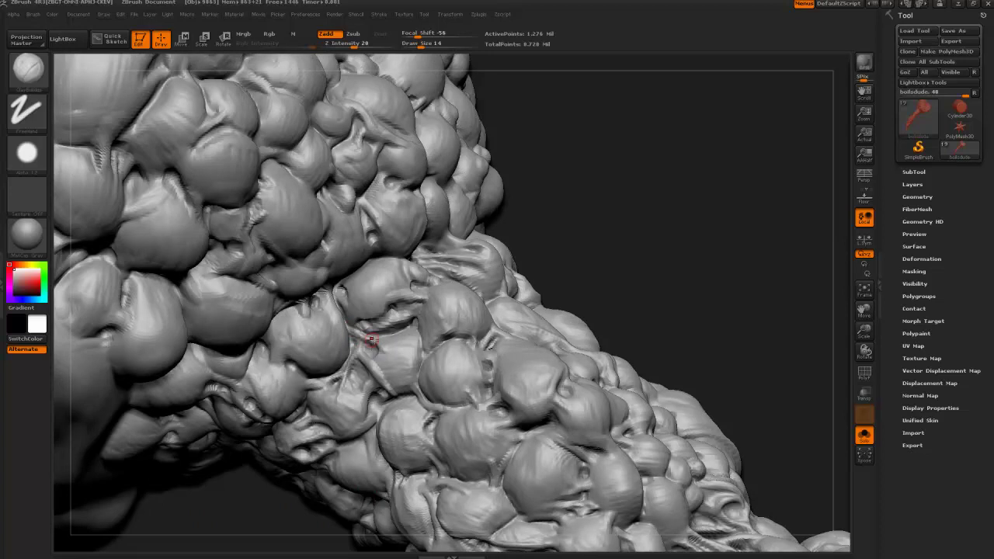
# Step: Continue connecting the boils with small clay strokes from the shoulder mass down the upper arm
pyautogui.keyDown('alt'); pyautogui.moveTo(581, 297); pyautogui.dragTo(462, 360); pyautogui.keyUp('alt')
pyautogui.moveTo(520, 326); pyautogui.dragTo(563, 419)
pyautogui.moveTo(563, 311)
pyautogui.keyDown('alt'); pyautogui.mouseDown()
pyautogui.moveTo(599, 275)
pyautogui.moveTo(579, 244)
pyautogui.moveTo(595, 238)
pyautogui.moveTo(612, 250)
pyautogui.moveTo(619, 311)
pyautogui.moveTo(604, 300)
pyautogui.moveTo(558, 339)
pyautogui.mouseUp(); pyautogui.keyUp('alt')
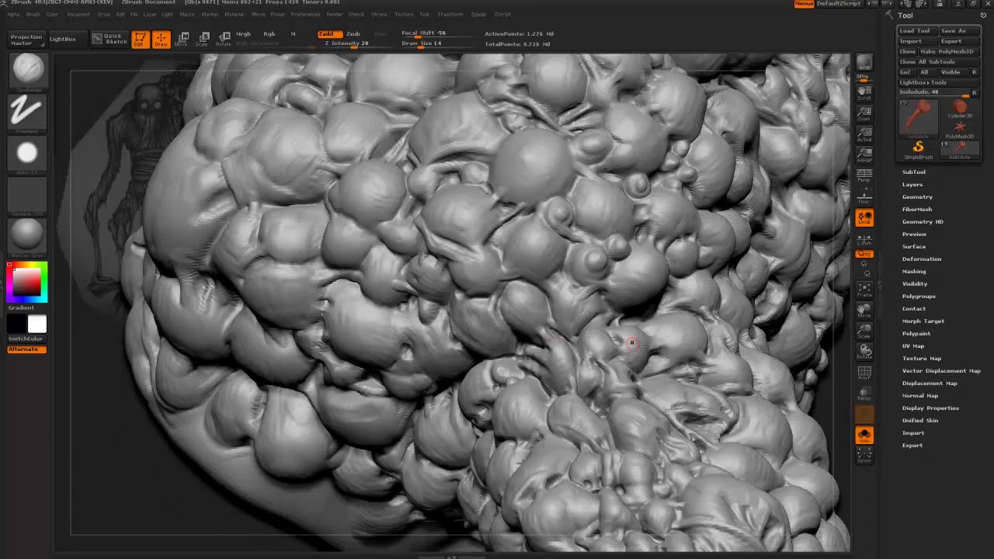
pyautogui.moveTo(817, 399); pyautogui.dragTo(505, 322)
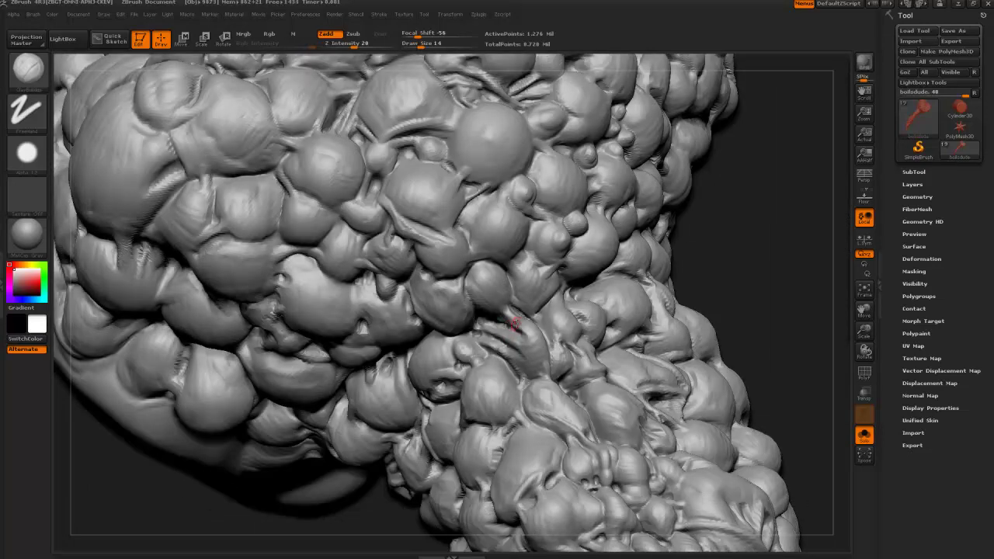
pyautogui.moveTo(704, 261)
pyautogui.mouseDown()
pyautogui.moveTo(640, 287)
pyautogui.moveTo(634, 340)
pyautogui.mouseUp()
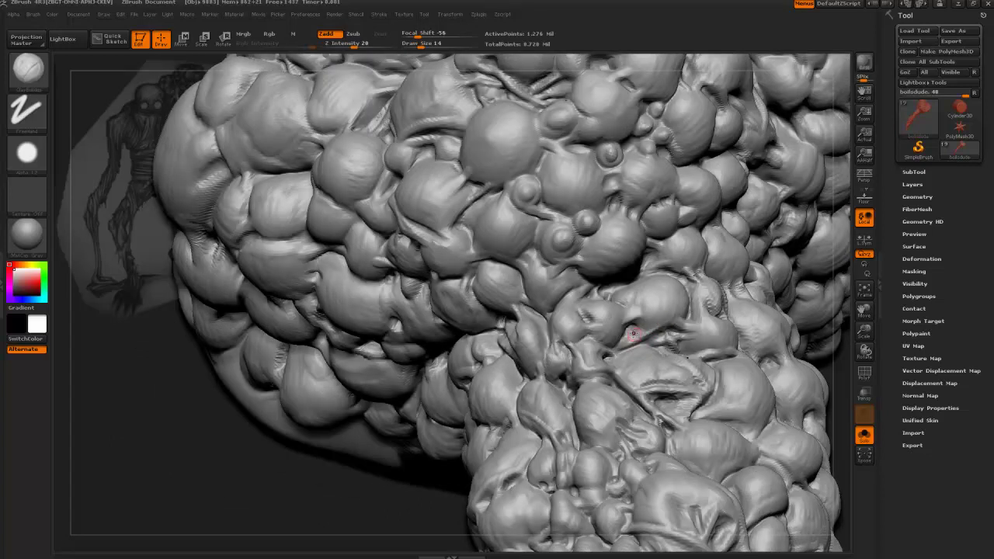
pyautogui.moveTo(315, 500); pyautogui.dragTo(295, 400)
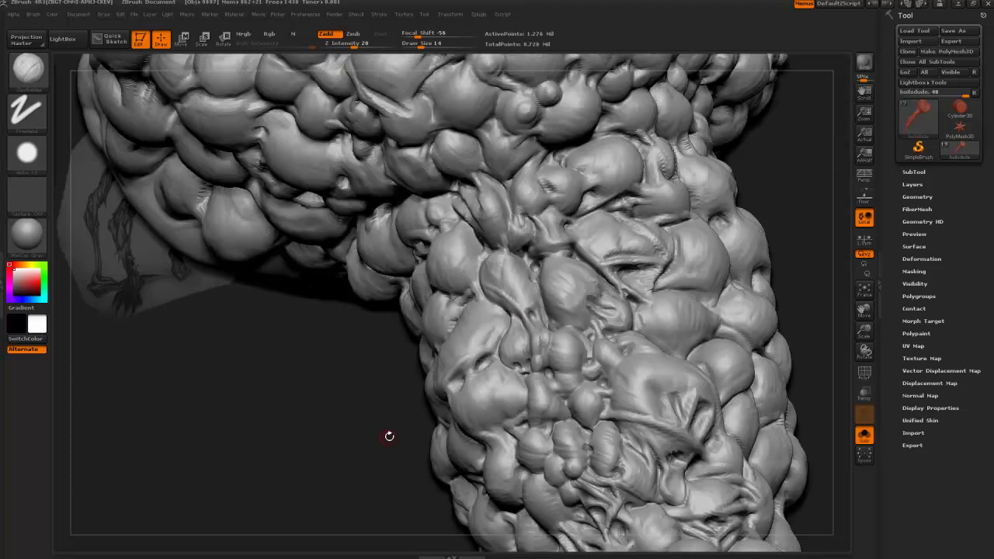
pyautogui.moveTo(393, 433); pyautogui.dragTo(437, 432)
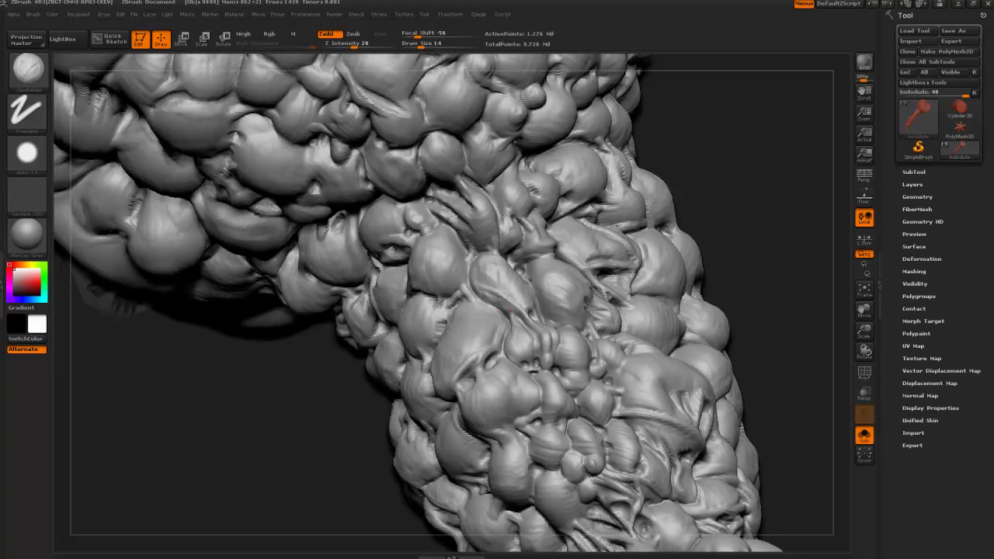
# Step: Check the whole arm's shape, and build up clay between the boils on another side of the upper arm
pyautogui.moveTo(308, 459); pyautogui.dragTo(312, 194)
pyautogui.moveTo(321, 353)
pyautogui.keyDown('alt'); pyautogui.mouseDown()
pyautogui.moveTo(321, 303)
pyautogui.moveTo(338, 308)
pyautogui.mouseUp(); pyautogui.keyUp('alt')
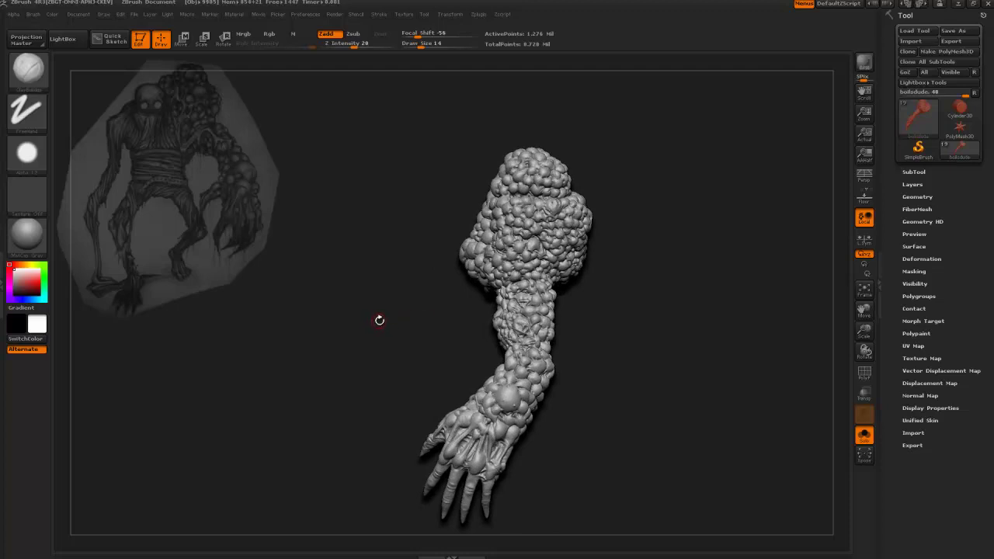
pyautogui.keyDown('alt'); pyautogui.moveTo(385, 315); pyautogui.dragTo(422, 295); pyautogui.keyUp('alt')
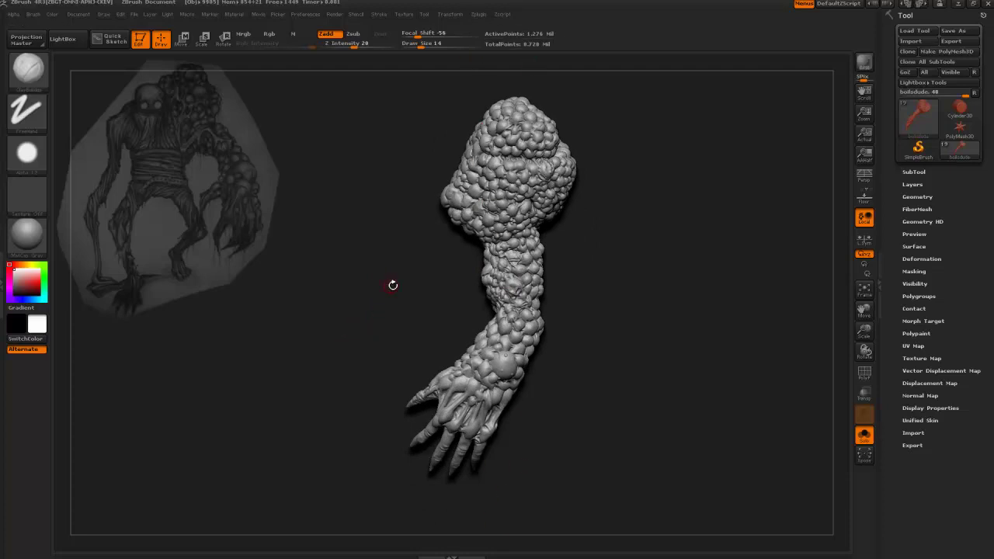
pyautogui.keyDown('alt'); pyautogui.moveTo(366, 292); pyautogui.dragTo(381, 265); pyautogui.keyUp('alt')
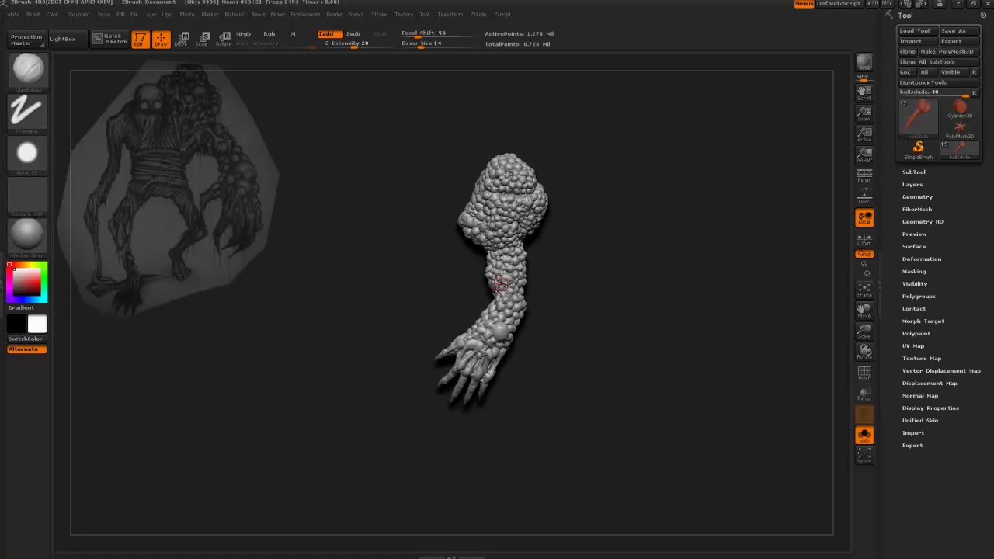
pyautogui.moveTo(451, 286)
pyautogui.mouseDown()
pyautogui.moveTo(456, 298)
pyautogui.moveTo(405, 301)
pyautogui.moveTo(410, 287)
pyautogui.moveTo(381, 290)
pyautogui.moveTo(447, 276)
pyautogui.moveTo(536, 302)
pyautogui.moveTo(527, 379)
pyautogui.moveTo(415, 296)
pyautogui.moveTo(419, 307)
pyautogui.moveTo(359, 292)
pyautogui.moveTo(414, 315)
pyautogui.moveTo(381, 329)
pyautogui.moveTo(365, 289)
pyautogui.moveTo(317, 319)
pyautogui.moveTo(334, 285)
pyautogui.moveTo(434, 358)
pyautogui.mouseUp()
pyautogui.moveTo(404, 278); pyautogui.dragTo(350, 281)
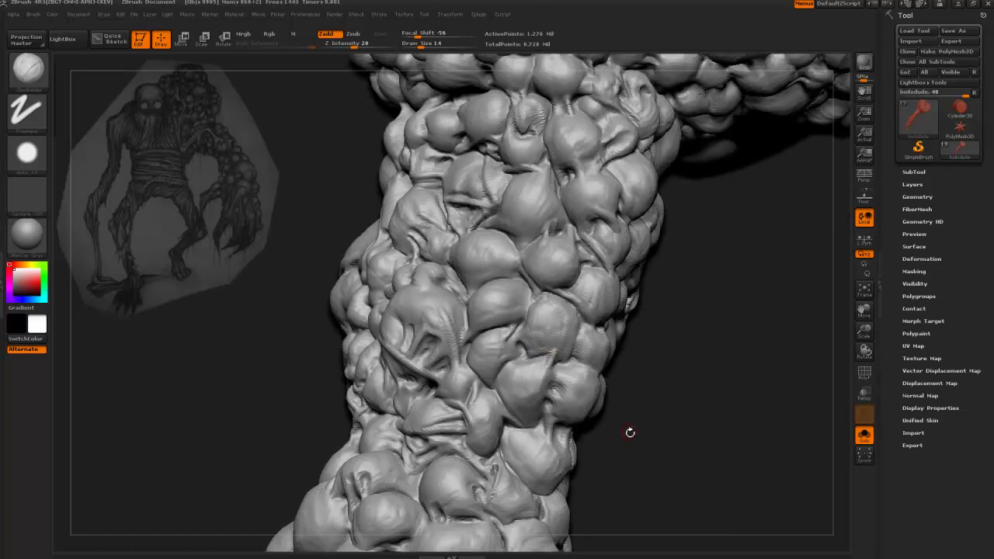
pyautogui.moveTo(634, 430); pyautogui.dragTo(543, 363)
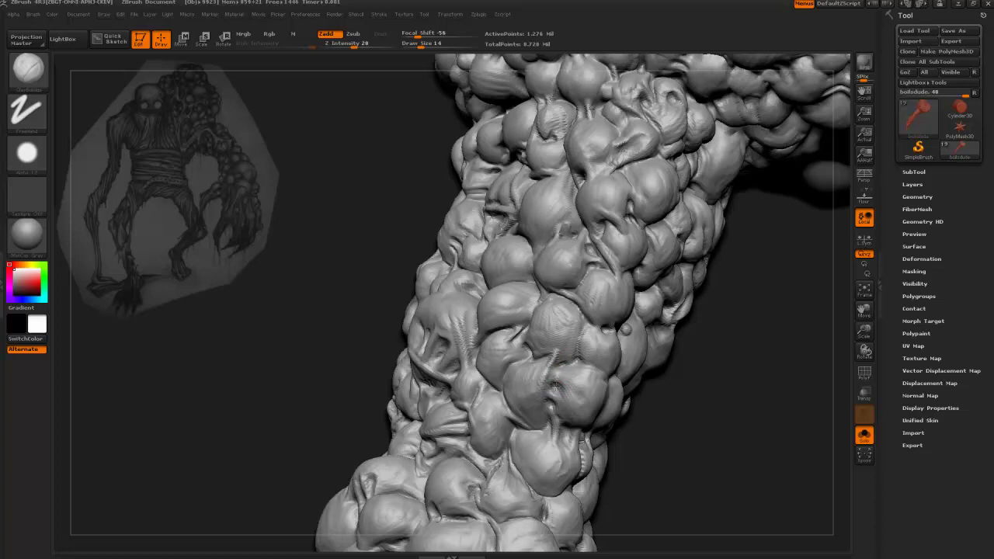
pyautogui.moveTo(393, 276); pyautogui.dragTo(334, 278)
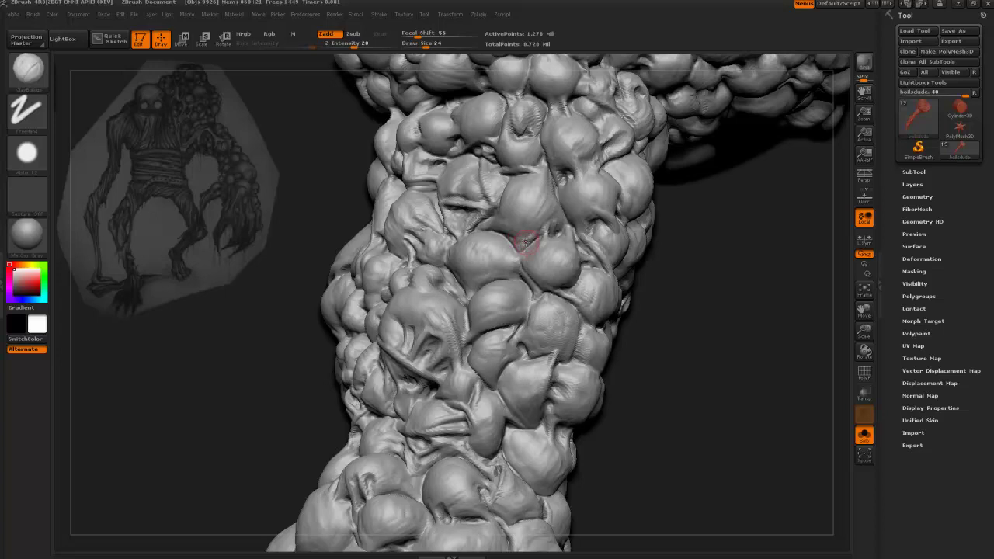
# Step: Set the draw size to 14 and smooth the sunken, creased boil in the middle of the upper arm
pyautogui.press(']')
pyautogui.press('[')
pyautogui.press('[')
pyautogui.keyDown('alt'); pyautogui.moveTo(265, 406); pyautogui.dragTo(298, 244); pyautogui.keyUp('alt')
pyautogui.moveTo(296, 289); pyautogui.dragTo(357, 435)
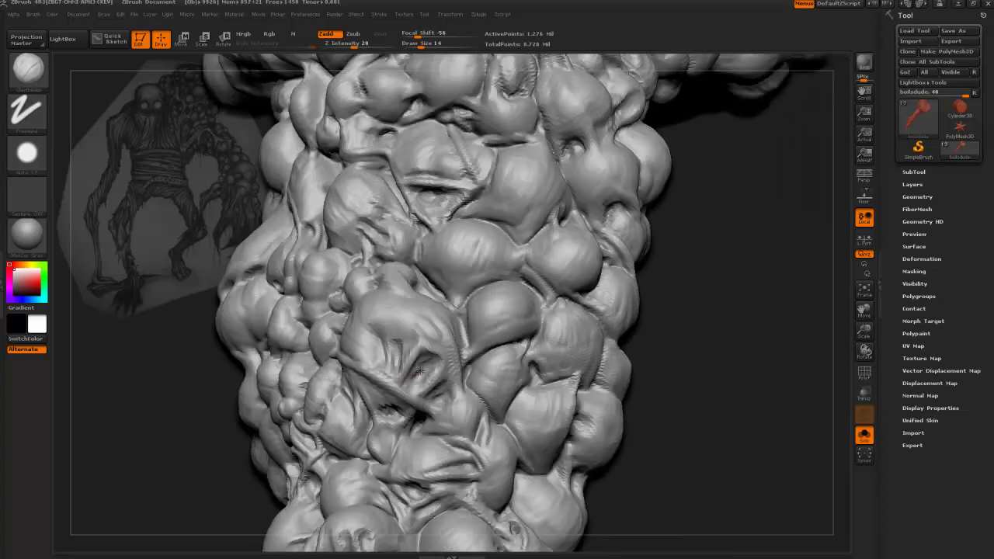
pyautogui.moveTo(421, 370); pyautogui.dragTo(383, 360)
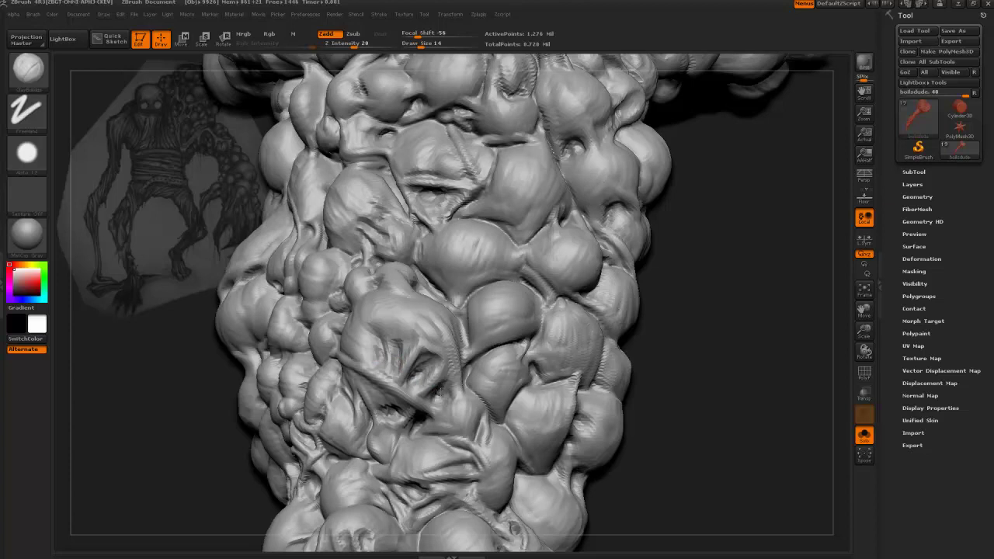
pyautogui.hotkey('shift', 'd')
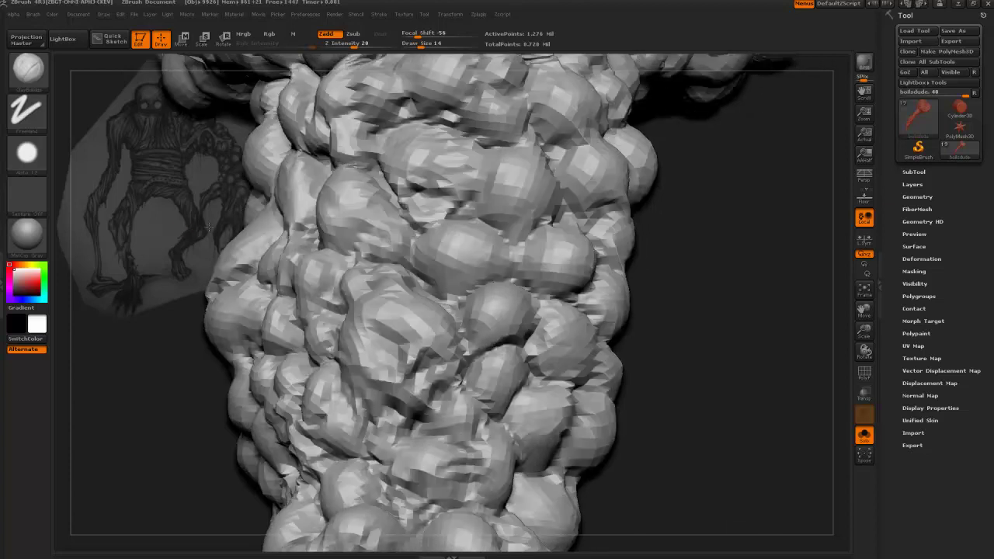
pyautogui.moveTo(226, 226); pyautogui.dragTo(222, 227)
pyautogui.moveTo(594, 431); pyautogui.dragTo(328, 331)
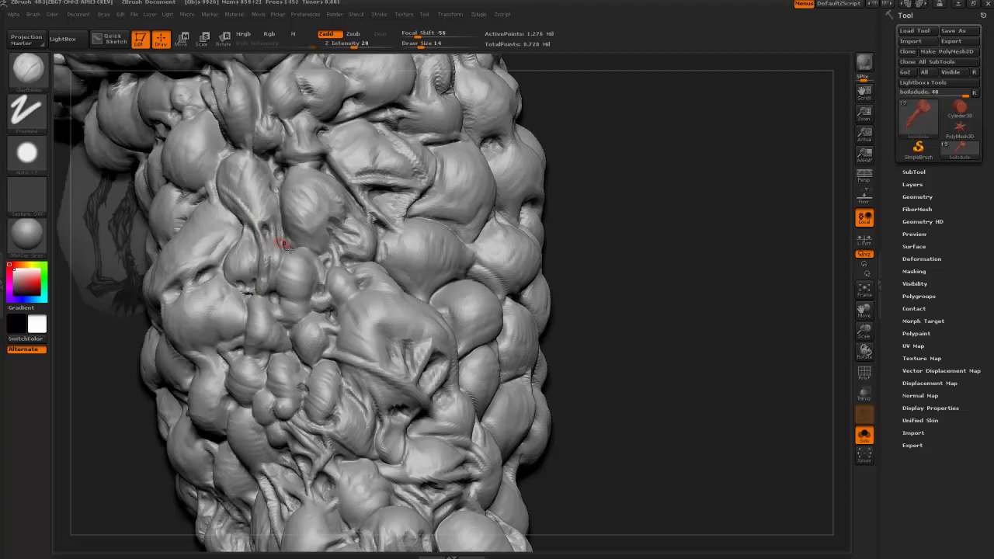
pyautogui.moveTo(581, 409); pyautogui.dragTo(621, 435)
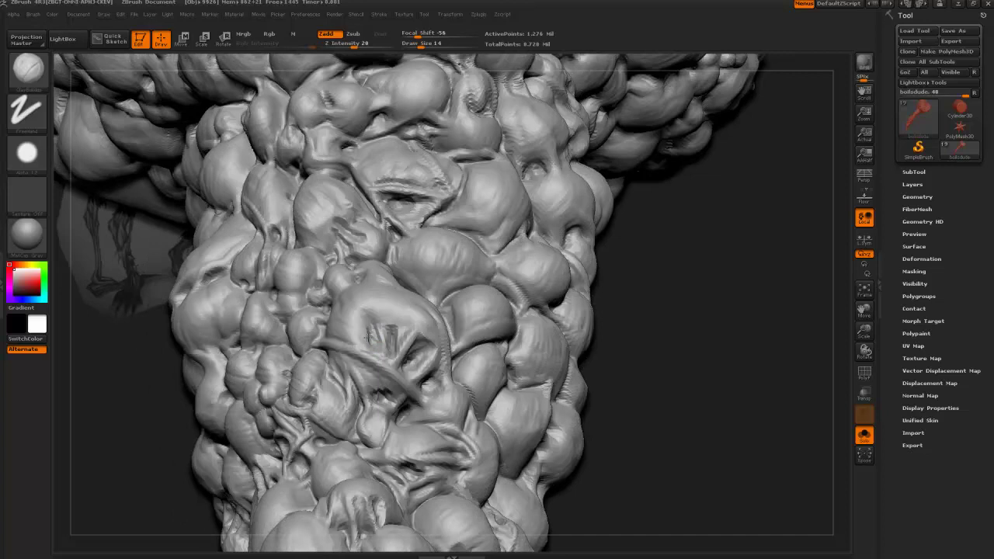
pyautogui.keyDown('shift'); pyautogui.moveTo(366, 333); pyautogui.dragTo(372, 340); pyautogui.keyUp('shift')
# Step: Examine the seams and stretched skin between the boils around the bend of the arm and above it up close
pyautogui.moveTo(155, 445)
pyautogui.mouseDown()
pyautogui.moveTo(187, 347)
pyautogui.moveTo(228, 320)
pyautogui.mouseUp()
pyautogui.moveTo(291, 167); pyautogui.dragTo(302, 339)
pyautogui.moveTo(245, 172); pyautogui.dragTo(369, 315)
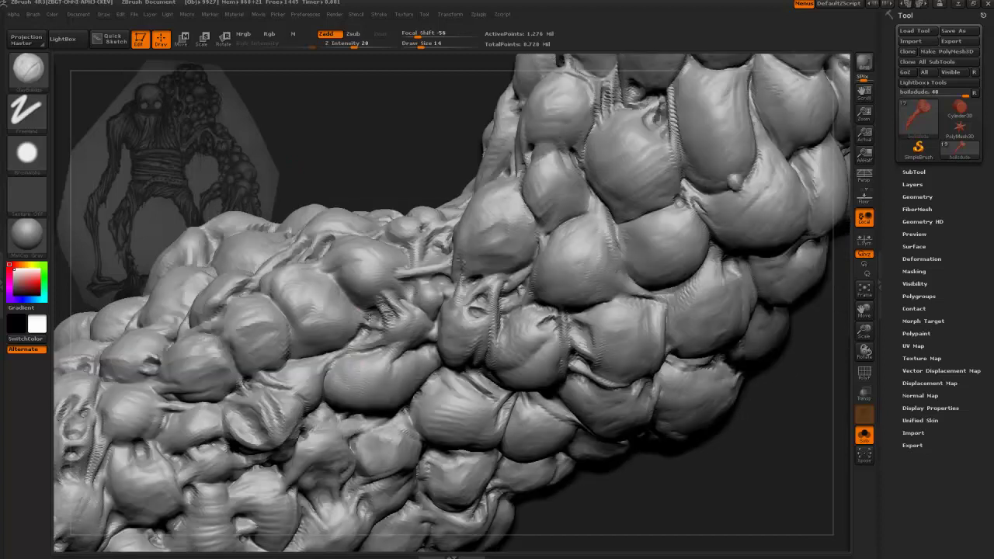
pyautogui.press(']')
pyautogui.press(']')
pyautogui.press(']')
pyautogui.press(']')
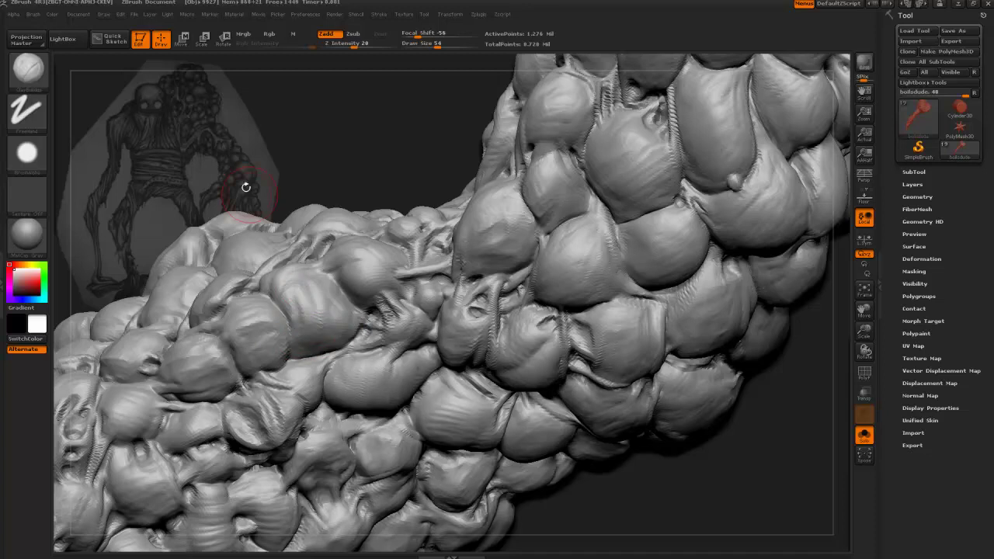
pyautogui.moveTo(219, 138); pyautogui.dragTo(266, 288)
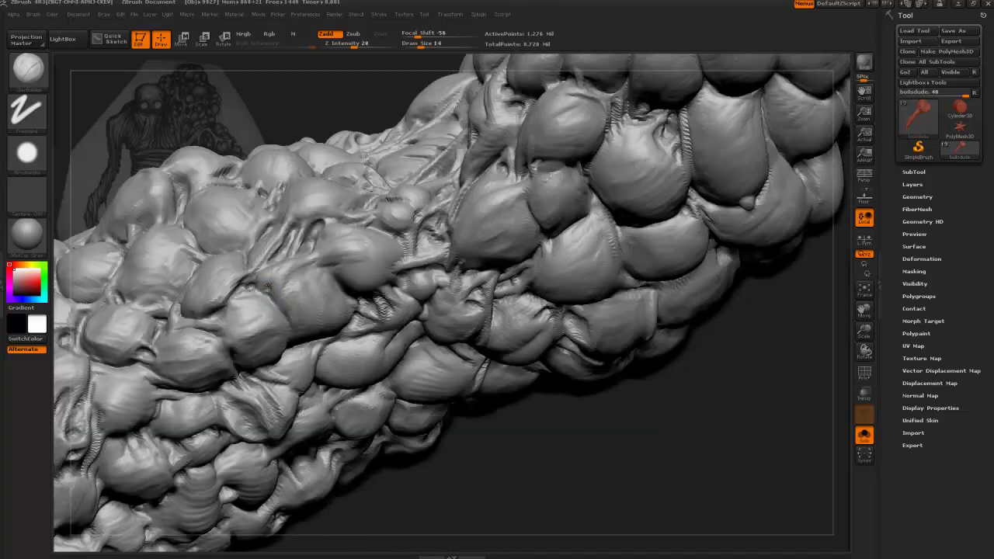
pyautogui.moveTo(433, 469); pyautogui.dragTo(435, 467)
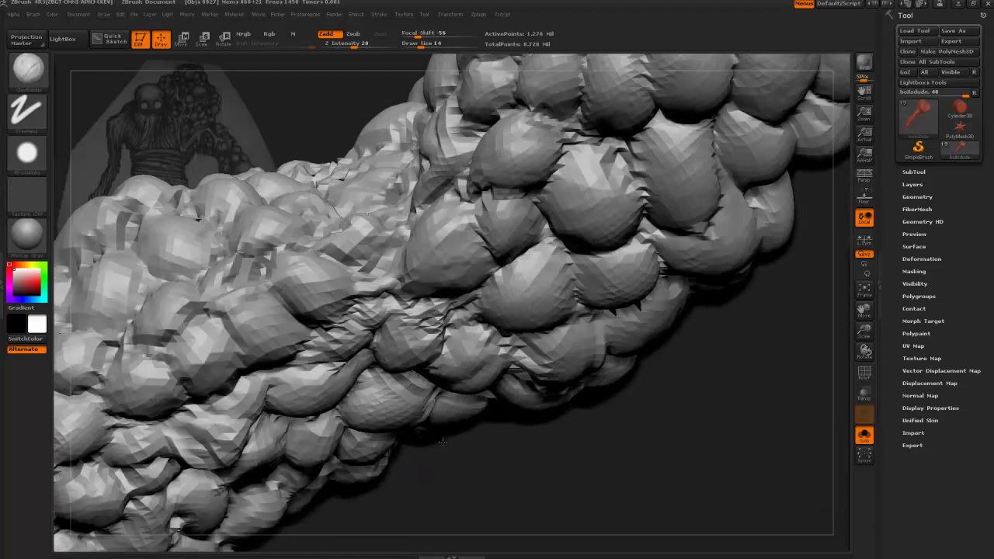
pyautogui.moveTo(442, 436); pyautogui.dragTo(462, 435)
pyautogui.moveTo(738, 414); pyautogui.dragTo(715, 456)
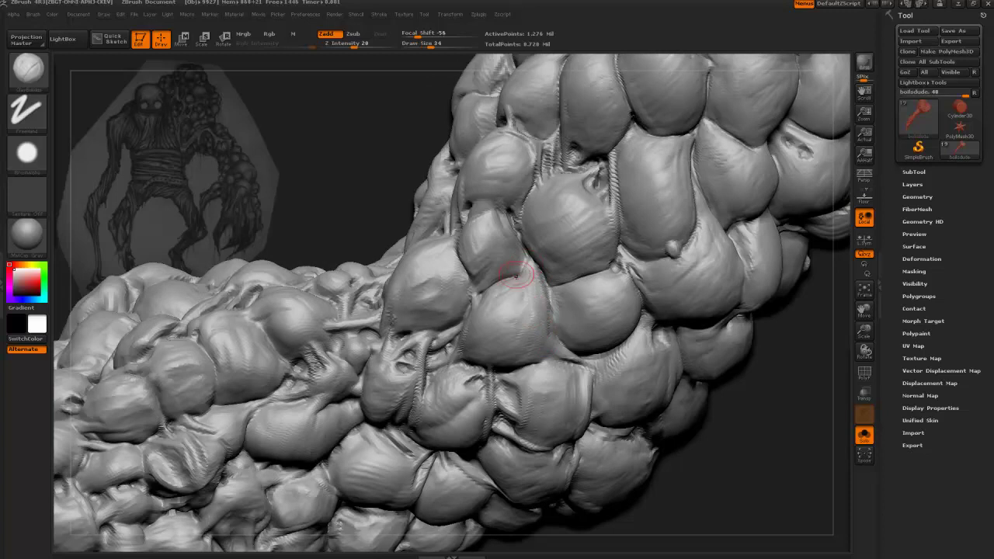
pyautogui.moveTo(358, 132)
pyautogui.mouseDown()
pyautogui.moveTo(372, 211)
pyautogui.moveTo(413, 208)
pyautogui.mouseUp()
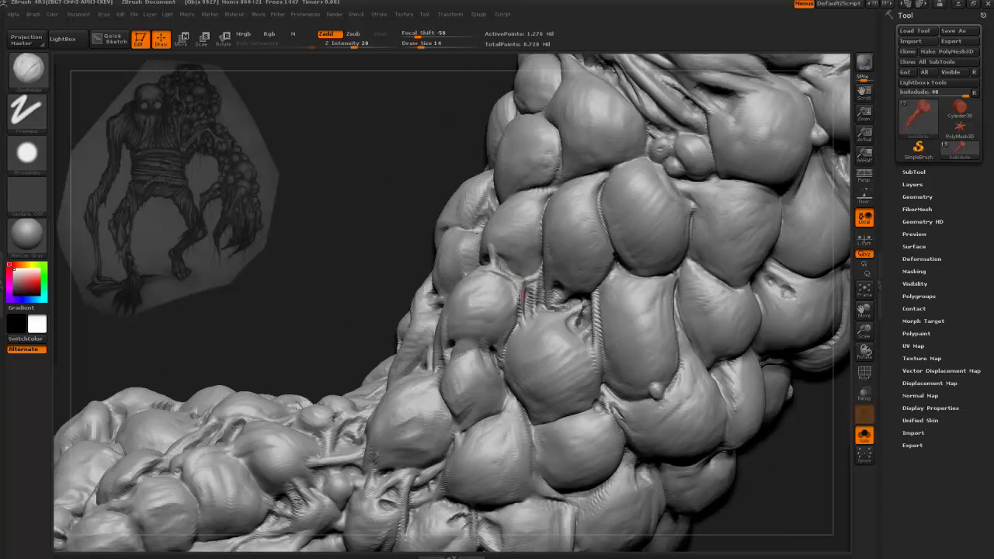
pyautogui.moveTo(384, 225)
pyautogui.mouseDown()
pyautogui.moveTo(446, 241)
pyautogui.moveTo(461, 286)
pyautogui.mouseUp()
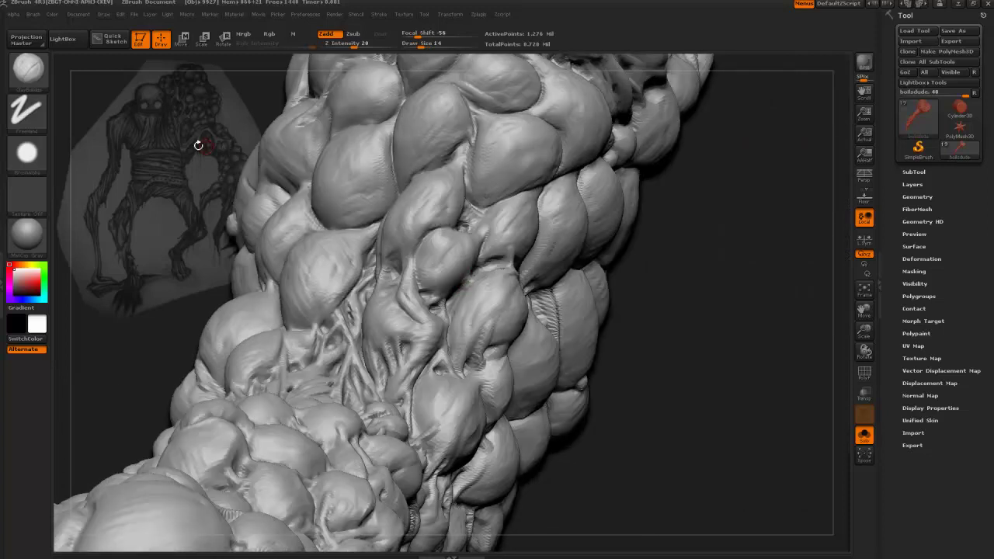
pyautogui.moveTo(182, 146)
pyautogui.mouseDown()
pyautogui.moveTo(246, 229)
pyautogui.moveTo(238, 194)
pyautogui.moveTo(647, 135)
pyautogui.moveTo(471, 247)
pyautogui.mouseUp()
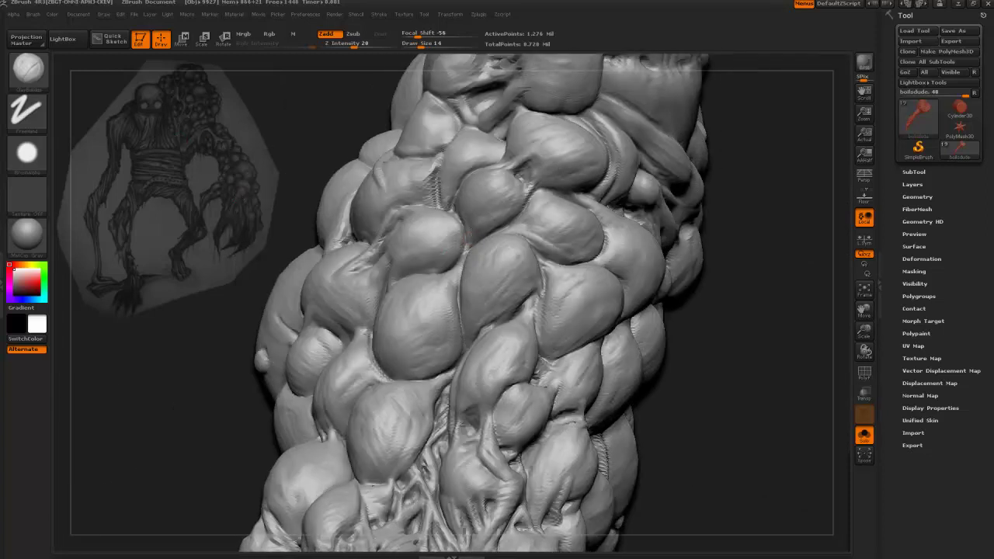
pyautogui.moveTo(356, 137); pyautogui.dragTo(281, 273)
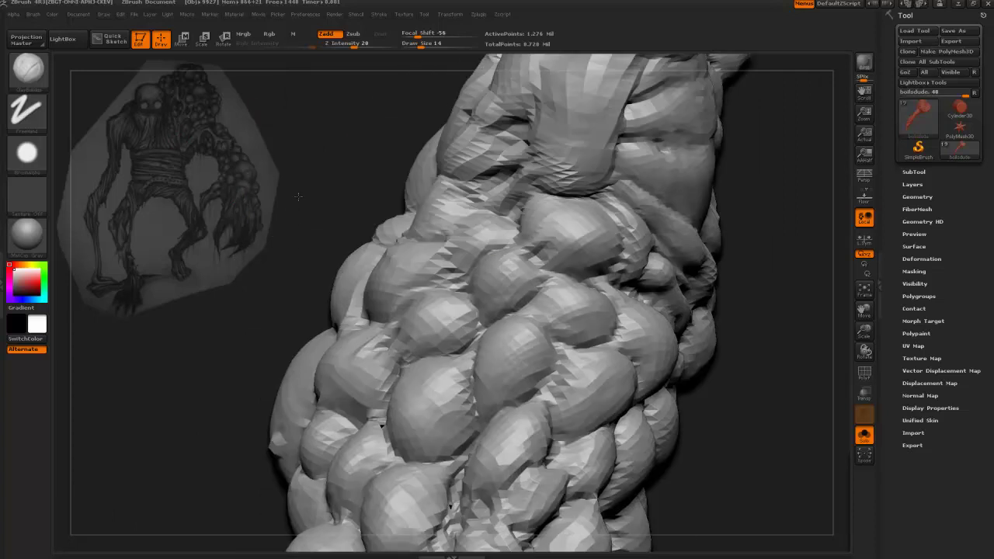
pyautogui.keyDown('alt'); pyautogui.moveTo(298, 191); pyautogui.dragTo(307, 205); pyautogui.keyUp('alt')
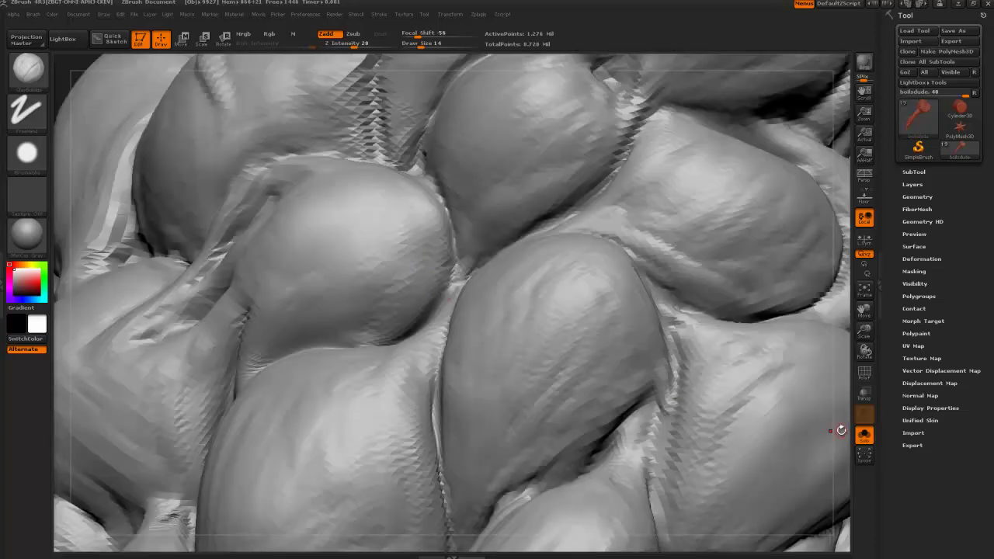
# Step: Isolate the index finger of the boil-covered hand with a lasso selection, hiding the rest of the arm
pyautogui.moveTo(846, 428)
pyautogui.keyDown('alt'); pyautogui.mouseDown()
pyautogui.moveTo(825, 361)
pyautogui.moveTo(710, 166)
pyautogui.moveTo(590, 257)
pyautogui.moveTo(172, 252)
pyautogui.moveTo(355, 213)
pyautogui.moveTo(287, 337)
pyautogui.moveTo(298, 220)
pyautogui.moveTo(283, 295)
pyautogui.moveTo(404, 233)
pyautogui.moveTo(353, 122)
pyautogui.mouseUp(); pyautogui.keyUp('alt')
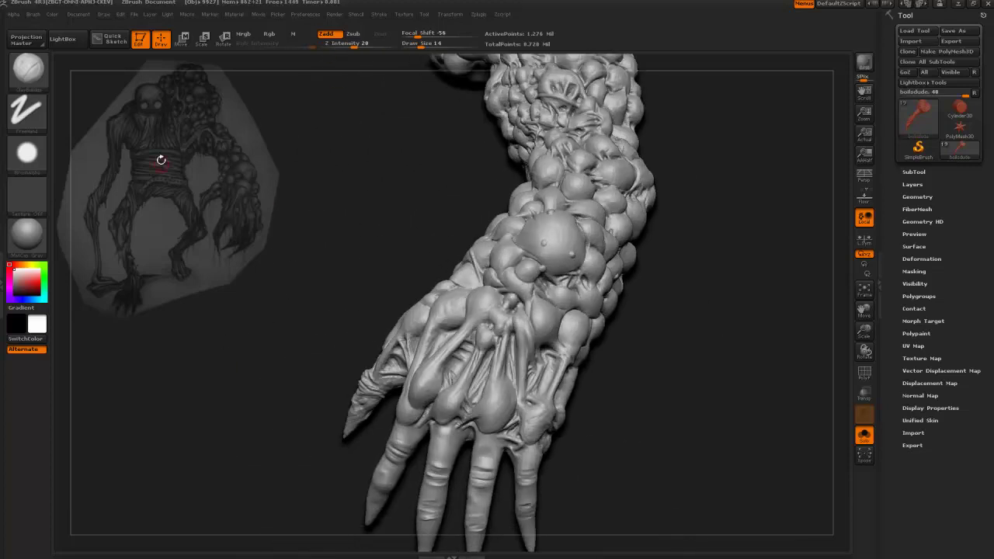
pyautogui.keyDown('ctrl'); pyautogui.keyDown('shift'); pyautogui.click(27, 69); pyautogui.keyUp('shift'); pyautogui.keyUp('ctrl')
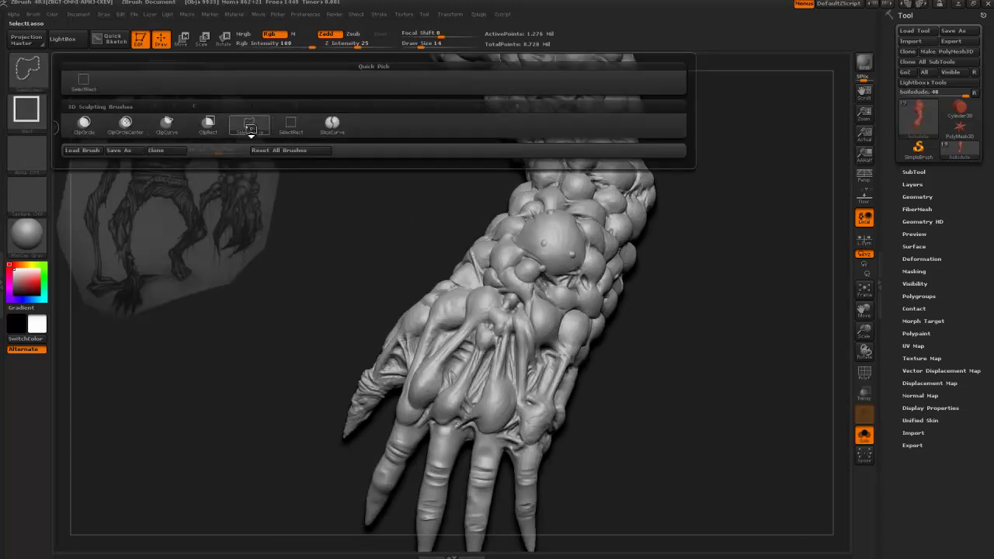
pyautogui.click(265, 152)
pyautogui.moveTo(341, 329)
pyautogui.mouseDown()
pyautogui.moveTo(256, 307)
pyautogui.moveTo(240, 317)
pyautogui.mouseUp()
pyautogui.moveTo(260, 358); pyautogui.dragTo(269, 372)
pyautogui.keyDown('alt'); pyautogui.moveTo(640, 425); pyautogui.dragTo(630, 388); pyautogui.keyUp('alt')
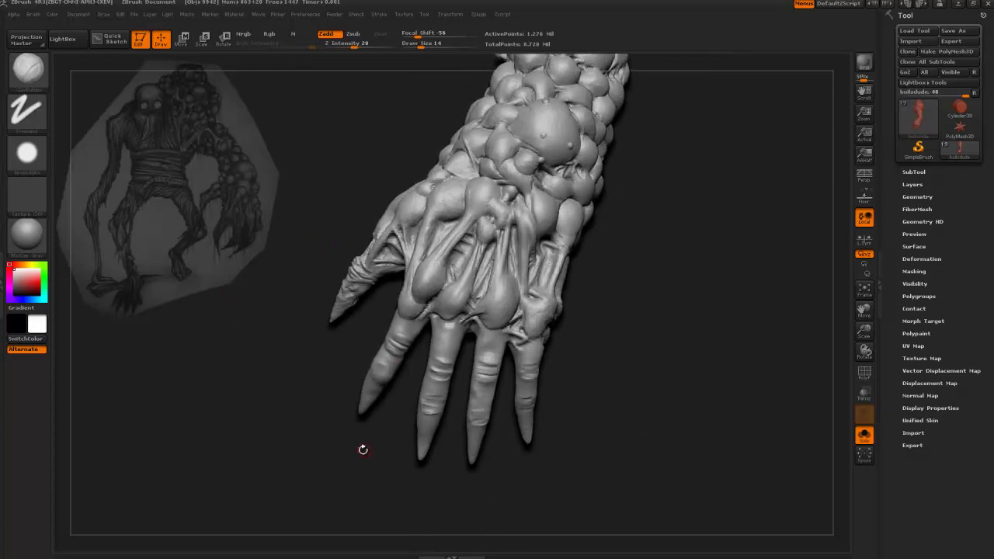
pyautogui.moveTo(359, 451)
pyautogui.keyDown('shift'); pyautogui.mouseDown()
pyautogui.moveTo(361, 480)
pyautogui.moveTo(373, 475)
pyautogui.mouseUp(); pyautogui.keyUp('shift')
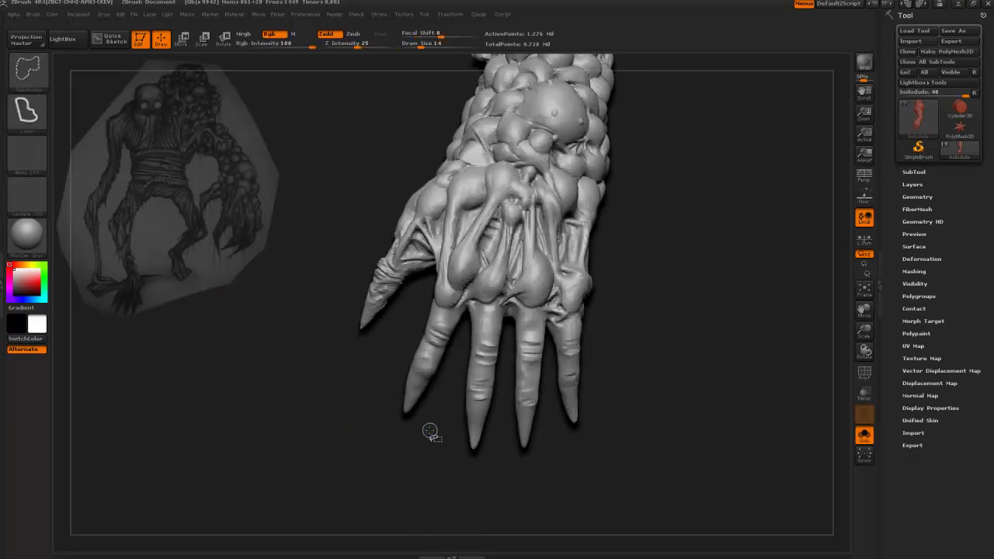
pyautogui.keyDown('ctrl'); pyautogui.keyDown('shift'); pyautogui.moveTo(424, 449); pyautogui.dragTo(464, 330); pyautogui.keyUp('shift'); pyautogui.keyUp('ctrl')
pyautogui.moveTo(468, 292)
pyautogui.keyDown('ctrl'); pyautogui.keyDown('shift'); pyautogui.mouseDown()
pyautogui.moveTo(440, 283)
pyautogui.moveTo(372, 428)
pyautogui.mouseUp(); pyautogui.keyUp('shift'); pyautogui.keyUp('ctrl')
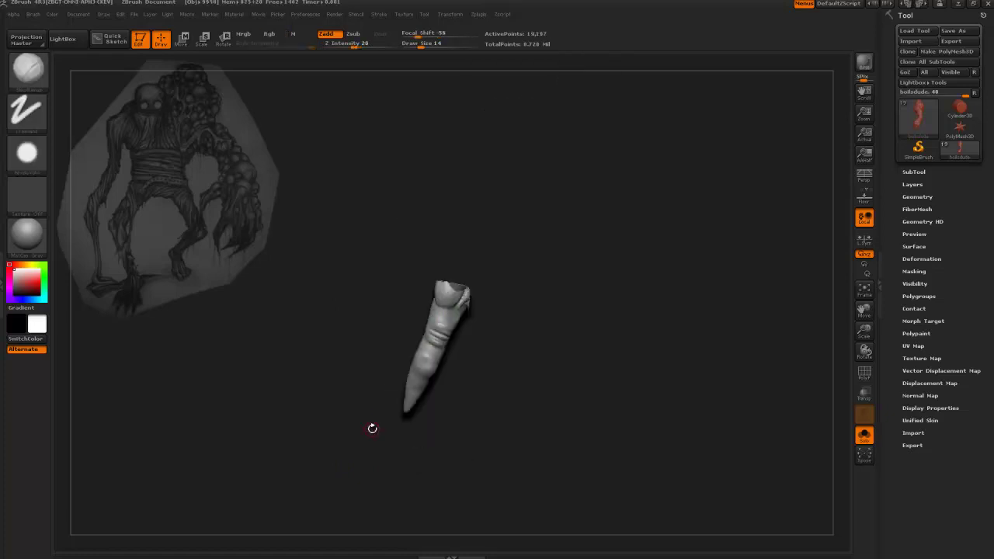
# Step: Build up a diagonal fold of skin across the base of the isolated finger with ClayBuildup at draw size 34
pyautogui.keyDown('alt'); pyautogui.moveTo(288, 255); pyautogui.dragTo(315, 201); pyautogui.keyUp('alt')
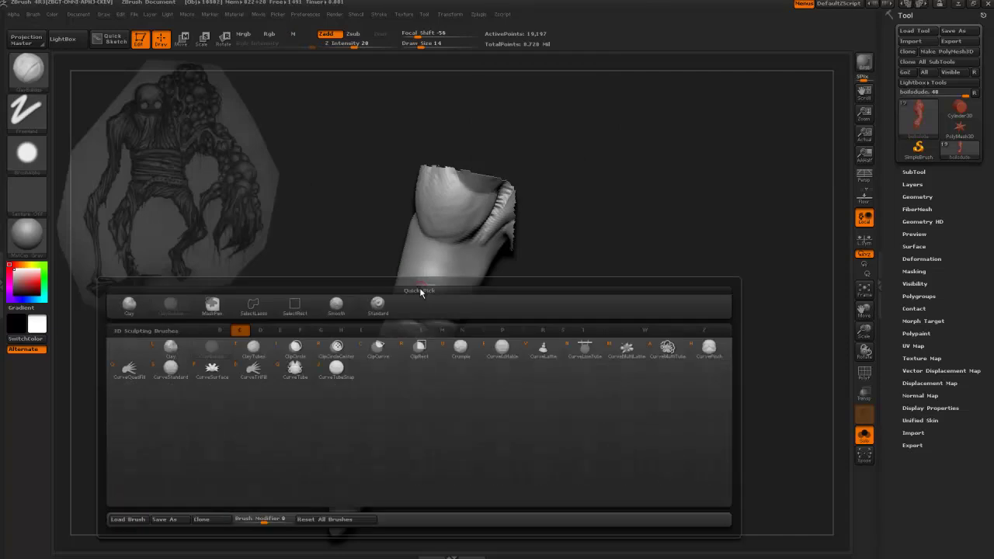
pyautogui.moveTo(349, 273); pyautogui.dragTo(214, 229)
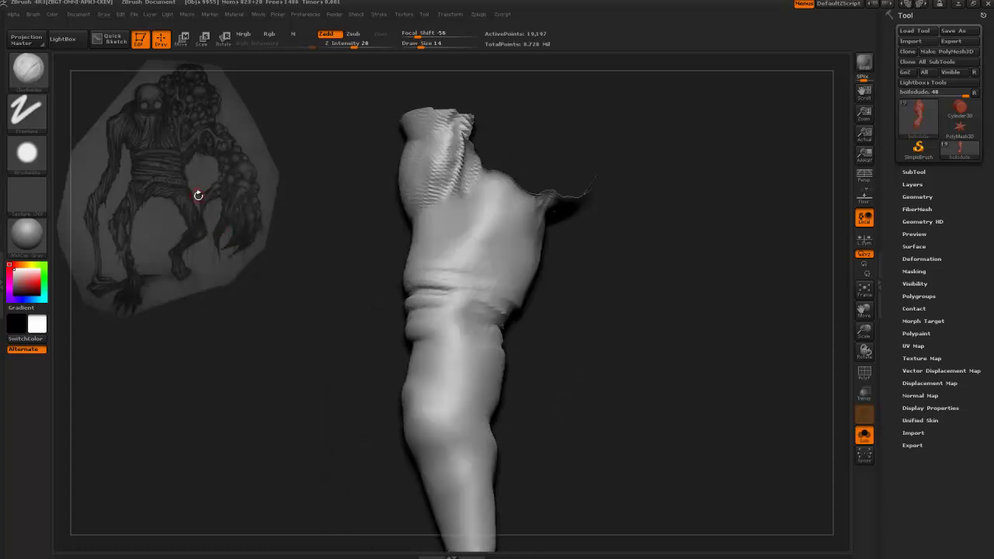
pyautogui.moveTo(208, 193); pyautogui.dragTo(441, 263)
pyautogui.moveTo(278, 397); pyautogui.dragTo(303, 387)
pyautogui.press(']')
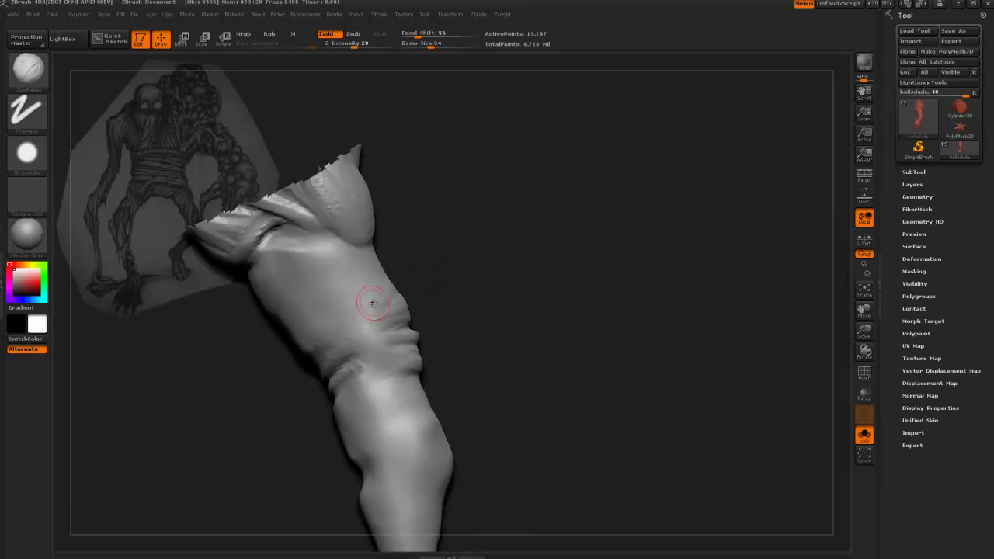
pyautogui.moveTo(373, 305)
pyautogui.mouseDown()
pyautogui.moveTo(328, 262)
pyautogui.moveTo(252, 235)
pyautogui.mouseUp()
pyautogui.moveTo(381, 295); pyautogui.dragTo(285, 232)
pyautogui.moveTo(420, 296); pyautogui.dragTo(438, 294)
# Step: Reduce the draw size and layer thinner strands along the diagonal skin fold below the boil at the finger's base
pyautogui.press('[')
pyautogui.moveTo(378, 291)
pyautogui.mouseDown()
pyautogui.moveTo(295, 241)
pyautogui.moveTo(308, 241)
pyautogui.moveTo(270, 232)
pyautogui.mouseUp()
pyautogui.moveTo(246, 314); pyautogui.dragTo(262, 310)
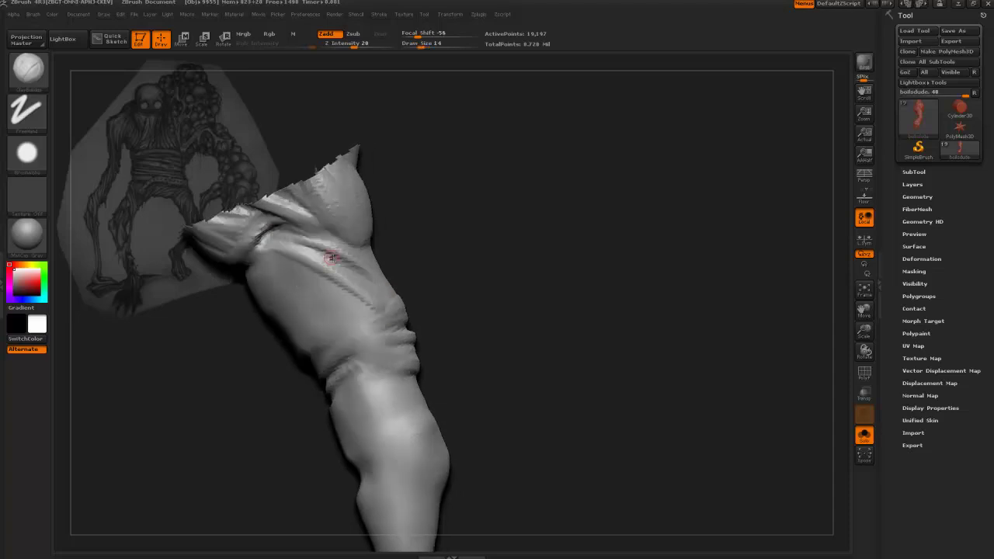
pyautogui.moveTo(337, 260)
pyautogui.mouseDown()
pyautogui.moveTo(288, 235)
pyautogui.moveTo(309, 236)
pyautogui.mouseUp()
pyautogui.moveTo(239, 313); pyautogui.dragTo(288, 311)
pyautogui.moveTo(375, 267)
pyautogui.mouseDown()
pyautogui.moveTo(322, 239)
pyautogui.moveTo(355, 295)
pyautogui.moveTo(369, 292)
pyautogui.moveTo(347, 267)
pyautogui.mouseUp()
# Step: Set the draw size to 24 and sculpt stretched strands and small lumps around the lower edge of the boil at the finger's base
pyautogui.press(']')
pyautogui.moveTo(299, 320); pyautogui.dragTo(249, 326)
pyautogui.moveTo(514, 307)
pyautogui.keyDown('alt'); pyautogui.mouseDown()
pyautogui.moveTo(507, 336)
pyautogui.moveTo(436, 266)
pyautogui.moveTo(419, 299)
pyautogui.moveTo(434, 256)
pyautogui.moveTo(415, 319)
pyautogui.moveTo(401, 320)
pyautogui.moveTo(410, 295)
pyautogui.moveTo(405, 320)
pyautogui.moveTo(366, 292)
pyautogui.moveTo(337, 321)
pyautogui.mouseUp(); pyautogui.keyUp('alt')
pyautogui.moveTo(399, 306)
pyautogui.mouseDown()
pyautogui.moveTo(396, 323)
pyautogui.moveTo(403, 272)
pyautogui.moveTo(395, 304)
pyautogui.moveTo(373, 299)
pyautogui.mouseUp()
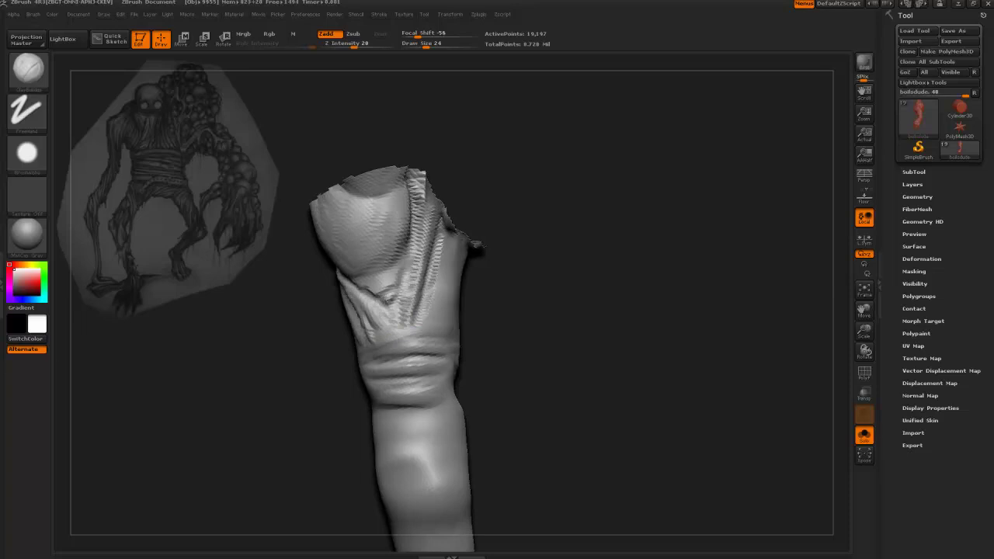
pyautogui.moveTo(311, 357); pyautogui.dragTo(295, 356)
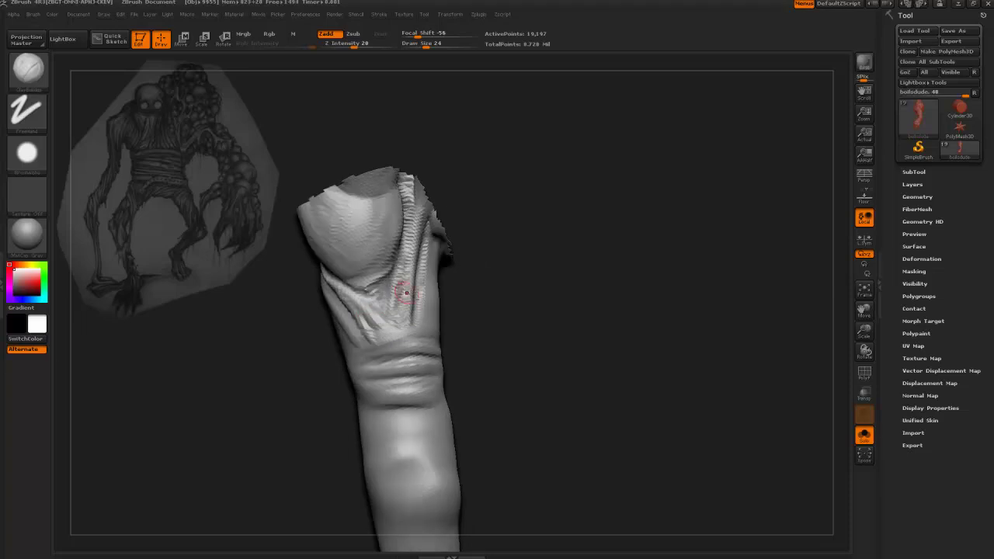
pyautogui.moveTo(441, 293); pyautogui.dragTo(388, 288)
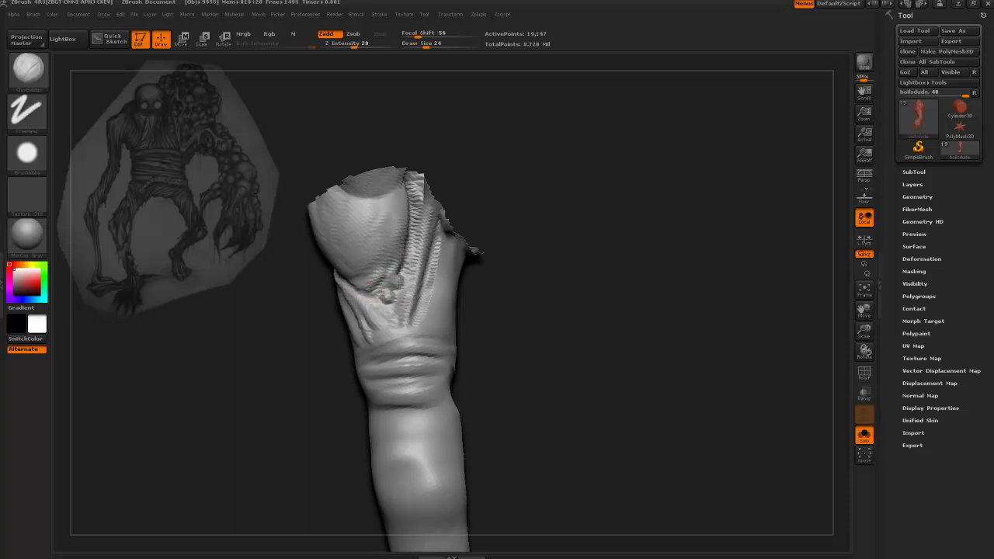
pyautogui.moveTo(419, 282)
pyautogui.mouseDown(button='right')
pyautogui.moveTo(406, 265)
pyautogui.moveTo(320, 249)
pyautogui.moveTo(347, 198)
pyautogui.moveTo(415, 420)
pyautogui.mouseUp(button='right')
pyautogui.moveTo(415, 420); pyautogui.dragTo(525, 349)
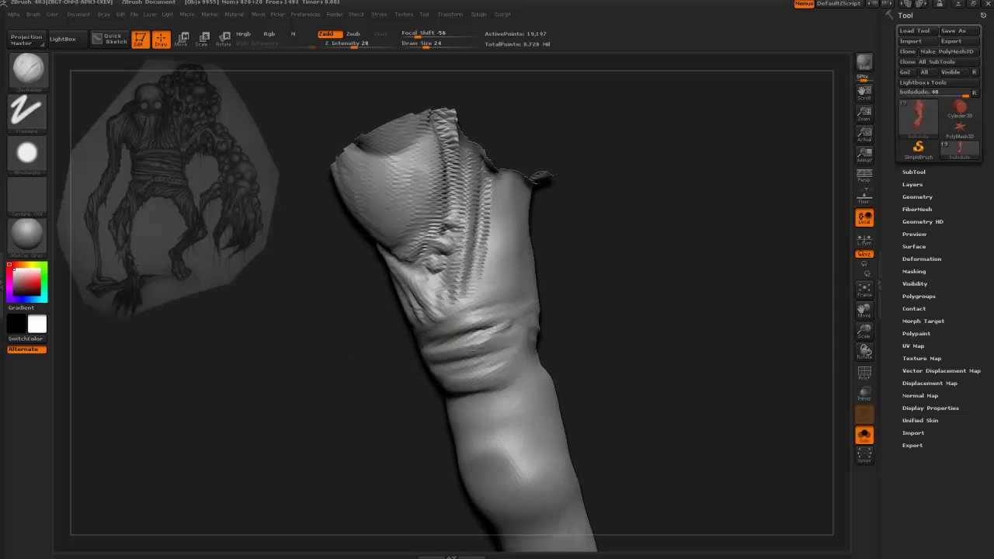
# Step: Extend the stretched skin strands from the finger-base boil down to the wrinkles above the first knuckle
pyautogui.moveTo(388, 412); pyautogui.dragTo(481, 351)
pyautogui.moveTo(554, 343); pyautogui.dragTo(491, 336)
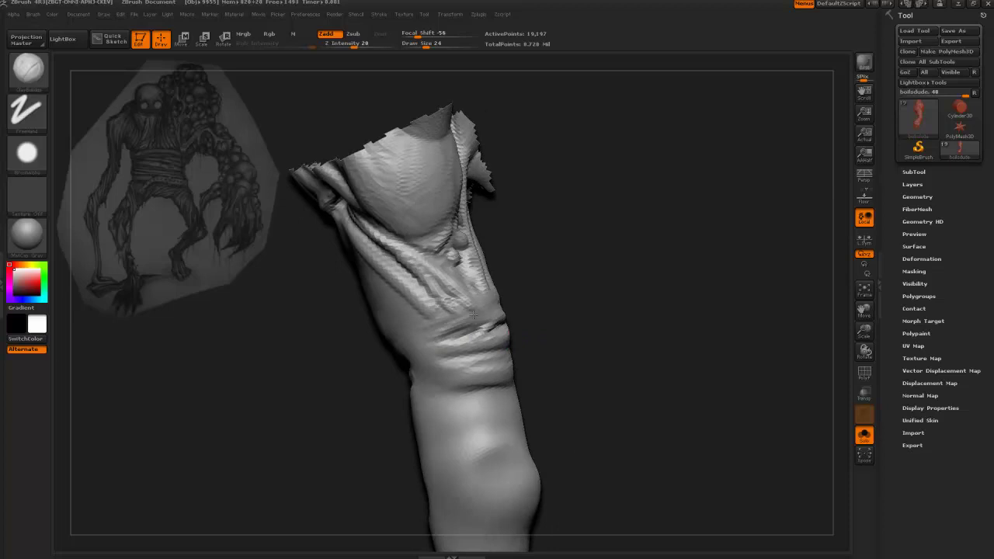
pyautogui.moveTo(355, 388); pyautogui.dragTo(443, 373)
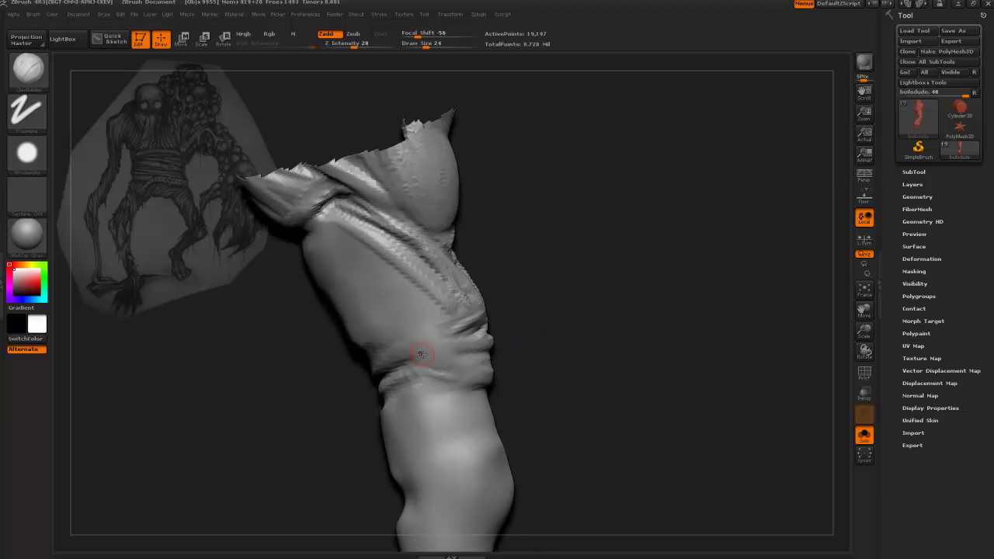
pyautogui.moveTo(317, 396)
pyautogui.mouseDown()
pyautogui.moveTo(292, 350)
pyautogui.moveTo(315, 331)
pyautogui.moveTo(533, 395)
pyautogui.mouseUp()
# Step: Shape a hollow between strands on the side of the finger's base at draw size 44, and line it with finer strands at 24
pyautogui.press(']')
pyautogui.press(']')
pyautogui.moveTo(465, 304)
pyautogui.mouseDown()
pyautogui.moveTo(421, 260)
pyautogui.moveTo(399, 198)
pyautogui.moveTo(459, 309)
pyautogui.moveTo(466, 277)
pyautogui.moveTo(403, 184)
pyautogui.mouseUp()
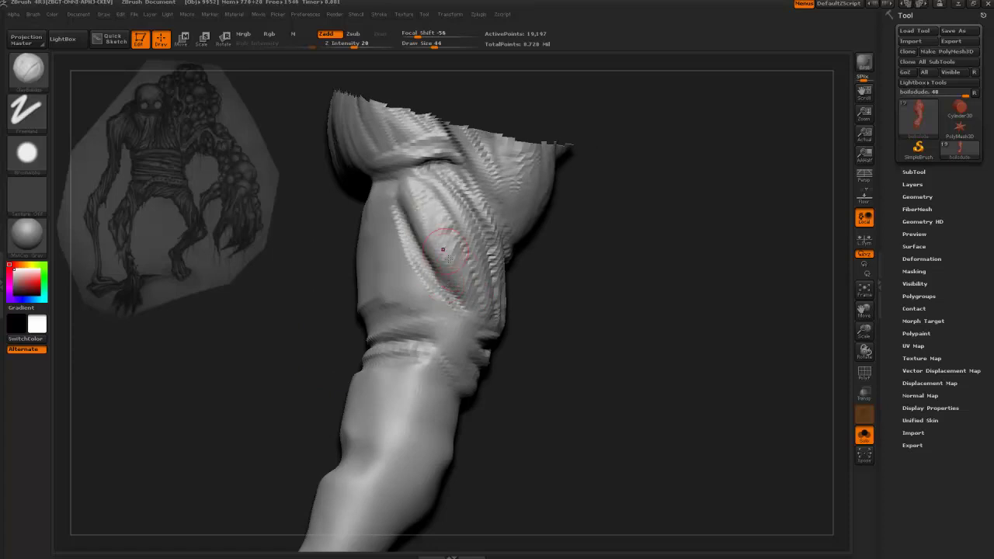
pyautogui.moveTo(510, 332); pyautogui.dragTo(455, 293)
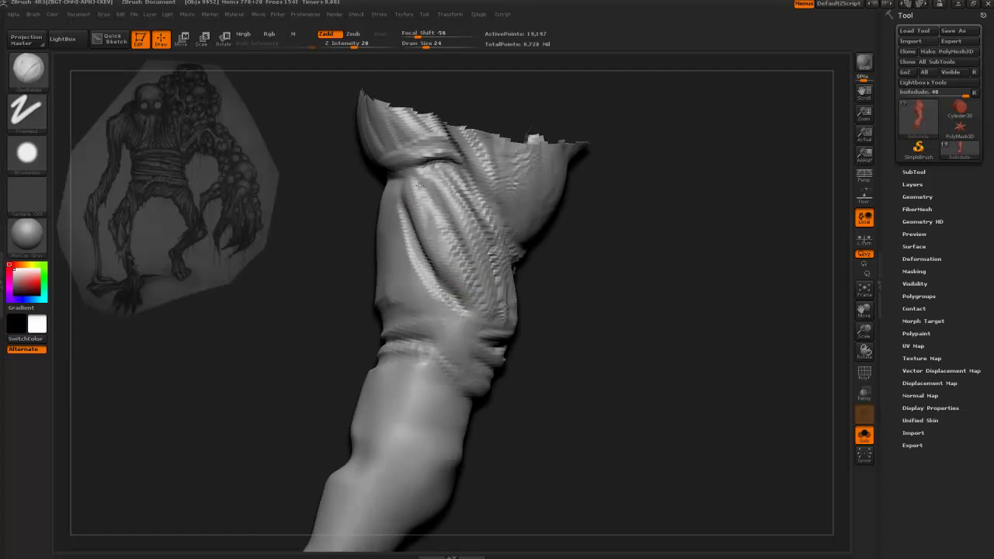
pyautogui.moveTo(368, 186); pyautogui.dragTo(394, 186)
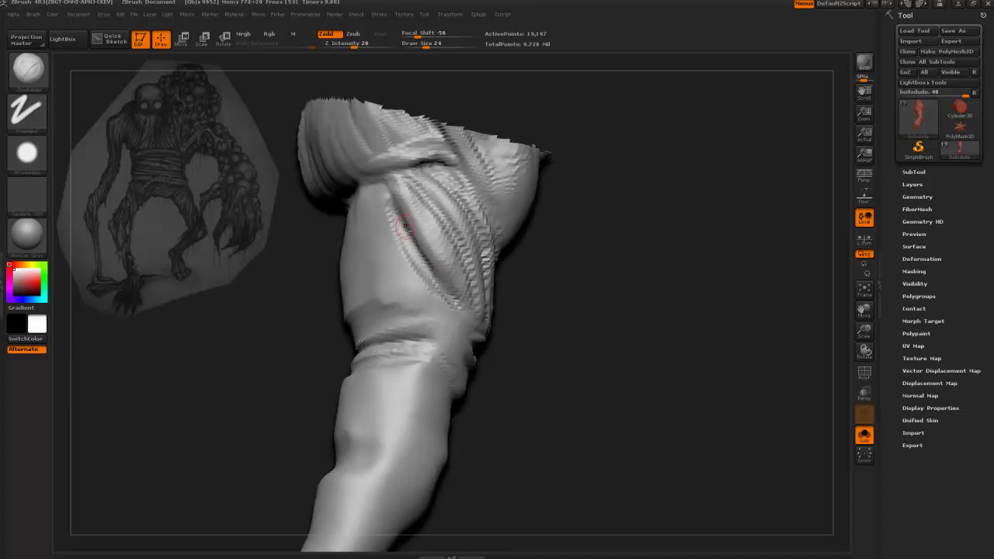
# Step: Set the draw size to 34 and continue the strands along the edge of the hollow on the finger's side
pyautogui.press(']')
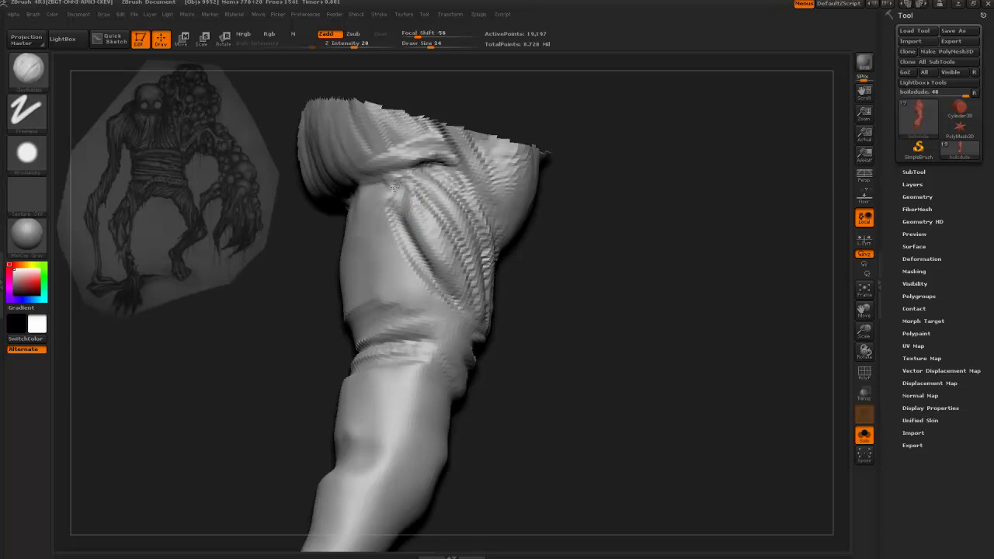
pyautogui.moveTo(302, 241)
pyautogui.mouseDown()
pyautogui.moveTo(406, 299)
pyautogui.moveTo(408, 244)
pyautogui.moveTo(401, 288)
pyautogui.moveTo(387, 199)
pyautogui.mouseUp()
pyautogui.moveTo(406, 293); pyautogui.dragTo(380, 202)
pyautogui.moveTo(280, 227)
pyautogui.mouseDown()
pyautogui.moveTo(369, 217)
pyautogui.moveTo(354, 233)
pyautogui.moveTo(385, 259)
pyautogui.moveTo(364, 200)
pyautogui.mouseUp()
# Step: Increase the draw size and build broader flesh forms on the back of the finger below the large overhanging boil
pyautogui.press(']')
pyautogui.press(']')
pyautogui.press(']')
pyautogui.moveTo(469, 313); pyautogui.dragTo(437, 313)
pyautogui.moveTo(342, 210); pyautogui.dragTo(340, 235)
pyautogui.moveTo(464, 311); pyautogui.dragTo(515, 314)
pyautogui.press(']')
pyautogui.press(']')
pyautogui.moveTo(347, 246)
pyautogui.mouseDown()
pyautogui.moveTo(340, 252)
pyautogui.moveTo(308, 216)
pyautogui.mouseUp()
pyautogui.moveTo(254, 345)
pyautogui.keyDown('alt'); pyautogui.mouseDown()
pyautogui.moveTo(262, 361)
pyautogui.moveTo(260, 328)
pyautogui.mouseUp(); pyautogui.keyUp('alt')
pyautogui.keyDown('alt'); pyautogui.moveTo(223, 376); pyautogui.dragTo(215, 408); pyautogui.keyUp('alt')
# Step: Reduce the draw size and raise a small boil with adjoining skin folds under the overhanging boil
pyautogui.press('[')
pyautogui.press('[')
pyautogui.press('[')
pyautogui.moveTo(346, 297)
pyautogui.mouseDown()
pyautogui.moveTo(328, 288)
pyautogui.moveTo(332, 274)
pyautogui.moveTo(334, 295)
pyautogui.moveTo(345, 277)
pyautogui.moveTo(330, 288)
pyautogui.moveTo(371, 310)
pyautogui.moveTo(378, 304)
pyautogui.moveTo(356, 287)
pyautogui.moveTo(376, 322)
pyautogui.moveTo(365, 295)
pyautogui.moveTo(370, 381)
pyautogui.moveTo(375, 343)
pyautogui.moveTo(380, 363)
pyautogui.moveTo(364, 265)
pyautogui.mouseUp()
pyautogui.press(']')
pyautogui.moveTo(303, 407); pyautogui.dragTo(272, 441)
pyautogui.moveTo(313, 383); pyautogui.dragTo(357, 376)
pyautogui.moveTo(379, 295)
pyautogui.mouseDown()
pyautogui.moveTo(371, 314)
pyautogui.moveTo(371, 273)
pyautogui.mouseUp()
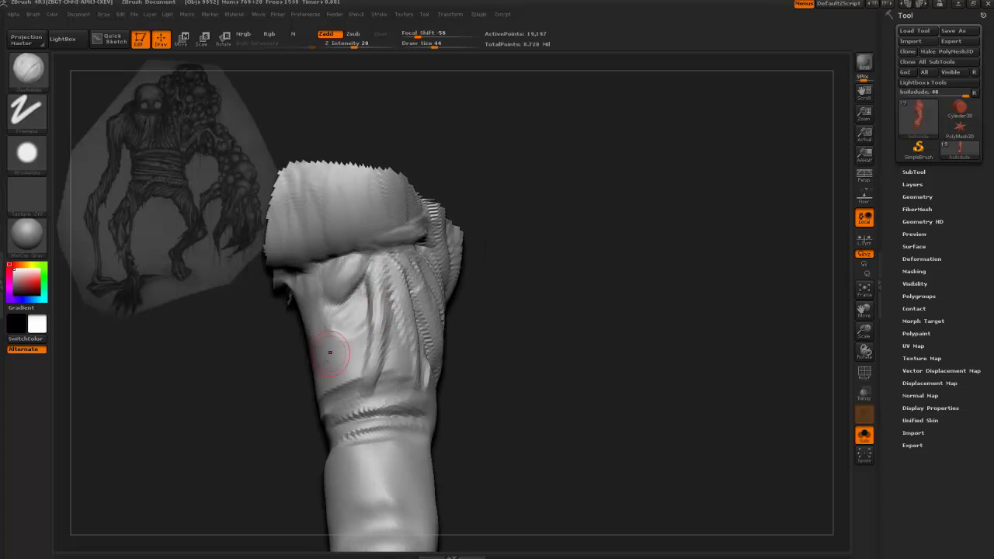
# Step: Build up flesh at the lower end of the strands, just above the knuckle creases, with draw size 34
pyautogui.moveTo(276, 409)
pyautogui.mouseDown()
pyautogui.moveTo(395, 361)
pyautogui.moveTo(404, 381)
pyautogui.moveTo(390, 369)
pyautogui.moveTo(382, 378)
pyautogui.mouseUp()
pyautogui.moveTo(472, 399); pyautogui.dragTo(465, 357)
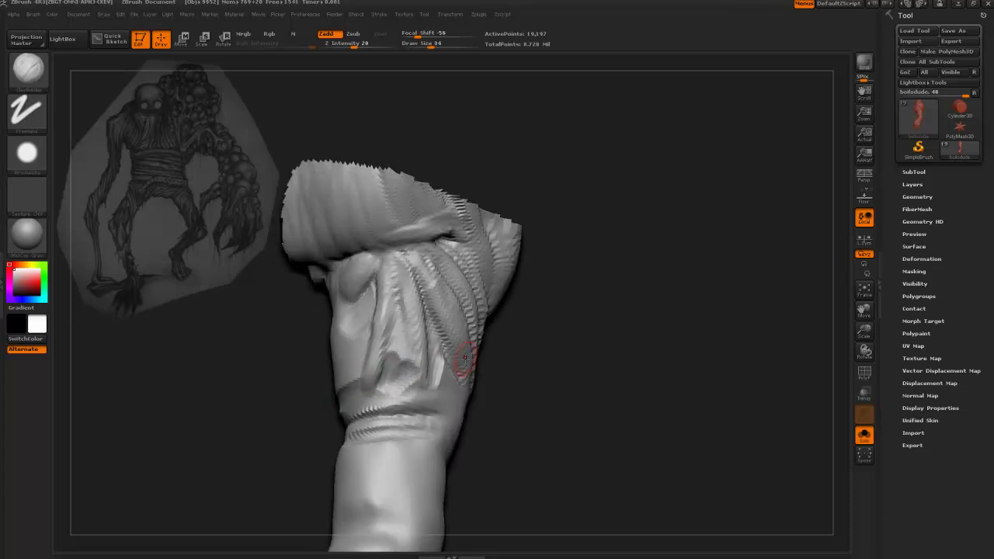
pyautogui.moveTo(257, 391); pyautogui.dragTo(354, 349)
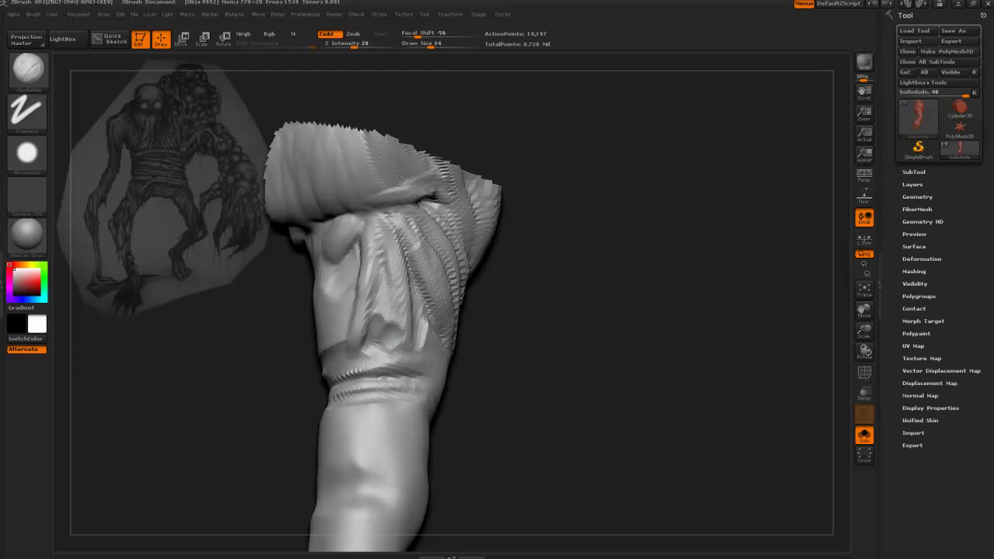
pyautogui.moveTo(378, 306); pyautogui.dragTo(383, 307)
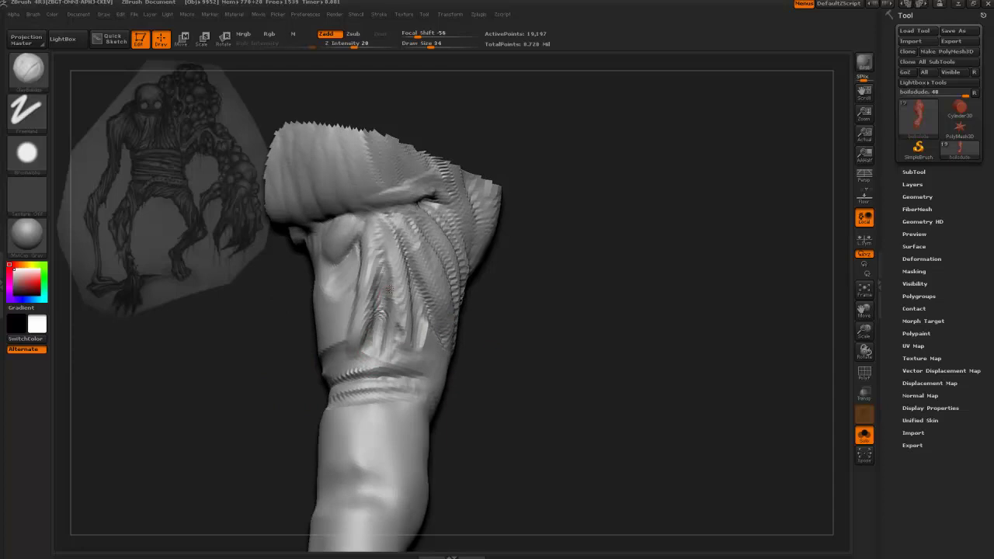
# Step: Split the built-up flesh above the knuckle creases into thin strands reaching up to the small boil, using draw size 24
pyautogui.moveTo(397, 319); pyautogui.dragTo(392, 355)
pyautogui.press('[')
pyautogui.moveTo(382, 255); pyautogui.dragTo(388, 352)
pyautogui.moveTo(379, 235)
pyautogui.mouseDown()
pyautogui.moveTo(395, 310)
pyautogui.moveTo(396, 284)
pyautogui.mouseUp()
pyautogui.moveTo(257, 319); pyautogui.dragTo(314, 277)
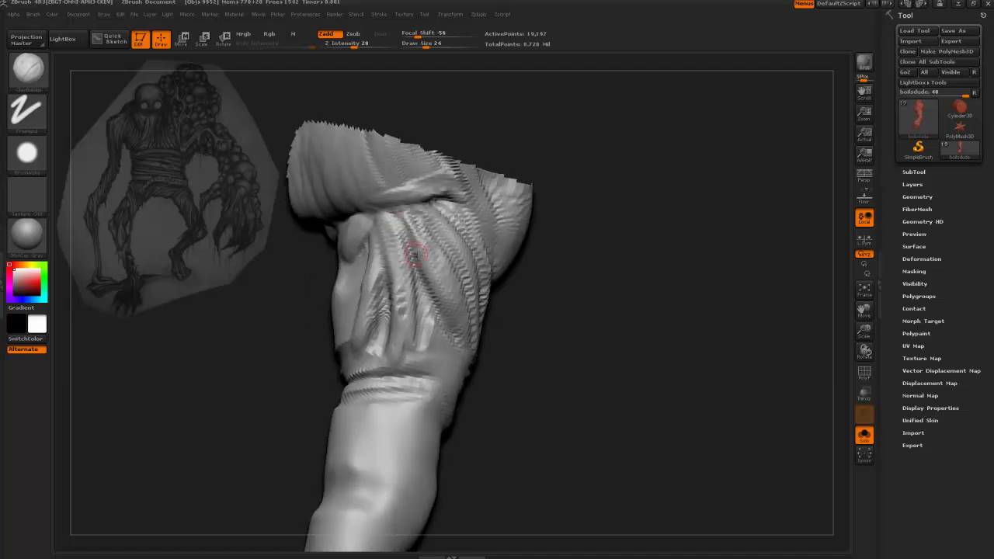
# Step: Set the draw size to 34 and add long strands beside and below the small boil toward the knuckle creases
pyautogui.moveTo(265, 286)
pyautogui.mouseDown()
pyautogui.moveTo(501, 363)
pyautogui.moveTo(419, 345)
pyautogui.mouseUp()
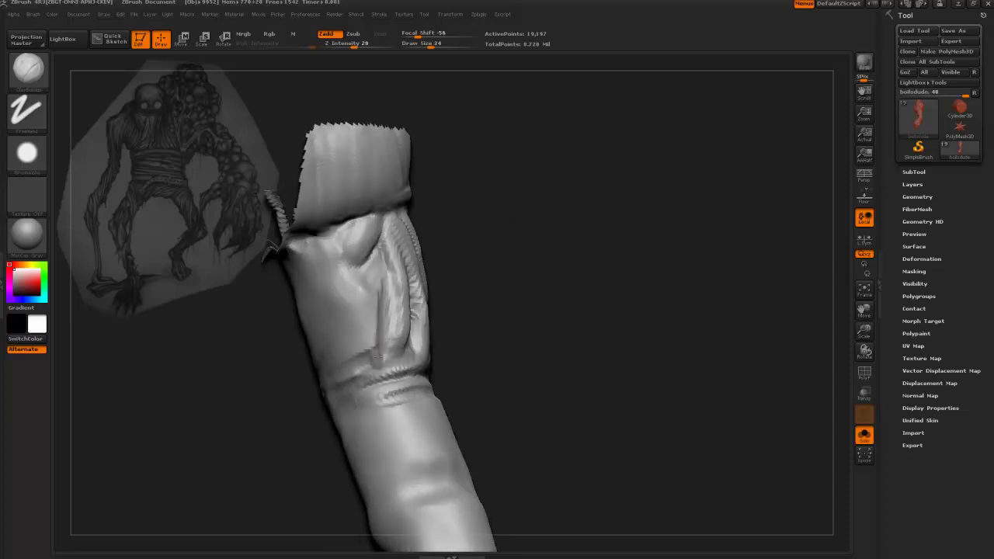
pyautogui.moveTo(439, 355); pyautogui.dragTo(383, 336)
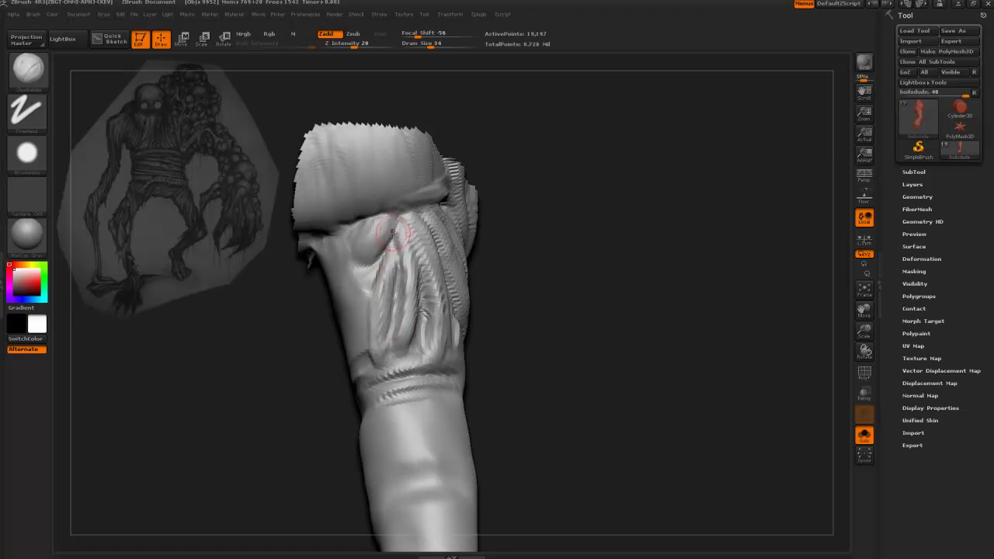
pyautogui.moveTo(318, 322); pyautogui.dragTo(373, 327)
pyautogui.moveTo(370, 292); pyautogui.dragTo(362, 349)
pyautogui.moveTo(455, 314); pyautogui.dragTo(476, 307)
# Step: Switch to the Move brush at draw size 74 and adjust the contour of the finger's base
pyautogui.press('b')
pyautogui.press('m')
pyautogui.press('v')
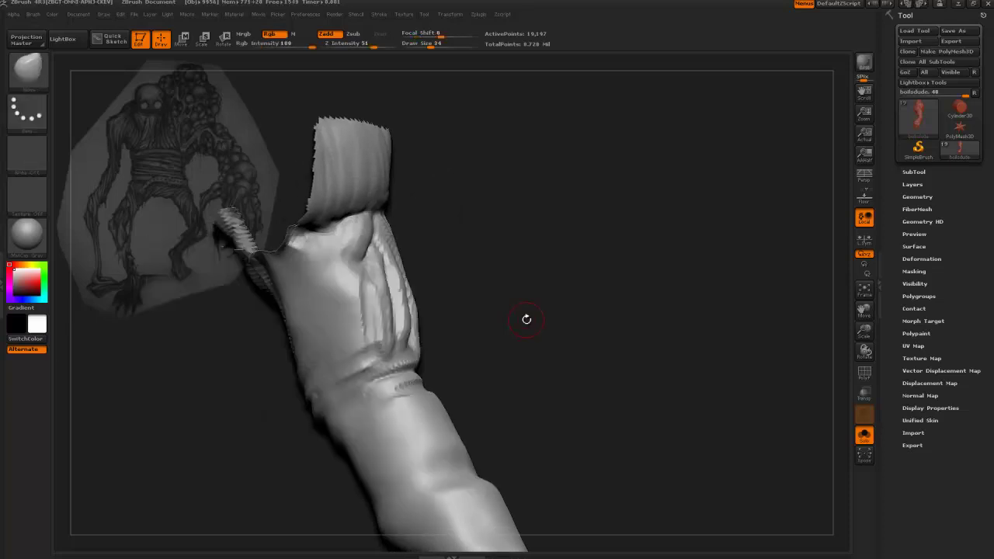
pyautogui.moveTo(529, 324); pyautogui.dragTo(551, 323)
pyautogui.moveTo(444, 276); pyautogui.dragTo(288, 288)
pyautogui.press(']')
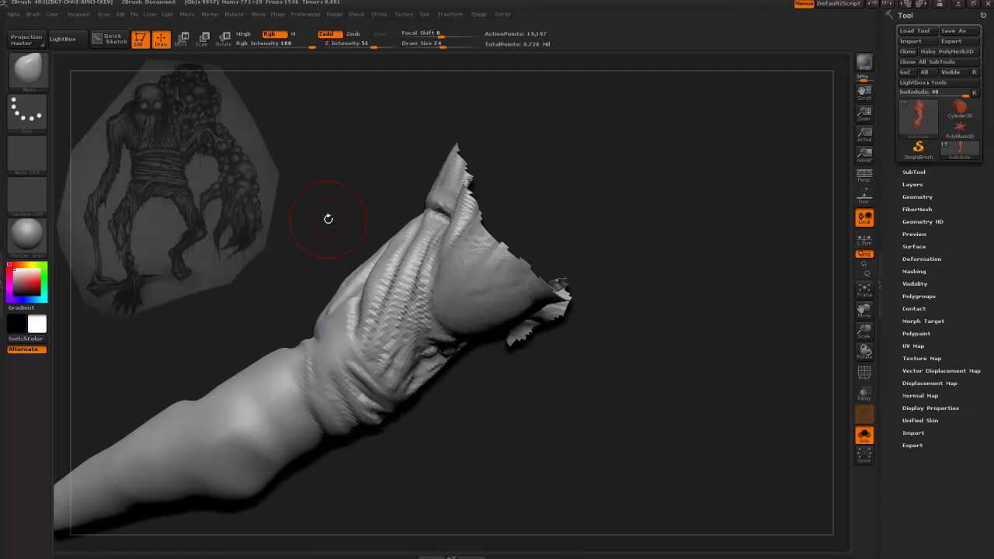
# Step: Return to ClayBuildup at draw size 34 and build up the gap between the strands just above the knuckle creases
pyautogui.press('b')
pyautogui.press('b')
pyautogui.moveTo(298, 222)
pyautogui.mouseDown()
pyautogui.moveTo(277, 211)
pyautogui.moveTo(399, 321)
pyautogui.mouseUp()
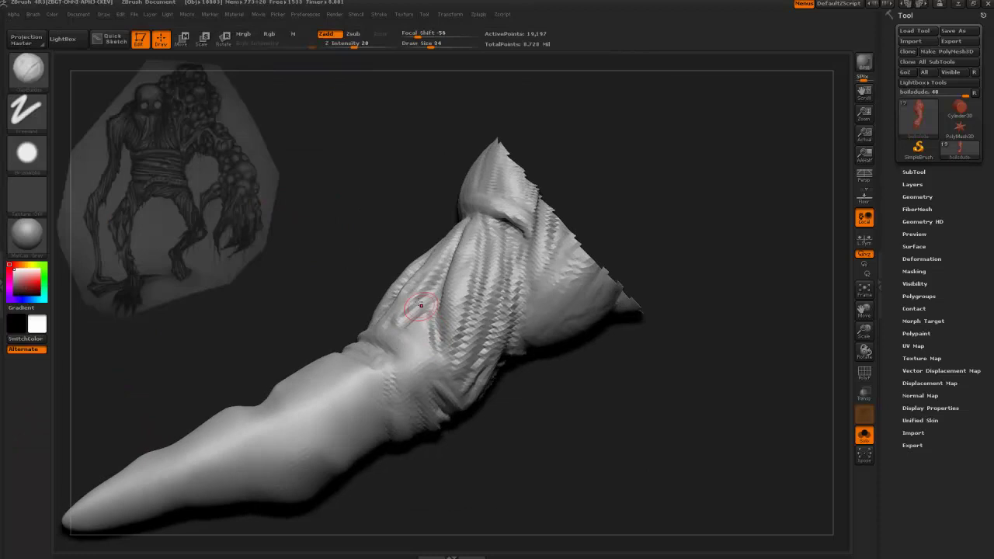
pyautogui.moveTo(352, 229); pyautogui.dragTo(410, 333)
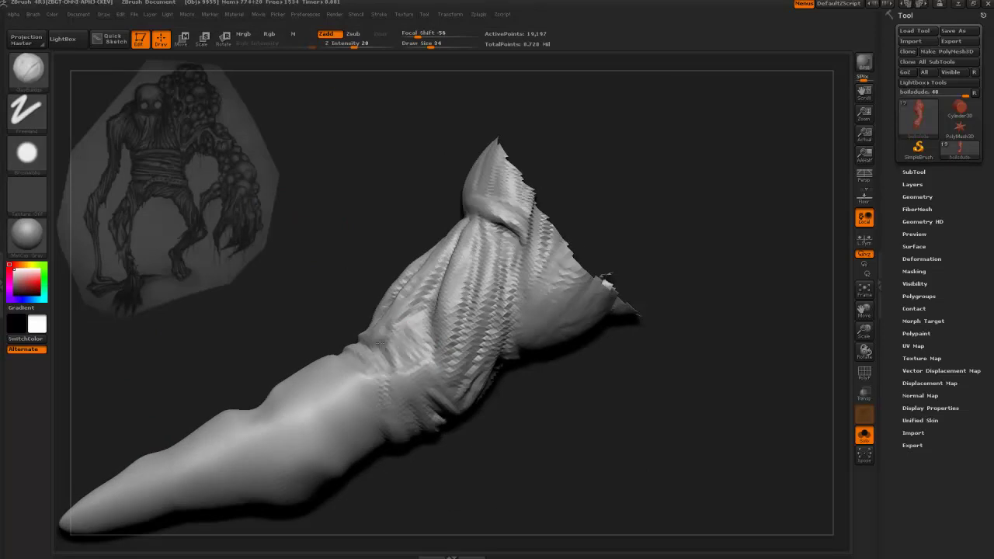
pyautogui.moveTo(394, 368)
pyautogui.mouseDown()
pyautogui.moveTo(402, 347)
pyautogui.moveTo(424, 345)
pyautogui.moveTo(431, 318)
pyautogui.moveTo(422, 305)
pyautogui.mouseUp()
pyautogui.moveTo(364, 277); pyautogui.dragTo(397, 284)
# Step: Refine the strands and creases around the hollow above the knuckle, alternating between draw sizes 14 and 24
pyautogui.press('[')
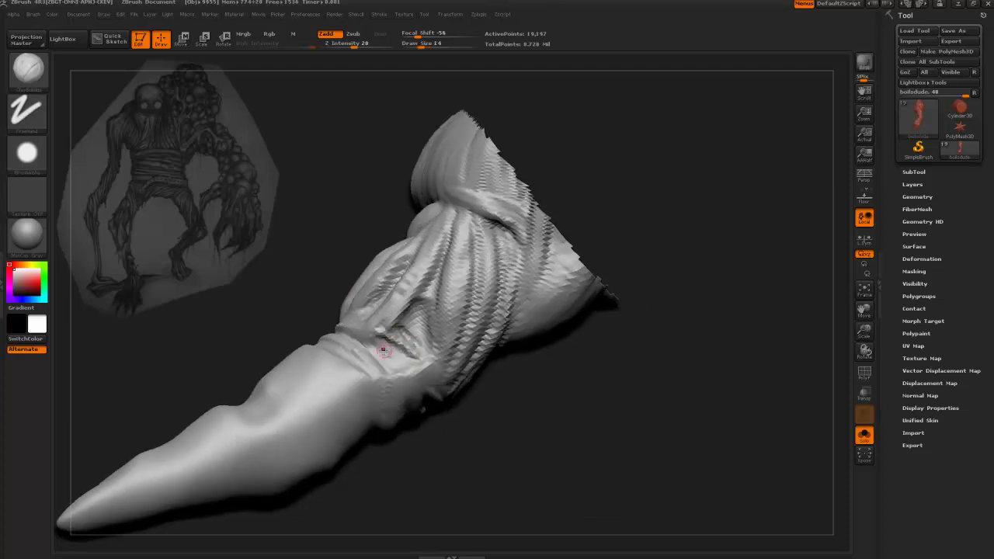
pyautogui.moveTo(326, 306)
pyautogui.mouseDown()
pyautogui.moveTo(353, 284)
pyautogui.moveTo(370, 310)
pyautogui.mouseUp()
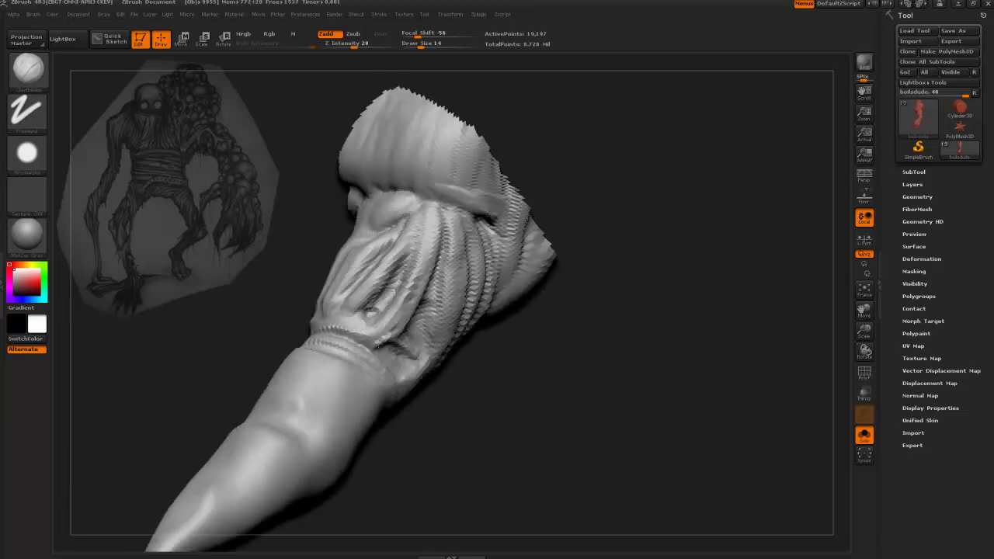
pyautogui.moveTo(282, 277); pyautogui.dragTo(365, 342)
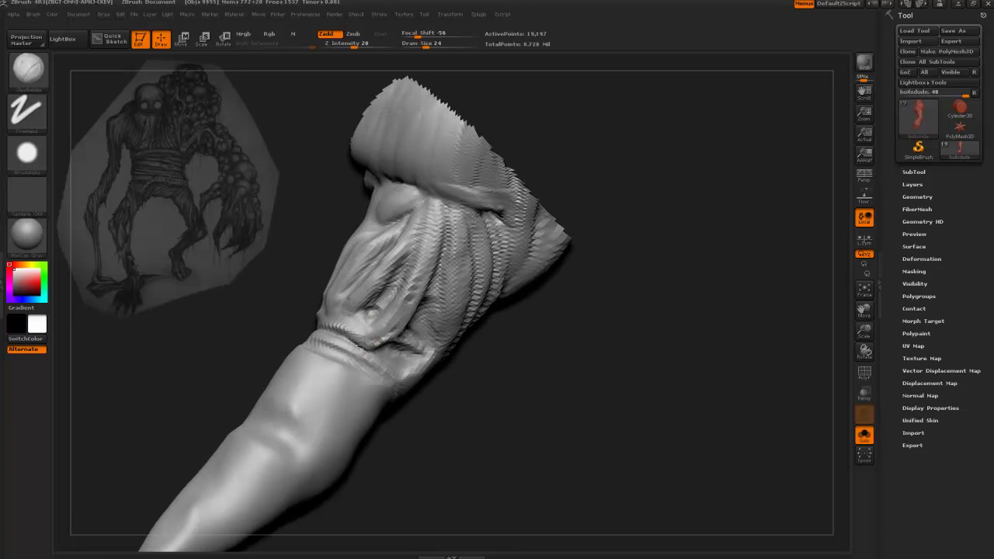
pyautogui.moveTo(281, 303); pyautogui.dragTo(332, 321)
pyautogui.press('[')
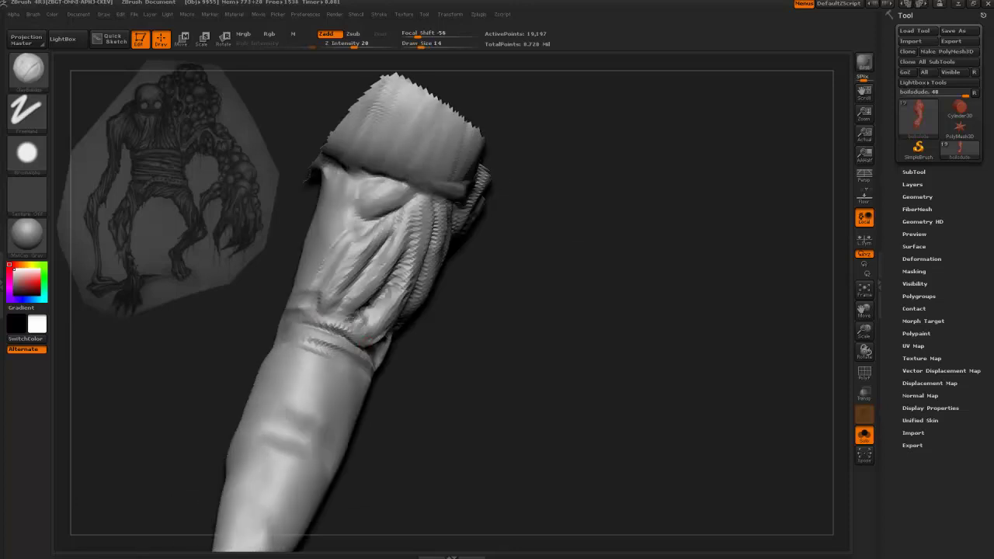
pyautogui.moveTo(256, 260); pyautogui.dragTo(378, 282)
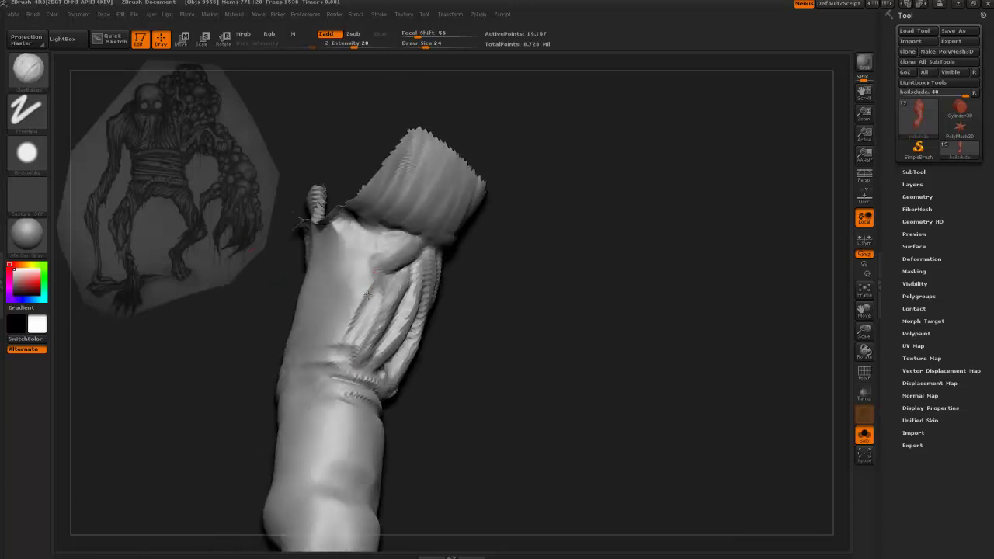
# Step: Build up the surface beside the strands on the finger's base with ClayBuildup at draw size 44
pyautogui.moveTo(276, 268); pyautogui.dragTo(273, 301)
pyautogui.press(']')
pyautogui.press(']')
pyautogui.moveTo(372, 291)
pyautogui.mouseDown()
pyautogui.moveTo(356, 314)
pyautogui.moveTo(371, 308)
pyautogui.mouseUp()
pyautogui.moveTo(250, 355); pyautogui.dragTo(307, 149)
# Step: Switch to the Move brush and adjust the contour of the strands on the finger's base at draw sizes 44 and 54
pyautogui.press('b')
pyautogui.click(413, 301)
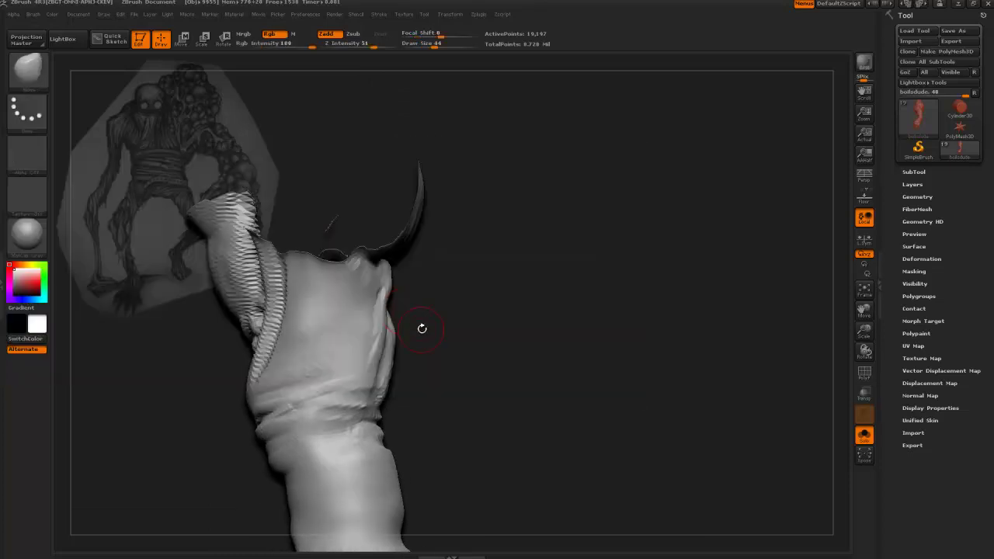
pyautogui.moveTo(424, 327)
pyautogui.mouseDown()
pyautogui.moveTo(423, 337)
pyautogui.moveTo(383, 312)
pyautogui.mouseUp()
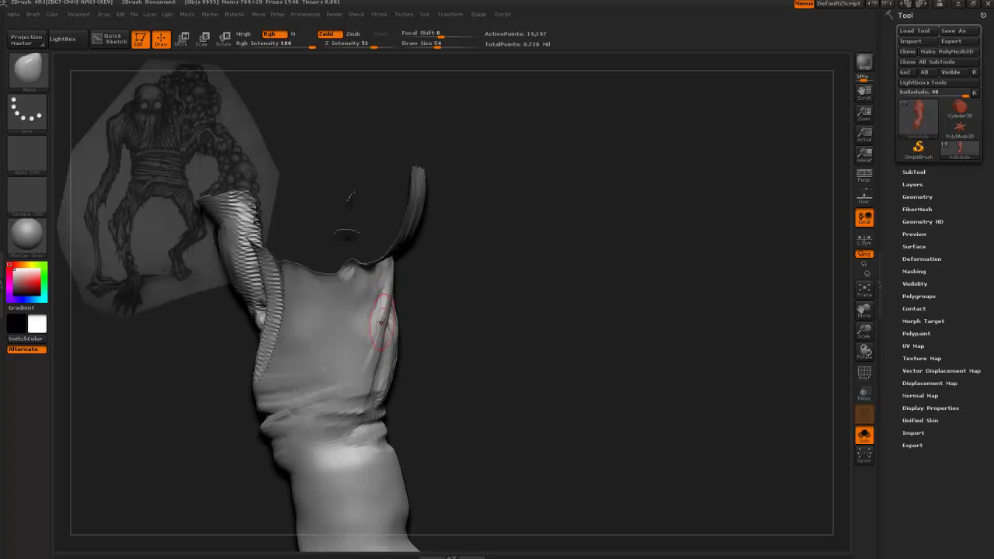
pyautogui.moveTo(427, 351)
pyautogui.mouseDown()
pyautogui.moveTo(360, 340)
pyautogui.moveTo(362, 378)
pyautogui.moveTo(371, 374)
pyautogui.moveTo(346, 380)
pyautogui.moveTo(375, 392)
pyautogui.mouseUp()
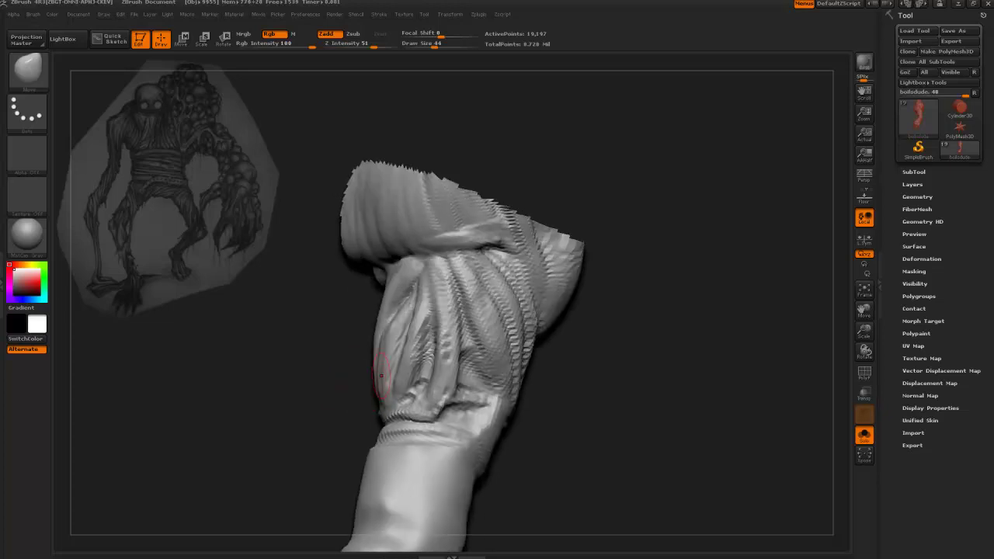
pyautogui.moveTo(385, 334)
pyautogui.mouseDown()
pyautogui.moveTo(379, 342)
pyautogui.moveTo(397, 305)
pyautogui.mouseUp()
# Step: Return to ClayBuildup and refine the strands around the hollow above the knuckle at draw sizes 24 and 14
pyautogui.press('b')
pyautogui.press('c')
pyautogui.press('b')
pyautogui.moveTo(505, 367)
pyautogui.keyDown('alt'); pyautogui.mouseDown()
pyautogui.moveTo(379, 147)
pyautogui.moveTo(281, 331)
pyautogui.moveTo(253, 298)
pyautogui.moveTo(331, 342)
pyautogui.moveTo(333, 325)
pyautogui.moveTo(427, 368)
pyautogui.mouseUp(); pyautogui.keyUp('alt')
pyautogui.press('[')
pyautogui.press('[')
pyautogui.moveTo(414, 250); pyautogui.dragTo(434, 318)
pyautogui.moveTo(313, 317); pyautogui.dragTo(346, 329)
pyautogui.press('[')
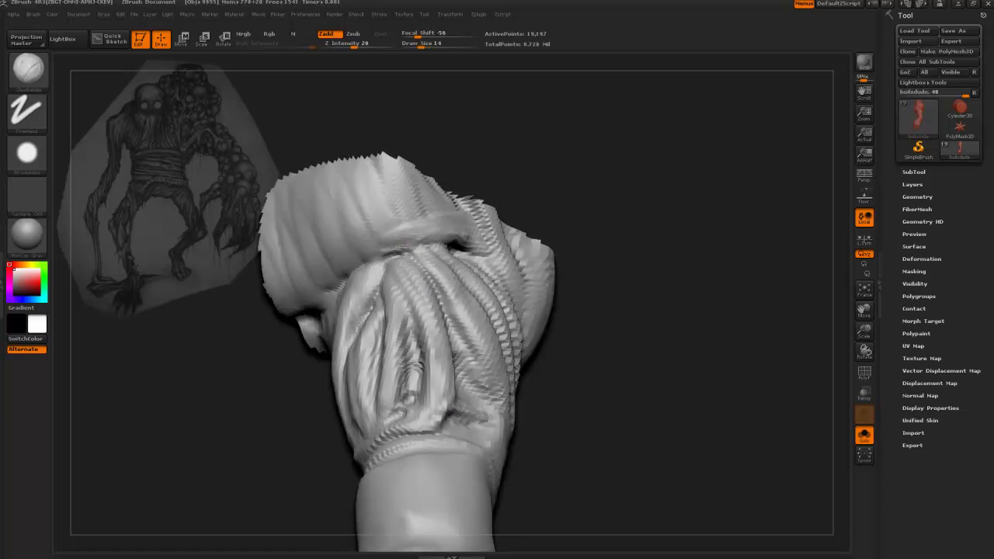
# Step: Sculpt folds and bumps across the flesh band above the strands, alternating between draw sizes 34 and 44
pyautogui.press(']')
pyautogui.press(']')
pyautogui.moveTo(231, 331); pyautogui.dragTo(371, 249)
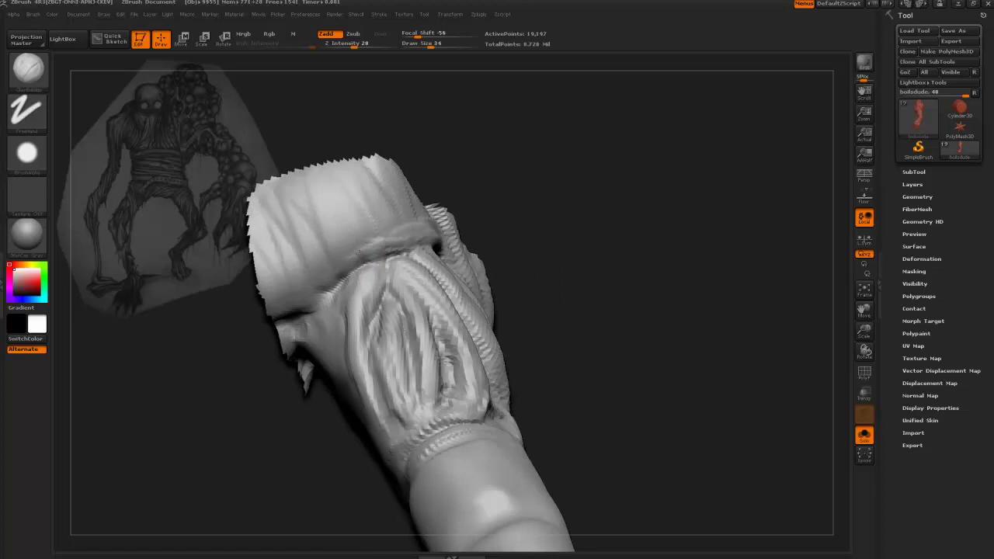
pyautogui.press(']')
pyautogui.moveTo(331, 225); pyautogui.dragTo(349, 231)
pyautogui.press('[')
pyautogui.moveTo(225, 164); pyautogui.dragTo(323, 281)
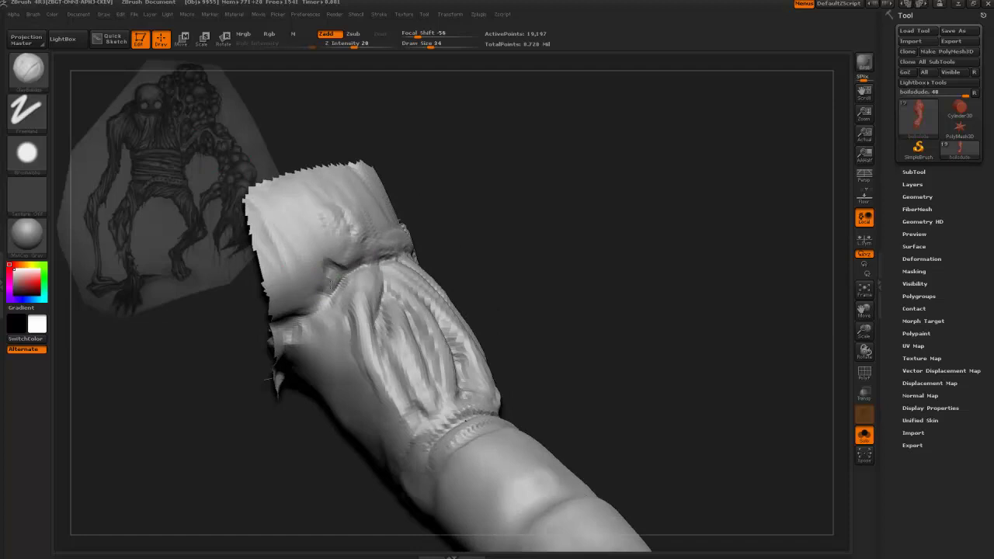
pyautogui.moveTo(313, 304); pyautogui.dragTo(301, 308)
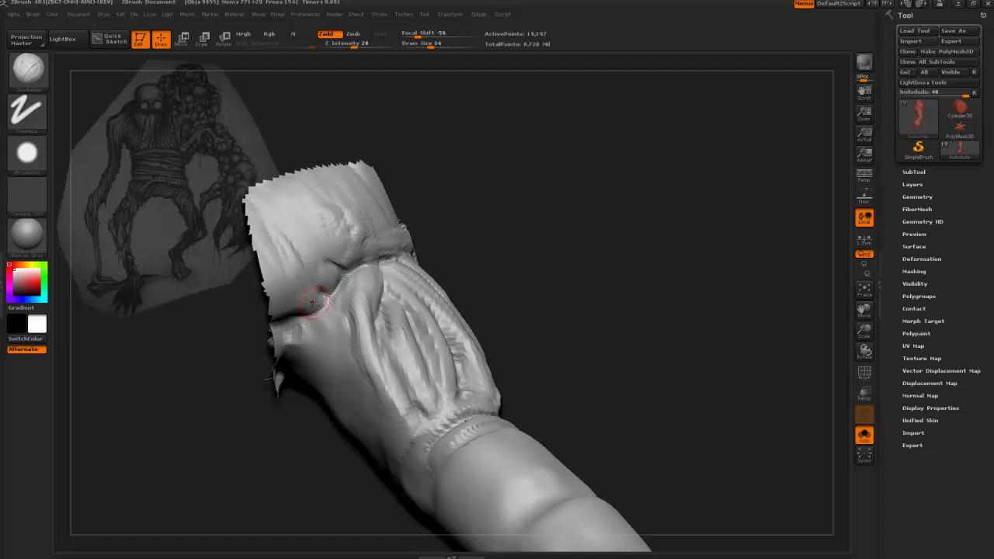
pyautogui.press(']')
pyautogui.moveTo(293, 228)
pyautogui.mouseDown()
pyautogui.moveTo(320, 269)
pyautogui.moveTo(329, 253)
pyautogui.moveTo(320, 253)
pyautogui.mouseUp()
pyautogui.moveTo(308, 205); pyautogui.dragTo(351, 259)
pyautogui.moveTo(283, 162)
pyautogui.mouseDown()
pyautogui.moveTo(293, 299)
pyautogui.moveTo(330, 388)
pyautogui.moveTo(411, 361)
pyautogui.mouseUp()
# Step: Carve finer creases across the knuckle below the strands, reducing the draw size to 24 and 14
pyautogui.press('[')
pyautogui.moveTo(528, 268); pyautogui.dragTo(501, 349)
pyautogui.press('[')
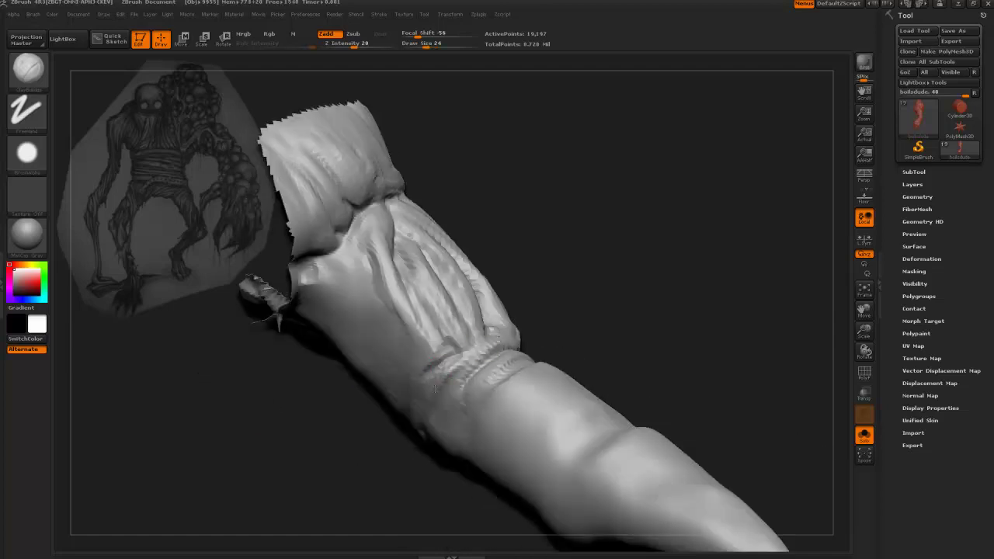
pyautogui.moveTo(461, 372)
pyautogui.mouseDown()
pyautogui.moveTo(474, 362)
pyautogui.moveTo(451, 405)
pyautogui.moveTo(491, 342)
pyautogui.mouseUp()
pyautogui.keyDown('alt'); pyautogui.moveTo(518, 283); pyautogui.dragTo(498, 330); pyautogui.keyUp('alt')
pyautogui.press('[')
pyautogui.moveTo(402, 433)
pyautogui.keyDown('alt'); pyautogui.mouseDown()
pyautogui.moveTo(401, 453)
pyautogui.moveTo(401, 432)
pyautogui.moveTo(419, 419)
pyautogui.mouseUp(); pyautogui.keyUp('alt')
pyautogui.press('[')
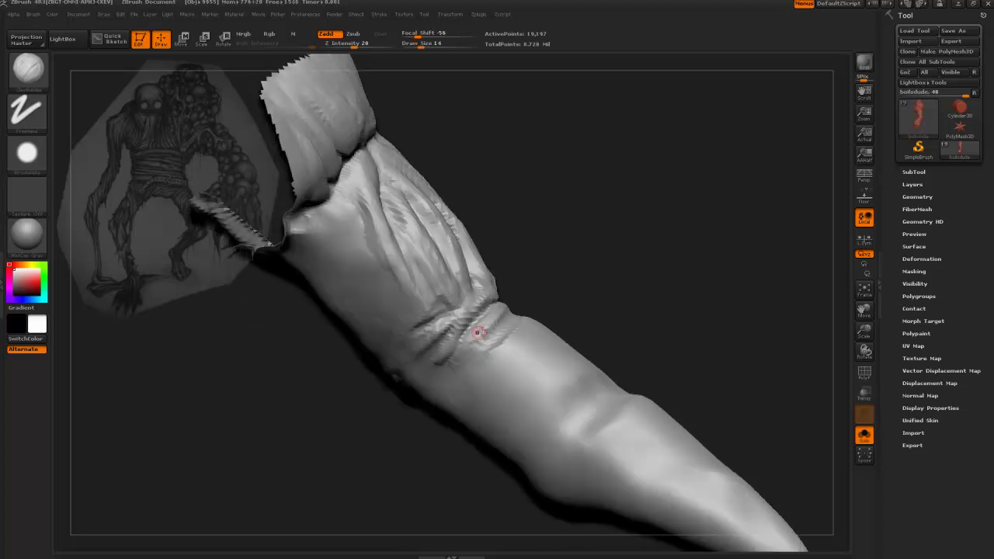
pyautogui.moveTo(541, 308)
pyautogui.mouseDown()
pyautogui.moveTo(517, 338)
pyautogui.moveTo(457, 368)
pyautogui.mouseUp()
# Step: Extend the knuckle creases around the smooth side of the finger at draw size 34
pyautogui.press(']')
pyautogui.press(']')
pyautogui.moveTo(457, 367); pyautogui.dragTo(494, 349, button='right')
pyautogui.press(']')
pyautogui.moveTo(491, 338); pyautogui.dragTo(444, 366)
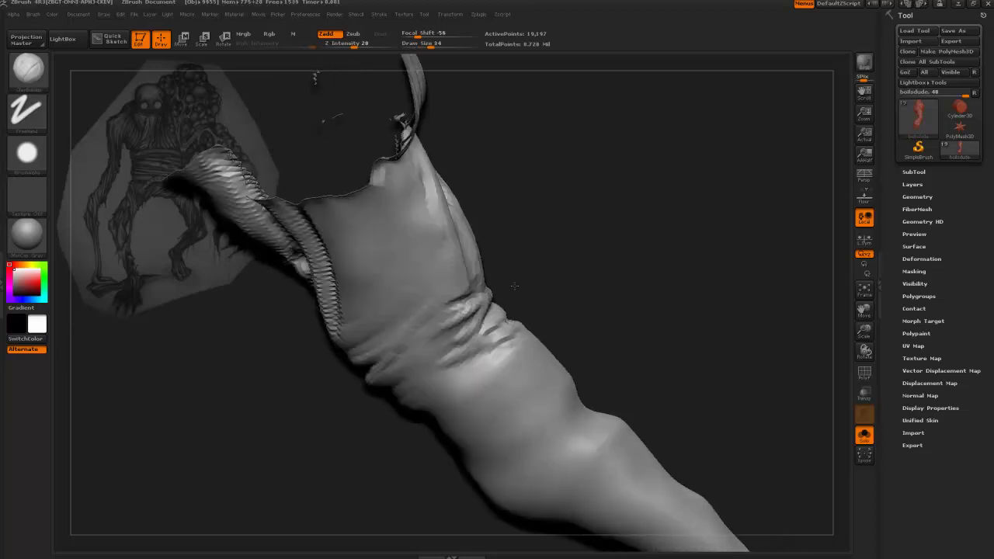
# Step: Add a strand down the smooth side to the knuckle and detail the hollow next to it at draw size 14
pyautogui.moveTo(458, 350); pyautogui.dragTo(456, 335, button='right')
pyautogui.moveTo(452, 334)
pyautogui.mouseDown()
pyautogui.moveTo(377, 354)
pyautogui.moveTo(432, 339)
pyautogui.moveTo(411, 341)
pyautogui.moveTo(450, 309)
pyautogui.moveTo(407, 348)
pyautogui.moveTo(477, 277)
pyautogui.moveTo(389, 305)
pyautogui.mouseUp()
pyautogui.moveTo(356, 345)
pyautogui.mouseDown()
pyautogui.moveTo(378, 354)
pyautogui.moveTo(391, 341)
pyautogui.moveTo(390, 326)
pyautogui.moveTo(350, 307)
pyautogui.moveTo(354, 284)
pyautogui.moveTo(351, 310)
pyautogui.moveTo(405, 321)
pyautogui.moveTo(366, 267)
pyautogui.mouseUp()
pyautogui.moveTo(380, 268); pyautogui.dragTo(458, 266, button='right')
pyautogui.moveTo(421, 296)
pyautogui.mouseDown()
pyautogui.moveTo(414, 318)
pyautogui.moveTo(370, 237)
pyautogui.moveTo(404, 311)
pyautogui.moveTo(384, 299)
pyautogui.moveTo(380, 329)
pyautogui.mouseUp()
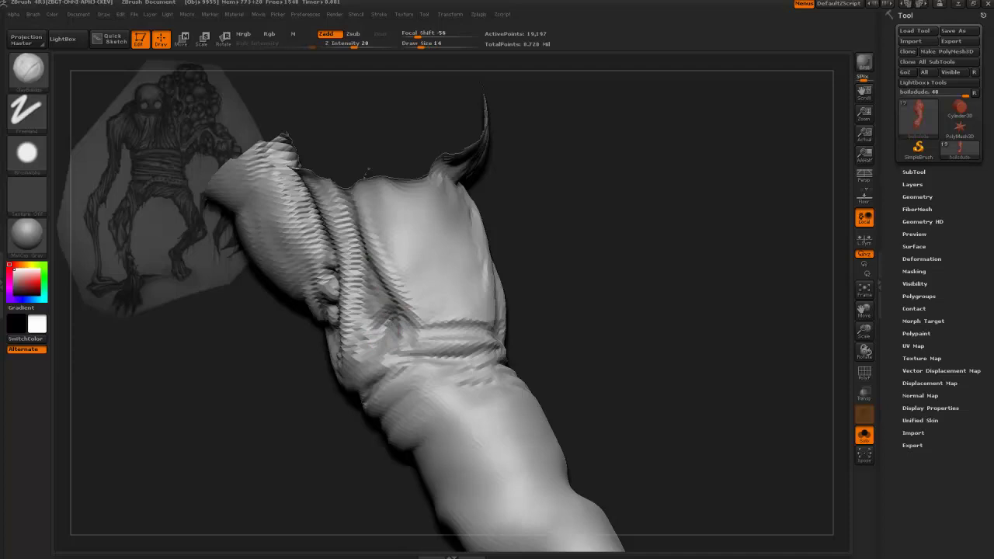
pyautogui.moveTo(334, 435); pyautogui.dragTo(387, 338)
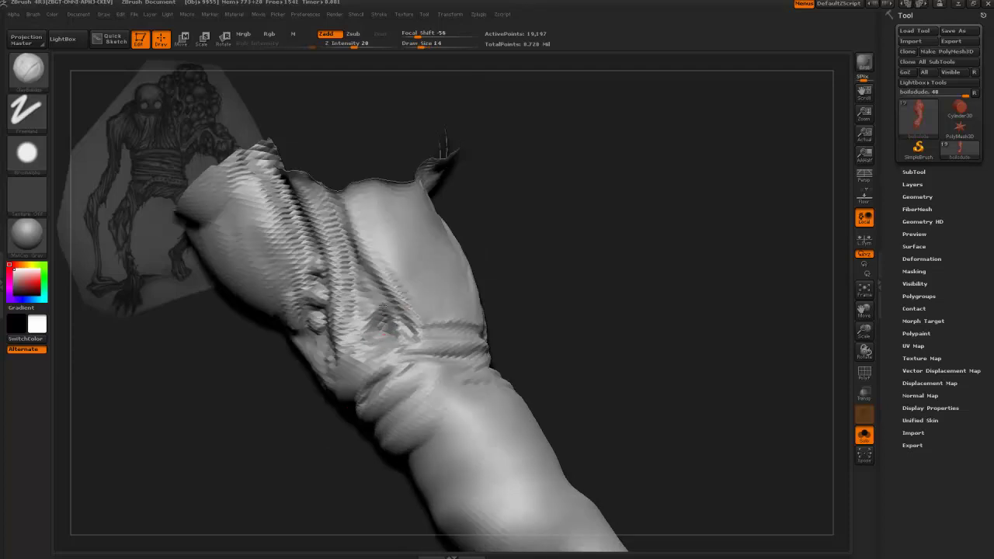
pyautogui.moveTo(372, 319)
pyautogui.mouseDown()
pyautogui.moveTo(358, 291)
pyautogui.moveTo(361, 314)
pyautogui.moveTo(356, 280)
pyautogui.moveTo(377, 295)
pyautogui.mouseUp()
pyautogui.moveTo(495, 283)
pyautogui.mouseDown()
pyautogui.moveTo(497, 310)
pyautogui.moveTo(477, 323)
pyautogui.mouseUp()
# Step: Raise the draw size and cover the remaining smooth side of the finger's base with long stretched strands
pyautogui.press(']')
pyautogui.moveTo(403, 362)
pyautogui.mouseDown()
pyautogui.moveTo(405, 379)
pyautogui.moveTo(388, 330)
pyautogui.moveTo(411, 371)
pyautogui.moveTo(387, 314)
pyautogui.moveTo(400, 369)
pyautogui.moveTo(377, 271)
pyautogui.moveTo(383, 350)
pyautogui.moveTo(365, 267)
pyautogui.moveTo(351, 314)
pyautogui.moveTo(345, 242)
pyautogui.moveTo(385, 375)
pyautogui.moveTo(381, 363)
pyautogui.mouseUp()
pyautogui.moveTo(315, 212)
pyautogui.mouseDown()
pyautogui.moveTo(411, 355)
pyautogui.moveTo(392, 311)
pyautogui.moveTo(424, 336)
pyautogui.moveTo(409, 310)
pyautogui.moveTo(404, 245)
pyautogui.moveTo(435, 270)
pyautogui.mouseUp()
pyautogui.moveTo(421, 239); pyautogui.dragTo(448, 242, button='right')
pyautogui.moveTo(415, 247)
pyautogui.mouseDown()
pyautogui.moveTo(431, 261)
pyautogui.moveTo(443, 249)
pyautogui.mouseUp()
pyautogui.moveTo(443, 248); pyautogui.dragTo(450, 244, button='right')
pyautogui.moveTo(449, 244)
pyautogui.mouseDown()
pyautogui.moveTo(437, 261)
pyautogui.moveTo(427, 231)
pyautogui.moveTo(448, 251)
pyautogui.moveTo(467, 229)
pyautogui.moveTo(455, 253)
pyautogui.mouseUp()
pyautogui.press(']')
pyautogui.moveTo(302, 339)
pyautogui.mouseDown()
pyautogui.moveTo(419, 291)
pyautogui.moveTo(417, 241)
pyautogui.moveTo(431, 287)
pyautogui.mouseUp()
pyautogui.moveTo(270, 380); pyautogui.dragTo(349, 372)
# Step: Define the ridges and grooves between the strands on the formerly smooth side down to the knuckle at draw size 24
pyautogui.press('[')
pyautogui.press('[')
pyautogui.moveTo(422, 356)
pyautogui.mouseDown()
pyautogui.moveTo(422, 324)
pyautogui.moveTo(411, 326)
pyautogui.moveTo(413, 346)
pyautogui.moveTo(418, 311)
pyautogui.moveTo(383, 264)
pyautogui.mouseUp()
pyautogui.moveTo(508, 339)
pyautogui.mouseDown()
pyautogui.moveTo(517, 332)
pyautogui.moveTo(503, 305)
pyautogui.mouseUp()
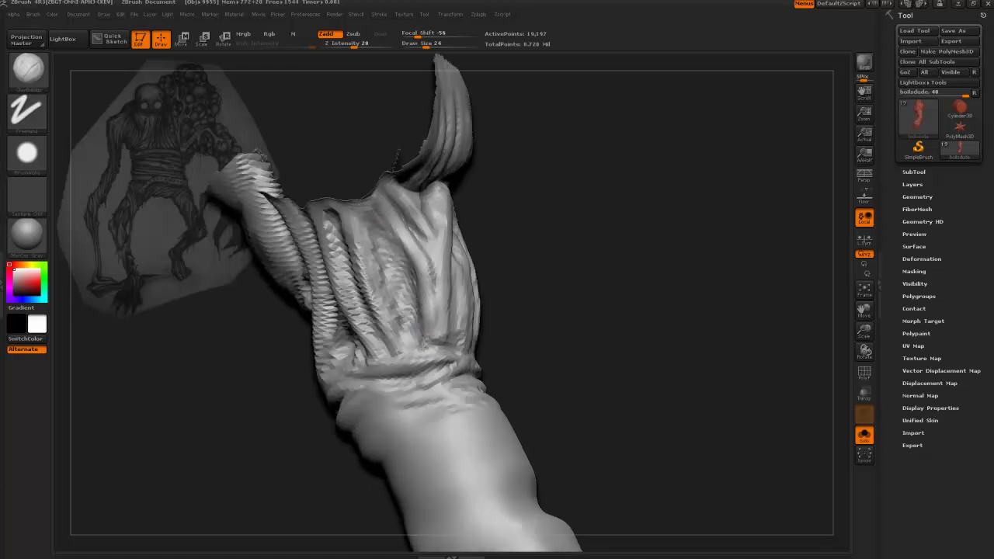
pyautogui.moveTo(500, 353); pyautogui.dragTo(437, 351)
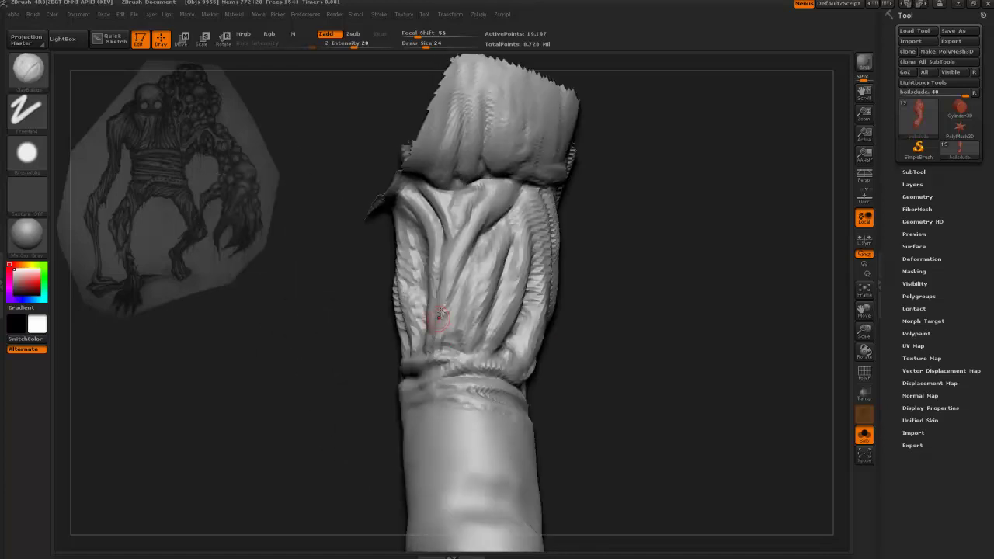
pyautogui.moveTo(463, 262); pyautogui.dragTo(452, 276)
pyautogui.moveTo(352, 427)
pyautogui.keyDown('alt'); pyautogui.mouseDown()
pyautogui.moveTo(355, 148)
pyautogui.moveTo(356, 313)
pyautogui.moveTo(472, 281)
pyautogui.mouseUp(); pyautogui.keyUp('alt')
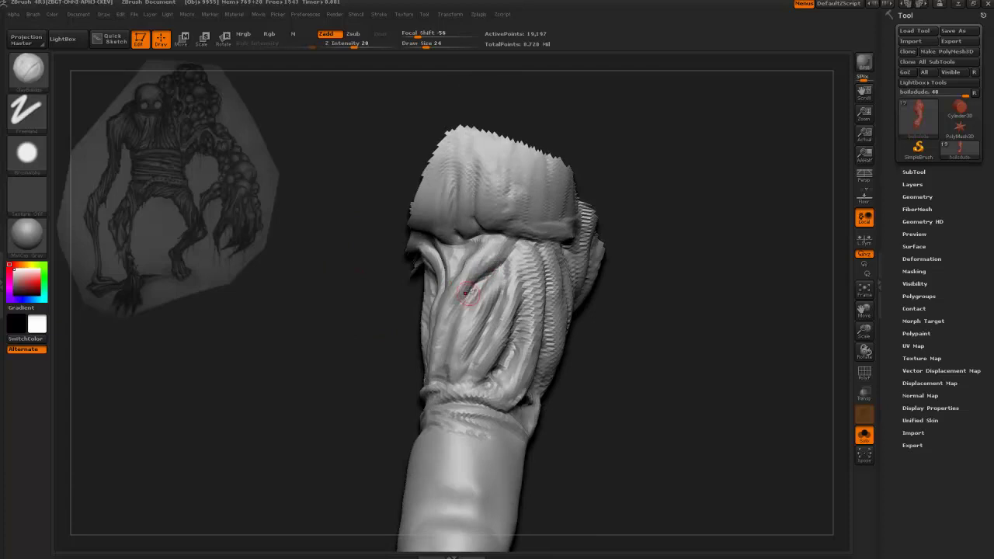
# Step: Smooth and rework the forked strands beneath the flesh band, using draw sizes 14 and 24
pyautogui.press('[')
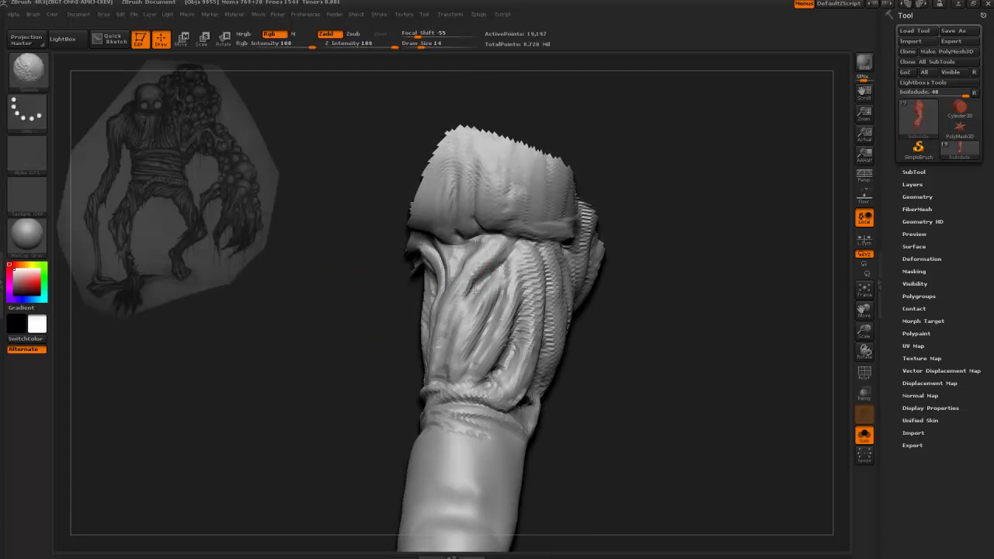
pyautogui.moveTo(385, 332); pyautogui.dragTo(449, 296)
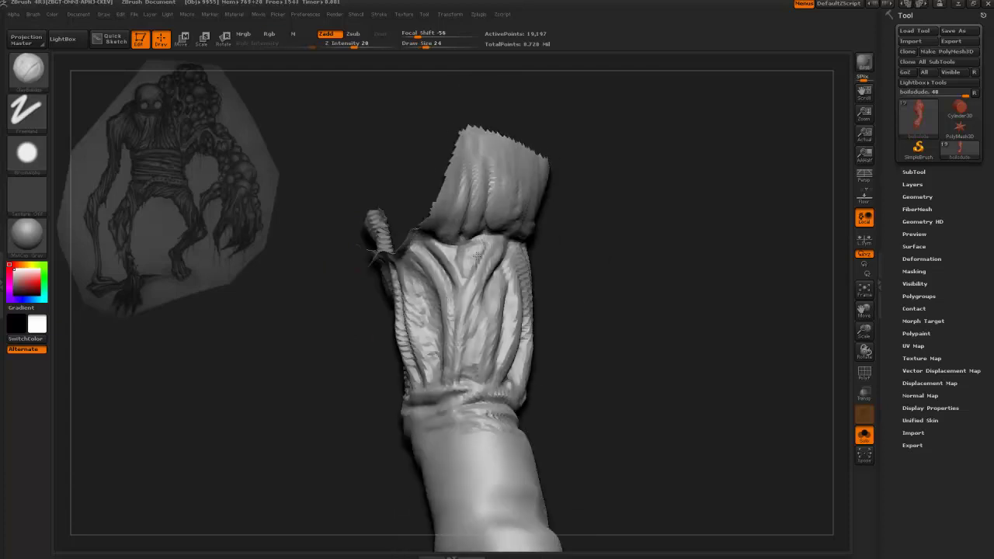
pyautogui.moveTo(563, 260); pyautogui.dragTo(494, 251)
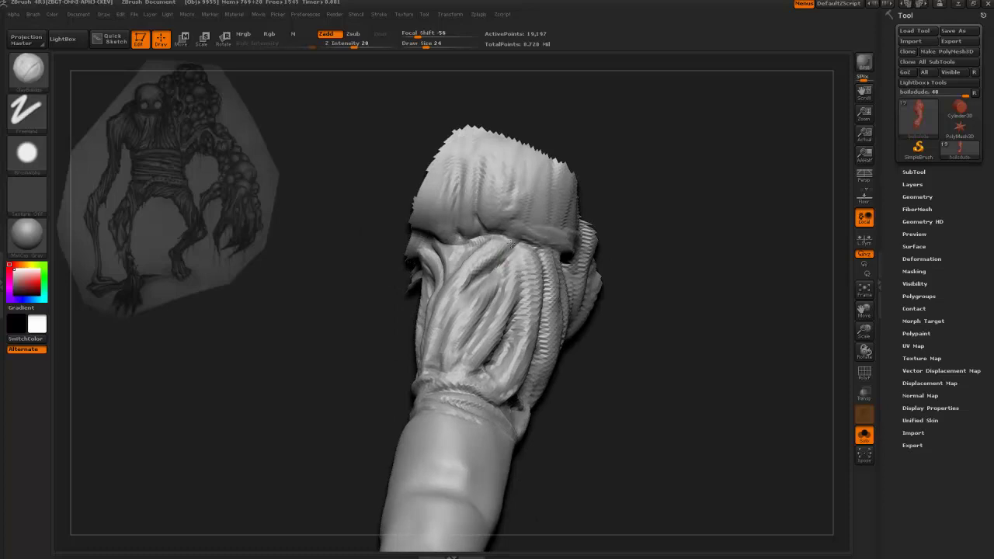
pyautogui.moveTo(431, 351); pyautogui.dragTo(451, 358)
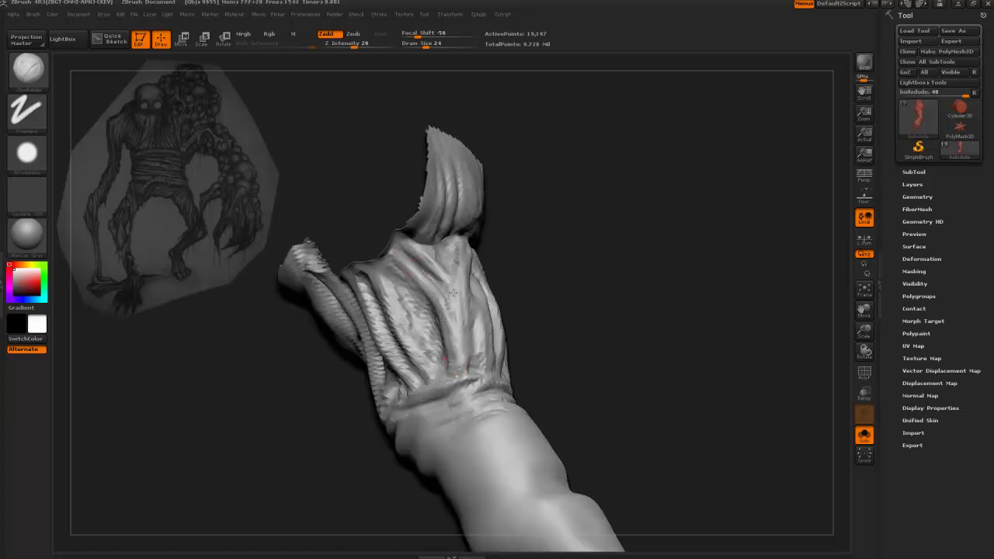
pyautogui.moveTo(327, 381)
pyautogui.mouseDown()
pyautogui.moveTo(326, 451)
pyautogui.moveTo(365, 384)
pyautogui.moveTo(366, 428)
pyautogui.mouseUp()
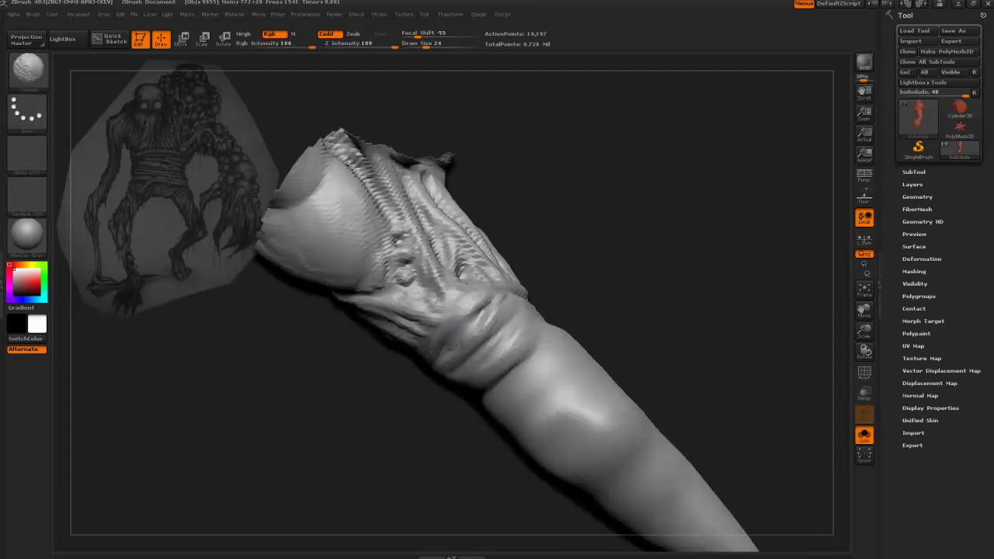
# Step: Soften the knuckle folds below the boil with the Smooth brush and rebuild their creases at draw size 24
pyautogui.moveTo(419, 408); pyautogui.dragTo(458, 337)
pyautogui.moveTo(495, 283); pyautogui.dragTo(449, 343)
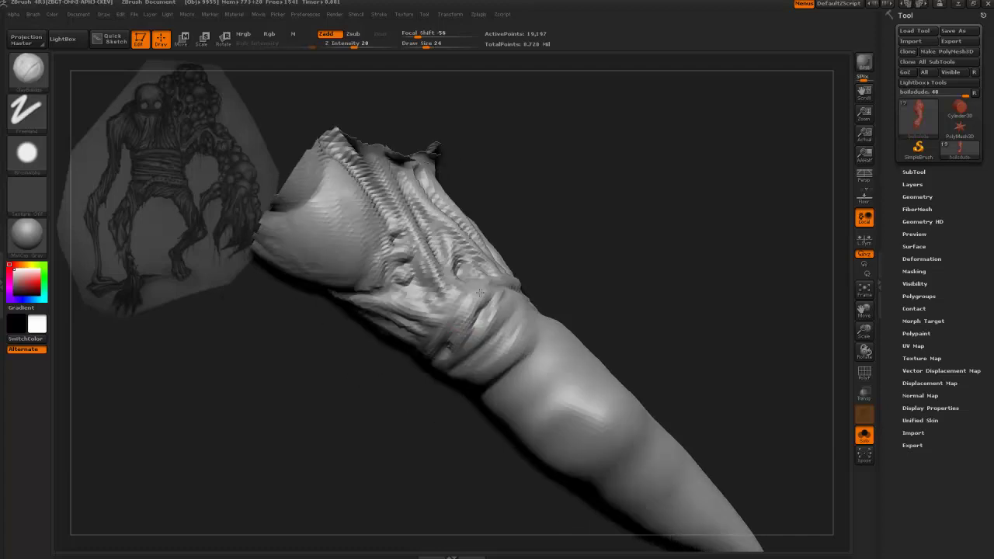
pyautogui.moveTo(485, 289); pyautogui.dragTo(433, 308)
pyautogui.moveTo(362, 404); pyautogui.dragTo(412, 319)
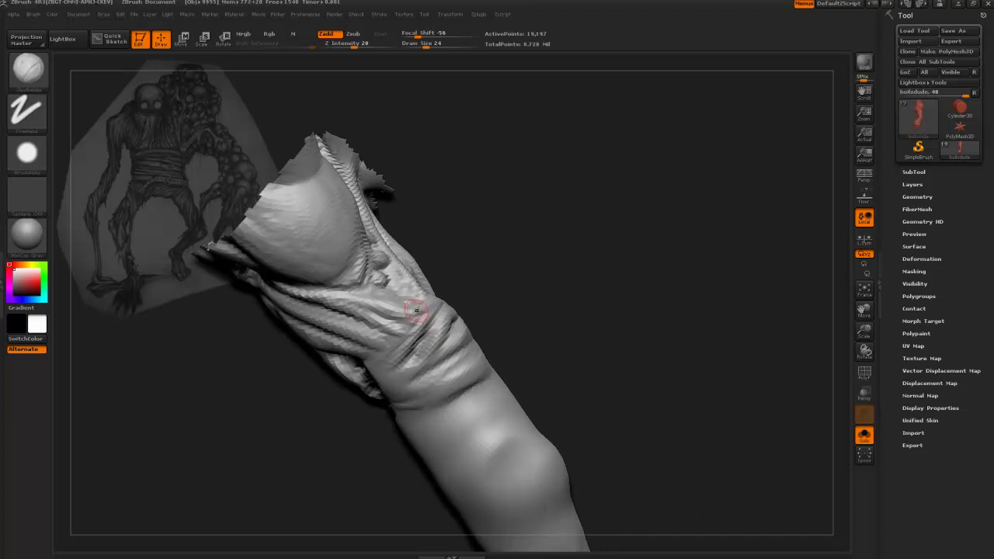
# Step: Refine the folds where the strands beside the large boil run into the knuckle at draw size 24
pyautogui.moveTo(382, 307); pyautogui.dragTo(400, 309)
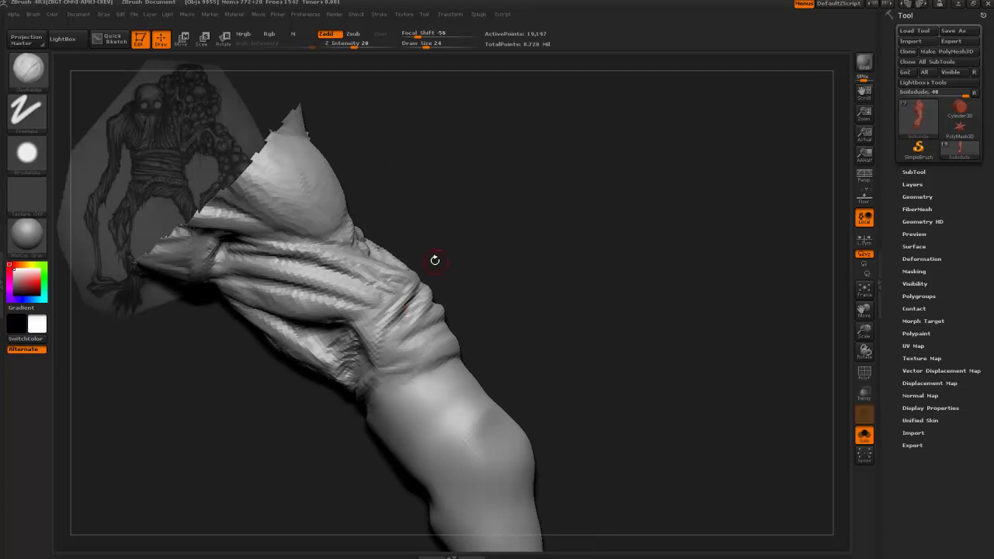
pyautogui.moveTo(475, 277); pyautogui.dragTo(466, 302)
pyautogui.moveTo(393, 458); pyautogui.dragTo(376, 443)
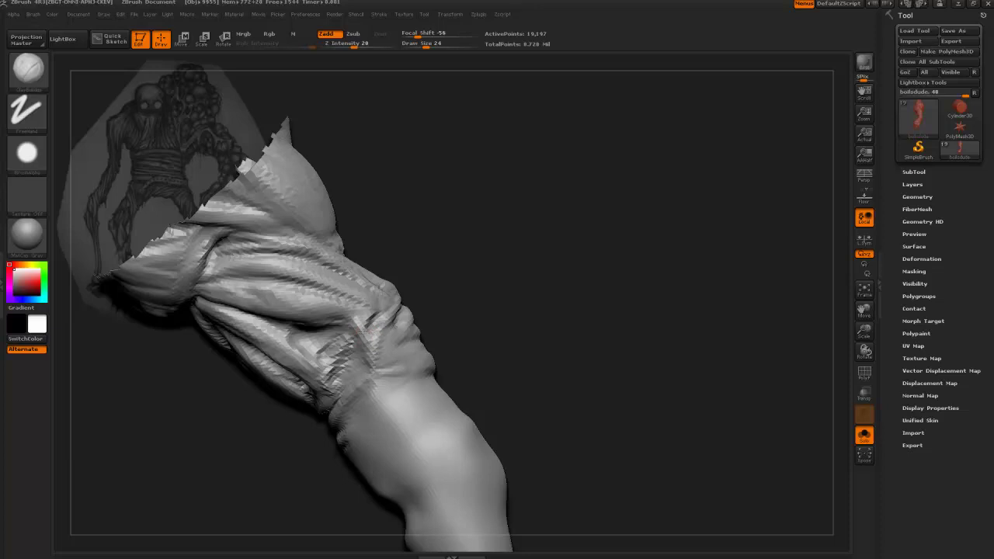
pyautogui.moveTo(290, 439); pyautogui.dragTo(448, 281)
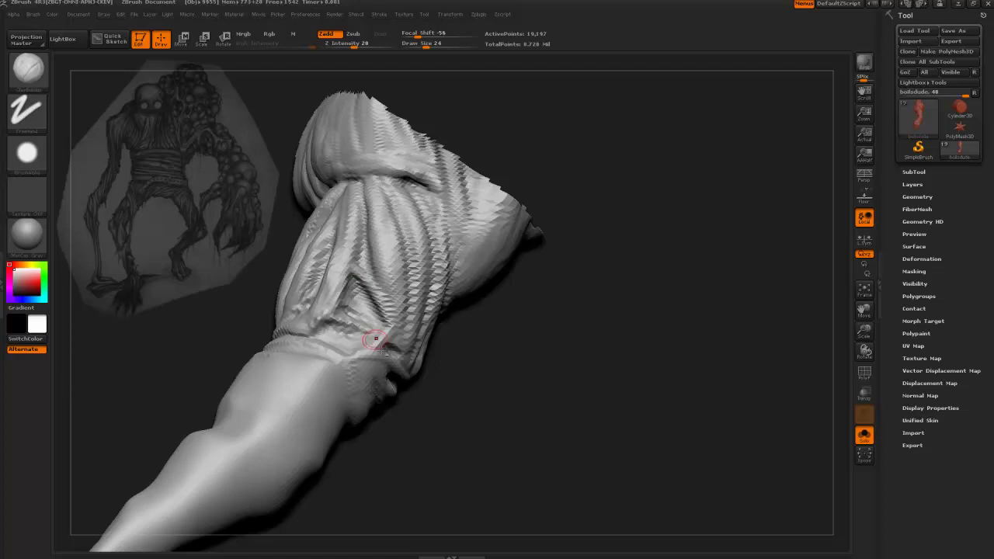
pyautogui.moveTo(407, 409)
pyautogui.mouseDown()
pyautogui.moveTo(273, 277)
pyautogui.moveTo(260, 357)
pyautogui.moveTo(173, 344)
pyautogui.moveTo(272, 346)
pyautogui.mouseUp()
pyautogui.keyDown('alt'); pyautogui.moveTo(360, 175); pyautogui.dragTo(362, 196); pyautogui.keyUp('alt')
# Step: Build up and deepen the knuckle folds along the finger's edge, viewed with the fingertip up, at draw size 24
pyautogui.moveTo(351, 425); pyautogui.dragTo(351, 363)
pyautogui.moveTo(370, 235)
pyautogui.mouseDown()
pyautogui.moveTo(359, 306)
pyautogui.moveTo(340, 323)
pyautogui.mouseUp()
pyautogui.moveTo(376, 286); pyautogui.dragTo(342, 333)
pyautogui.moveTo(331, 425)
pyautogui.mouseDown()
pyautogui.moveTo(333, 326)
pyautogui.moveTo(355, 289)
pyautogui.mouseUp()
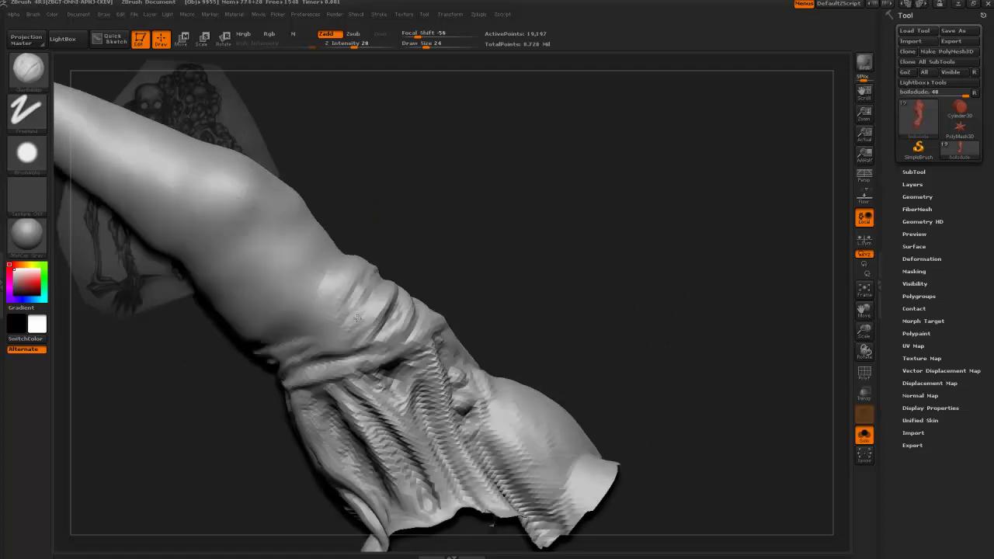
pyautogui.moveTo(380, 244); pyautogui.dragTo(342, 318)
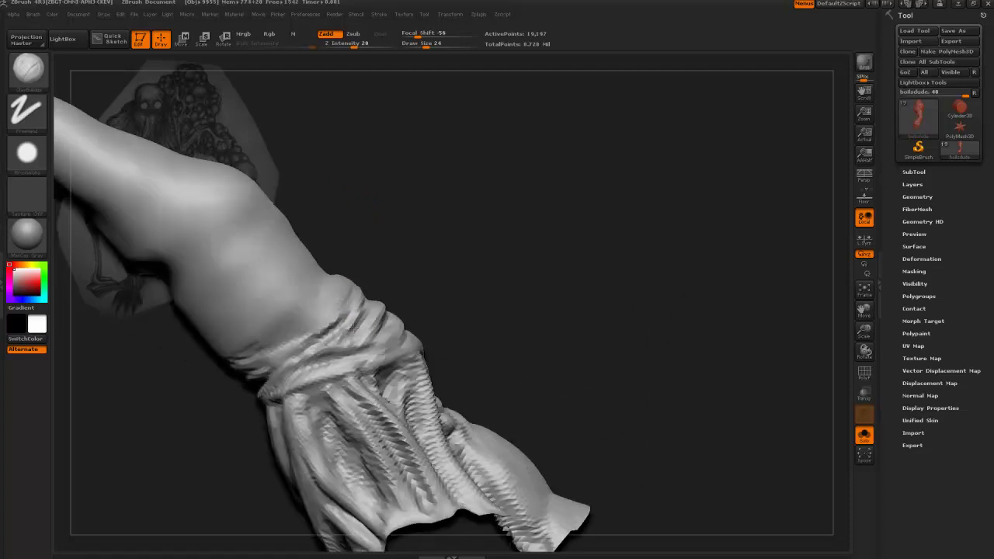
pyautogui.moveTo(371, 261)
pyautogui.mouseDown()
pyautogui.moveTo(395, 277)
pyautogui.moveTo(389, 265)
pyautogui.mouseUp()
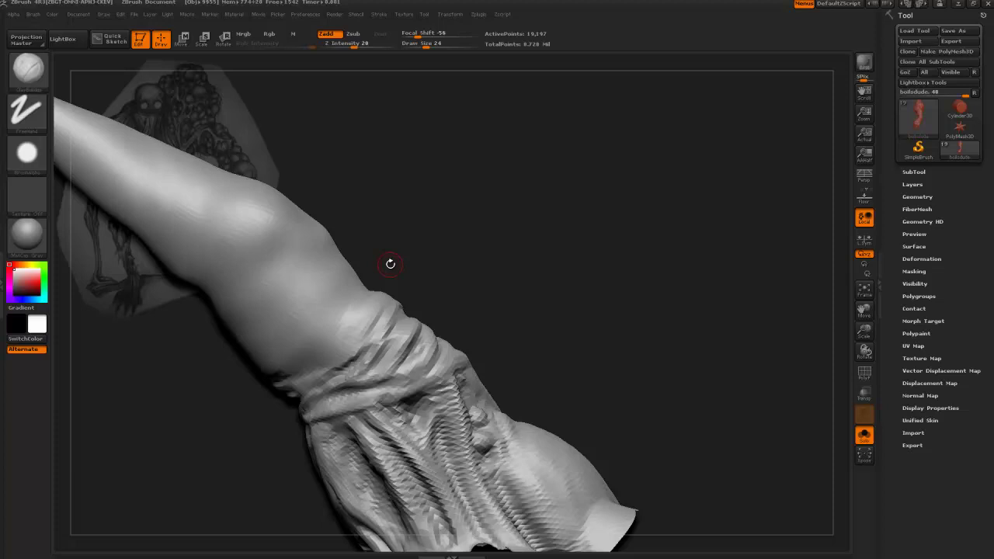
pyautogui.moveTo(466, 291)
pyautogui.mouseDown()
pyautogui.moveTo(490, 226)
pyautogui.moveTo(411, 292)
pyautogui.moveTo(404, 318)
pyautogui.moveTo(460, 224)
pyautogui.moveTo(373, 326)
pyautogui.moveTo(379, 344)
pyautogui.moveTo(393, 309)
pyautogui.moveTo(392, 365)
pyautogui.moveTo(496, 299)
pyautogui.mouseUp()
# Step: Wrap the folds around the remaining side of the knuckle to join the strands, using draw sizes 24 and 34
pyautogui.press(']')
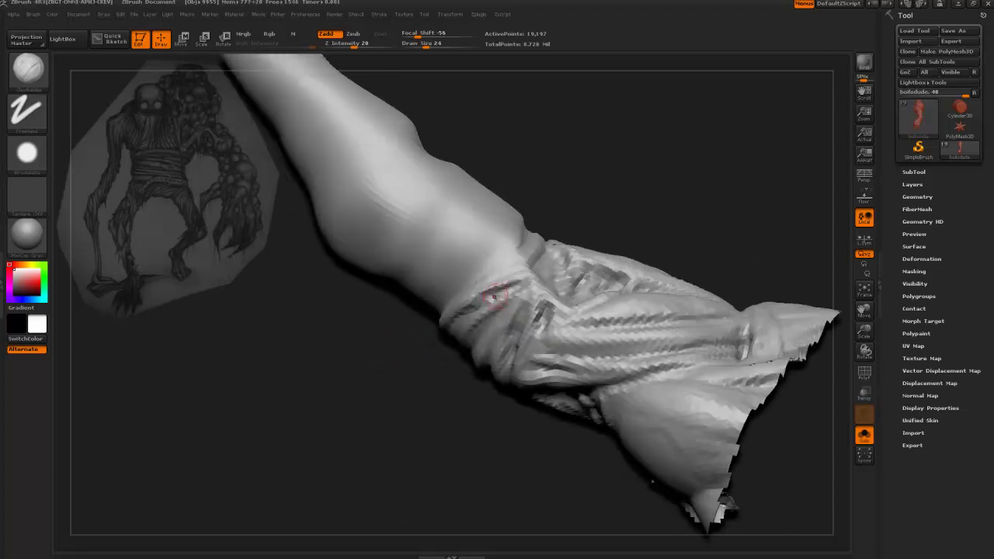
pyautogui.moveTo(373, 385); pyautogui.dragTo(517, 288)
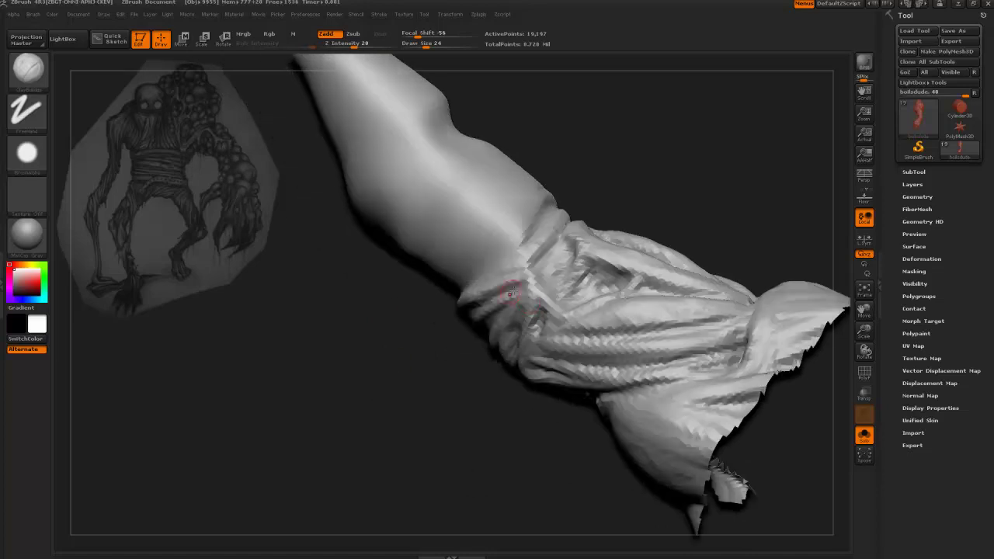
pyautogui.moveTo(570, 159); pyautogui.dragTo(510, 321)
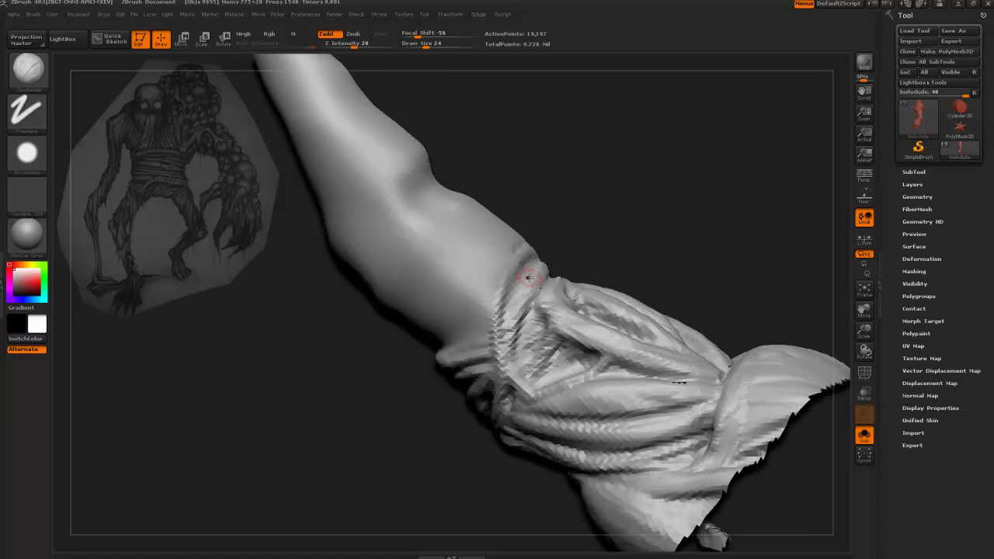
pyautogui.moveTo(424, 446); pyautogui.dragTo(464, 338)
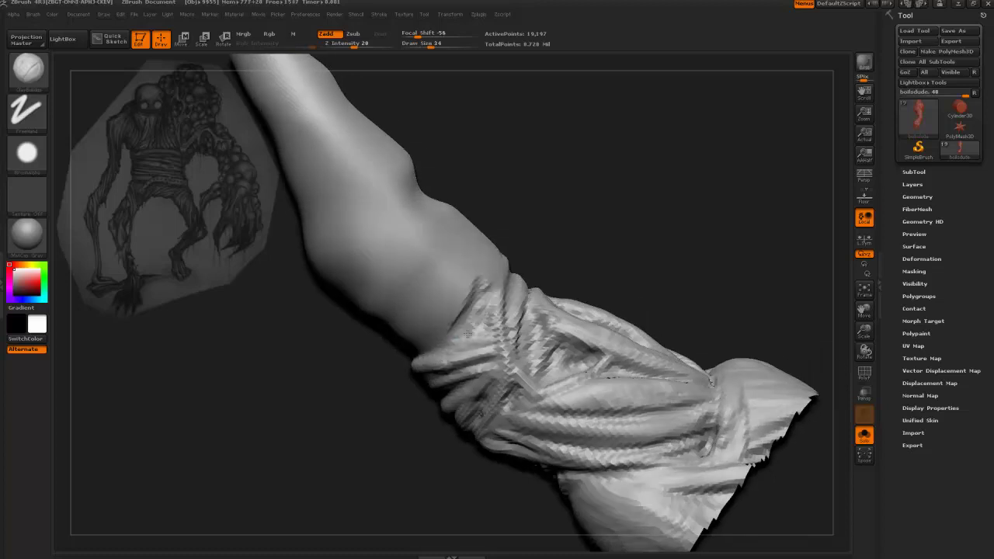
pyautogui.moveTo(516, 217); pyautogui.dragTo(494, 276)
# Step: Sculpt initial creases at the next joint toward the fingertip, alternating between draw sizes 24 and 34
pyautogui.moveTo(443, 328)
pyautogui.mouseDown()
pyautogui.moveTo(324, 402)
pyautogui.moveTo(307, 292)
pyautogui.moveTo(309, 341)
pyautogui.mouseUp()
pyautogui.press('[')
pyautogui.moveTo(455, 289)
pyautogui.mouseDown()
pyautogui.moveTo(419, 318)
pyautogui.moveTo(431, 306)
pyautogui.moveTo(418, 298)
pyautogui.moveTo(460, 258)
pyautogui.mouseUp()
pyautogui.press(']')
pyautogui.moveTo(374, 348)
pyautogui.mouseDown()
pyautogui.moveTo(368, 366)
pyautogui.moveTo(405, 360)
pyautogui.mouseUp()
pyautogui.moveTo(435, 313)
pyautogui.mouseDown()
pyautogui.moveTo(499, 284)
pyautogui.moveTo(419, 322)
pyautogui.mouseUp()
pyautogui.moveTo(367, 363); pyautogui.dragTo(421, 341)
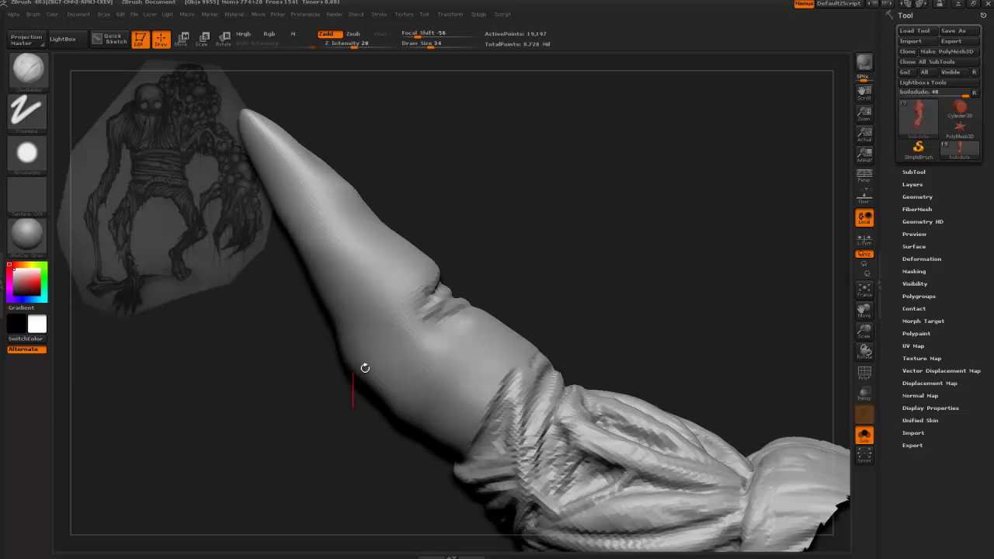
# Step: Add more wrinkles around the joint nearest the fingertip and deepen the grooves between them at draw size 34
pyautogui.moveTo(311, 423); pyautogui.dragTo(423, 281)
pyautogui.moveTo(348, 371)
pyautogui.mouseDown()
pyautogui.moveTo(355, 392)
pyautogui.moveTo(406, 329)
pyautogui.mouseUp()
pyautogui.moveTo(427, 318)
pyautogui.mouseDown()
pyautogui.moveTo(450, 287)
pyautogui.moveTo(418, 326)
pyautogui.mouseUp()
pyautogui.moveTo(365, 353); pyautogui.dragTo(404, 322)
pyautogui.moveTo(456, 281); pyautogui.dragTo(477, 247)
pyautogui.moveTo(390, 345)
pyautogui.mouseDown()
pyautogui.moveTo(431, 312)
pyautogui.moveTo(461, 269)
pyautogui.mouseUp()
pyautogui.moveTo(495, 231); pyautogui.dragTo(466, 260)
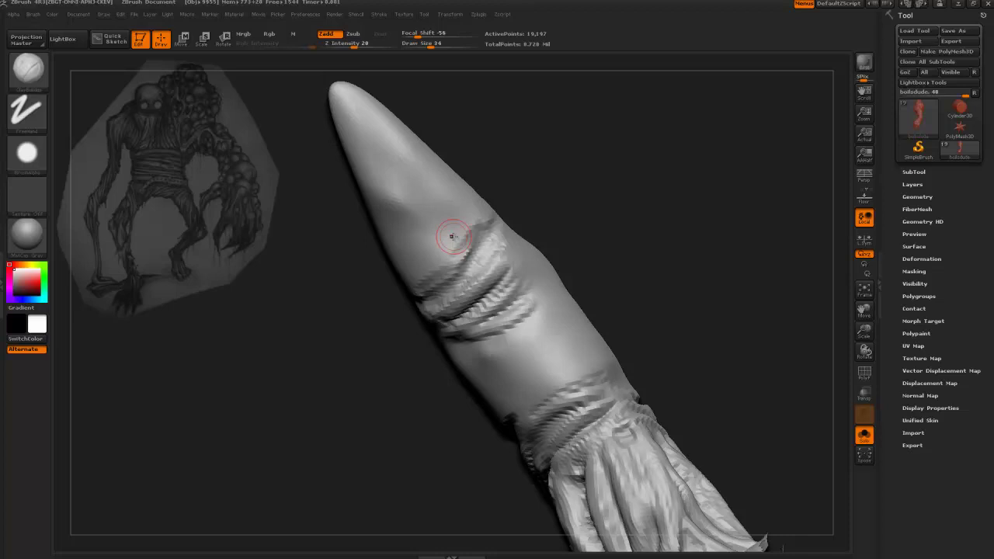
pyautogui.moveTo(337, 355)
pyautogui.mouseDown()
pyautogui.moveTo(542, 265)
pyautogui.moveTo(505, 276)
pyautogui.mouseUp()
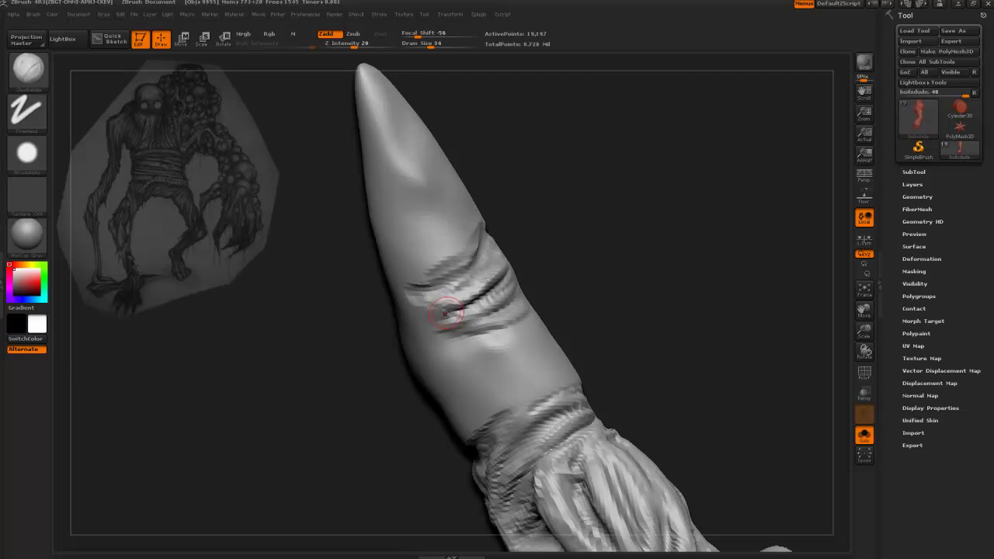
# Step: Sculpt fine wrinkles across the back of the lower knuckle at draw size 14
pyautogui.moveTo(377, 347); pyautogui.dragTo(350, 348)
pyautogui.moveTo(276, 358)
pyautogui.mouseDown()
pyautogui.moveTo(284, 351)
pyautogui.moveTo(241, 350)
pyautogui.moveTo(419, 360)
pyautogui.moveTo(464, 332)
pyautogui.moveTo(436, 340)
pyautogui.mouseUp()
pyautogui.moveTo(320, 391); pyautogui.dragTo(281, 201)
pyautogui.moveTo(281, 201); pyautogui.dragTo(363, 312)
pyautogui.moveTo(277, 293); pyautogui.dragTo(364, 367)
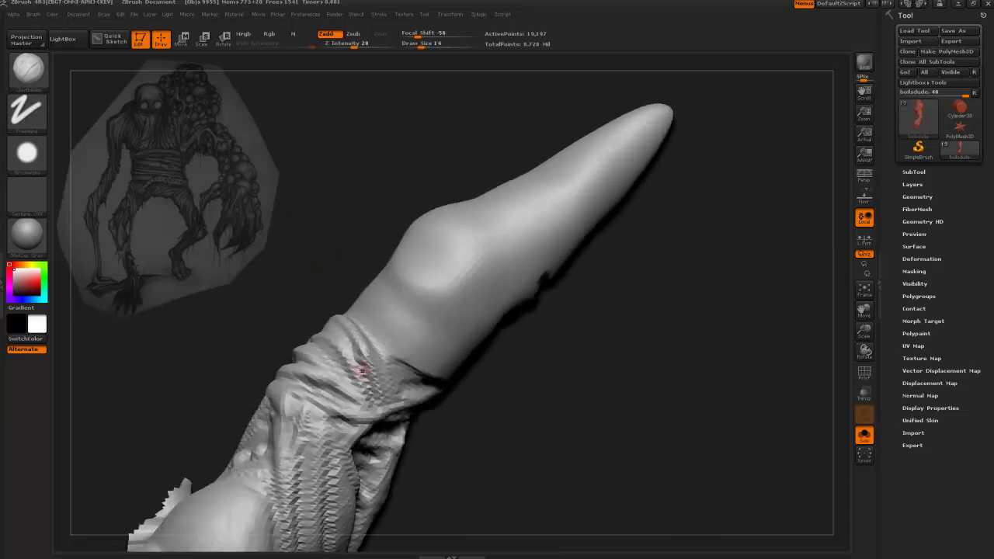
pyautogui.moveTo(305, 308); pyautogui.dragTo(349, 338)
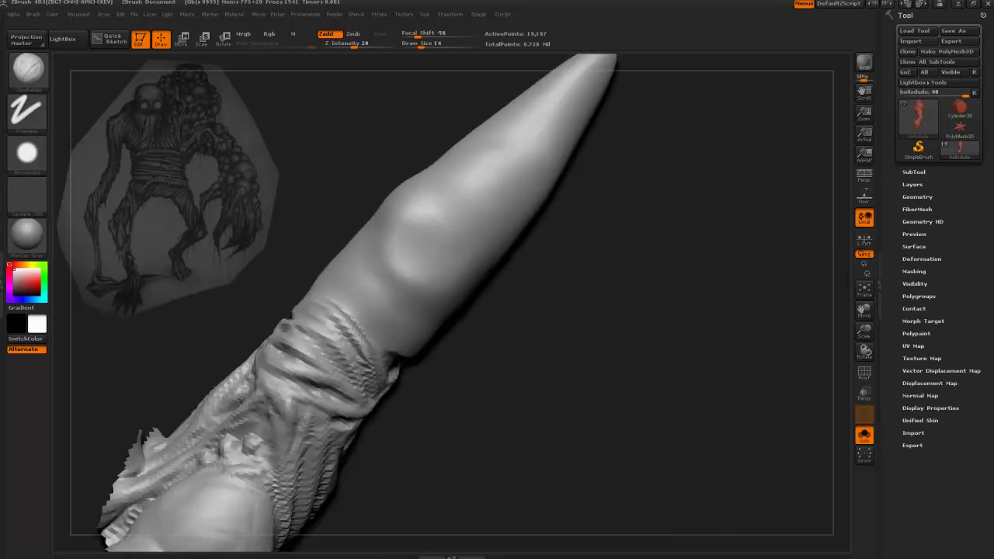
pyautogui.moveTo(264, 288)
pyautogui.mouseDown()
pyautogui.moveTo(309, 320)
pyautogui.moveTo(281, 302)
pyautogui.mouseUp()
pyautogui.moveTo(239, 261)
pyautogui.mouseDown()
pyautogui.moveTo(236, 281)
pyautogui.moveTo(263, 299)
pyautogui.mouseUp()
# Step: Carry the lower knuckle's folds around the side of the finger with broader strokes at draw size 34
pyautogui.press(']')
pyautogui.press(']')
pyautogui.press(']')
pyautogui.moveTo(302, 330)
pyautogui.mouseDown()
pyautogui.moveTo(277, 311)
pyautogui.moveTo(338, 331)
pyautogui.mouseUp()
pyautogui.moveTo(250, 273); pyautogui.dragTo(298, 294)
pyautogui.moveTo(357, 349)
pyautogui.mouseDown()
pyautogui.moveTo(340, 337)
pyautogui.moveTo(362, 354)
pyautogui.moveTo(395, 356)
pyautogui.moveTo(338, 326)
pyautogui.moveTo(399, 342)
pyautogui.moveTo(337, 305)
pyautogui.mouseUp()
pyautogui.moveTo(404, 333); pyautogui.dragTo(334, 309)
pyautogui.moveTo(264, 259)
pyautogui.mouseDown()
pyautogui.moveTo(308, 284)
pyautogui.moveTo(254, 295)
pyautogui.moveTo(298, 295)
pyautogui.mouseUp()
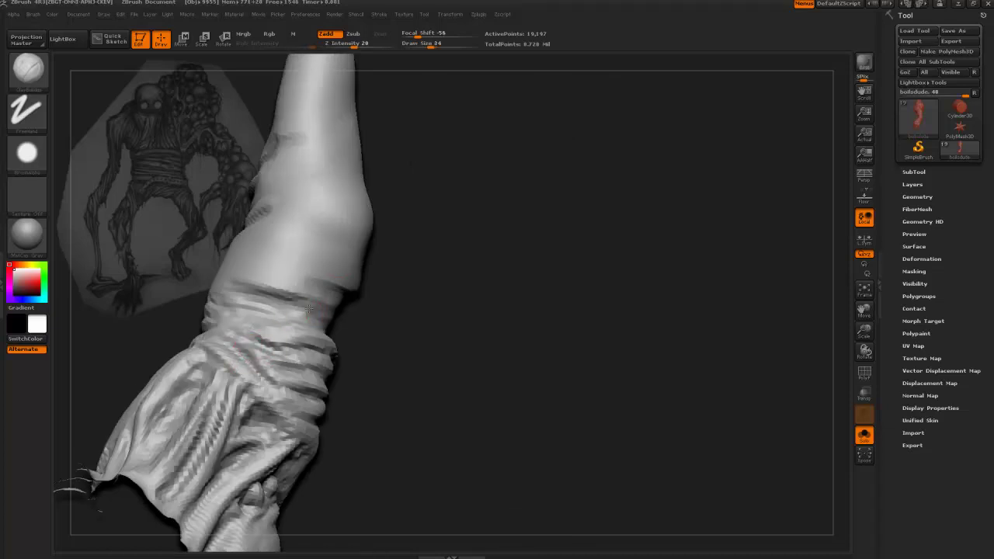
# Step: Sculpt diagonal strands across the smooth segment between the two finger joints, using draw sizes 34 and 24
pyautogui.moveTo(313, 318); pyautogui.dragTo(281, 245)
pyautogui.moveTo(401, 303); pyautogui.dragTo(371, 306)
pyautogui.moveTo(286, 275)
pyautogui.mouseDown()
pyautogui.moveTo(246, 234)
pyautogui.moveTo(282, 276)
pyautogui.mouseUp()
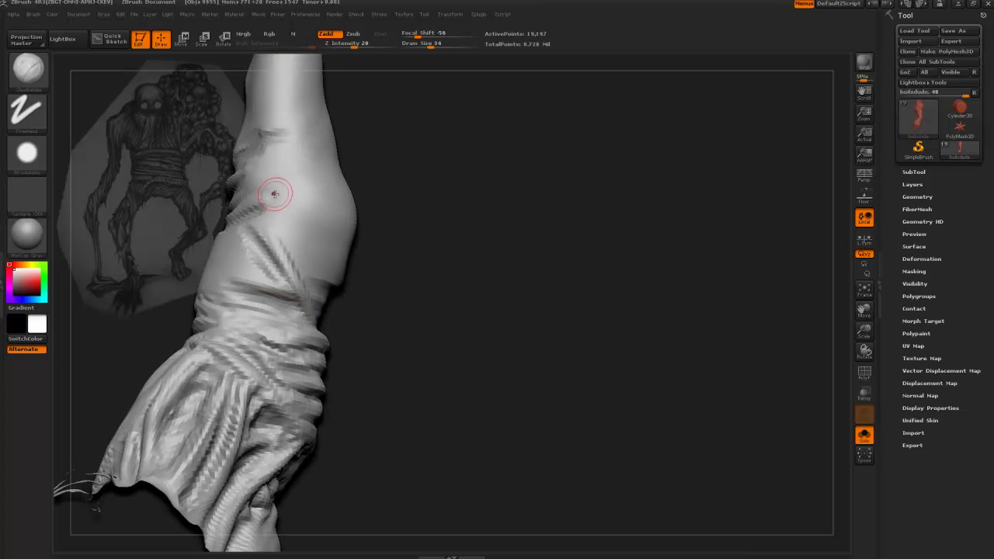
pyautogui.moveTo(166, 248); pyautogui.dragTo(344, 315)
pyautogui.moveTo(335, 281)
pyautogui.mouseDown()
pyautogui.moveTo(380, 302)
pyautogui.moveTo(346, 273)
pyautogui.mouseUp()
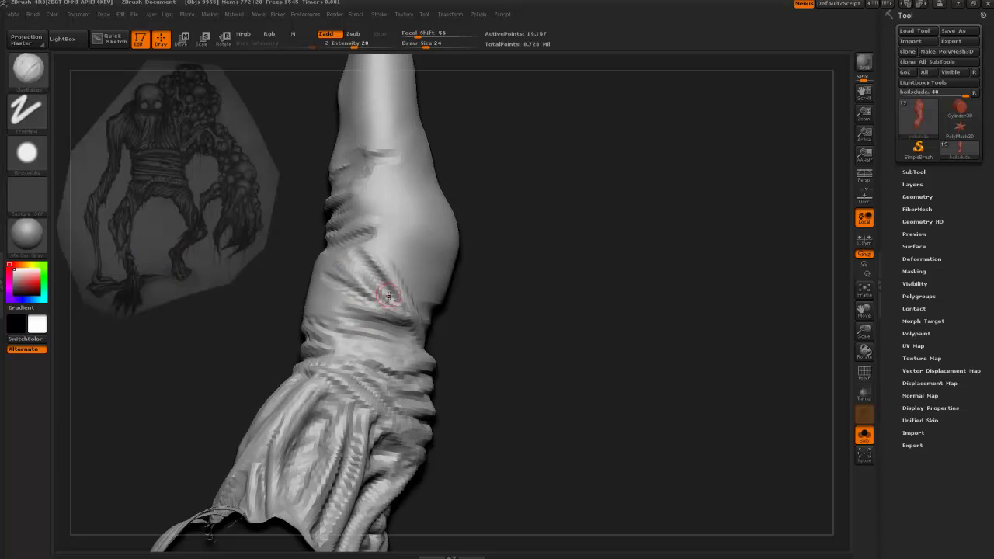
# Step: Extend the diagonal strands around the segment's back to tie into the lower knuckle's folds at draw size 24
pyautogui.moveTo(392, 295)
pyautogui.mouseDown()
pyautogui.moveTo(352, 259)
pyautogui.moveTo(377, 281)
pyautogui.moveTo(367, 257)
pyautogui.mouseUp()
pyautogui.moveTo(287, 236); pyautogui.dragTo(254, 215)
pyautogui.moveTo(412, 300)
pyautogui.mouseDown()
pyautogui.moveTo(387, 263)
pyautogui.moveTo(439, 288)
pyautogui.moveTo(284, 220)
pyautogui.mouseUp()
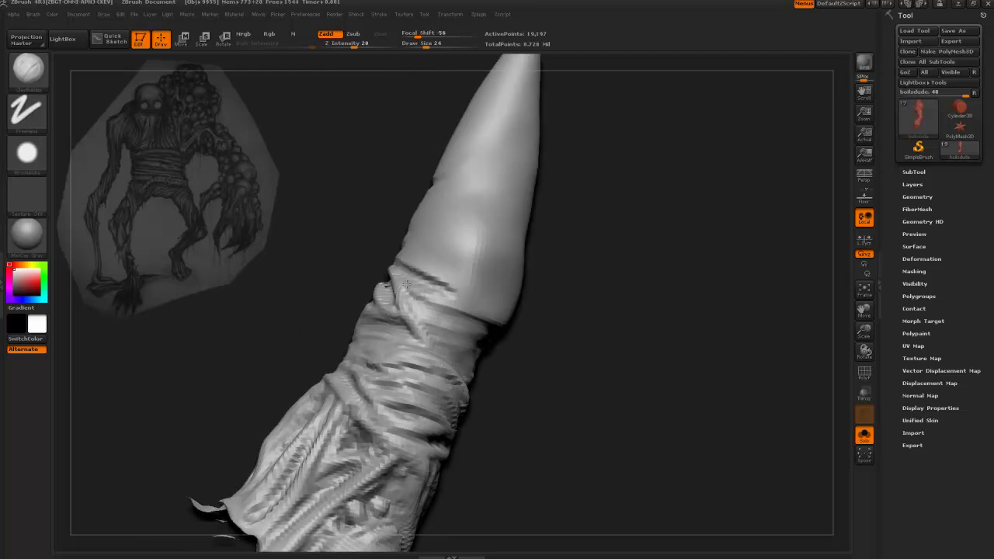
pyautogui.moveTo(291, 272); pyautogui.dragTo(395, 328)
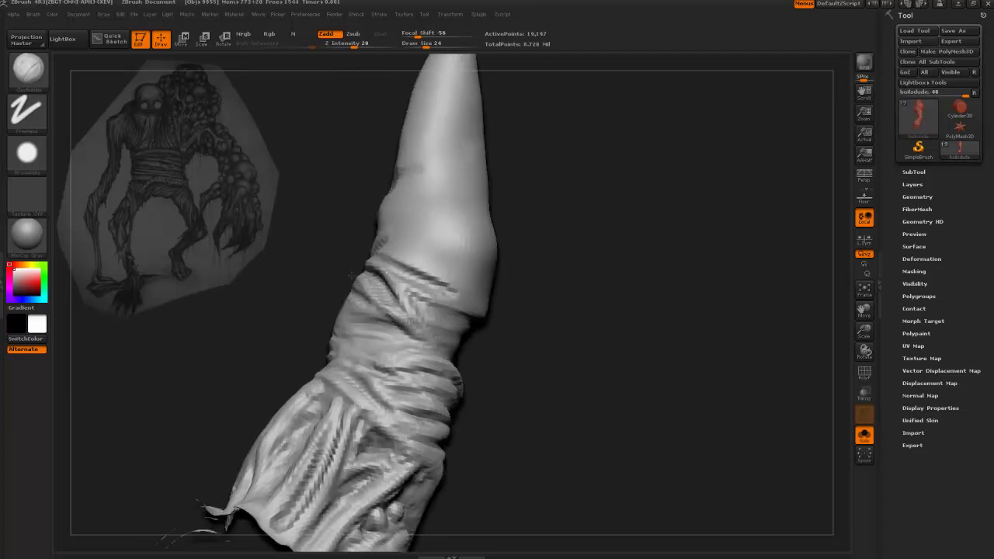
pyautogui.moveTo(333, 277)
pyautogui.mouseDown()
pyautogui.moveTo(357, 326)
pyautogui.moveTo(344, 313)
pyautogui.moveTo(402, 337)
pyautogui.moveTo(333, 341)
pyautogui.moveTo(385, 330)
pyautogui.moveTo(320, 319)
pyautogui.moveTo(371, 331)
pyautogui.mouseUp()
pyautogui.moveTo(250, 312); pyautogui.dragTo(322, 322)
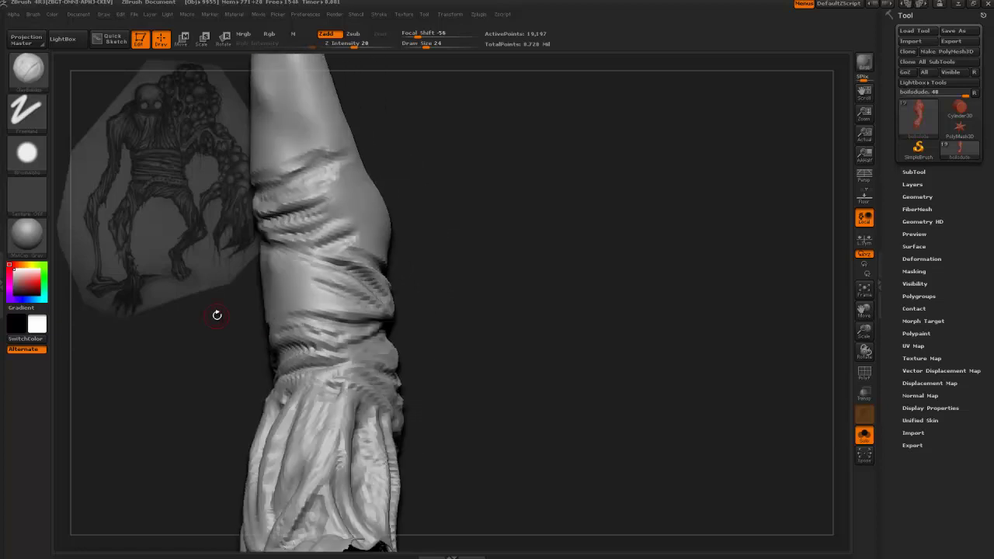
# Step: Sculpt connecting folds on the opposite side of the segment between the joints, using draw sizes 24 and 34
pyautogui.moveTo(247, 314)
pyautogui.mouseDown()
pyautogui.moveTo(362, 339)
pyautogui.moveTo(377, 323)
pyautogui.moveTo(336, 327)
pyautogui.moveTo(379, 319)
pyautogui.mouseUp()
pyautogui.moveTo(329, 295); pyautogui.dragTo(379, 314)
pyautogui.moveTo(267, 306)
pyautogui.mouseDown()
pyautogui.moveTo(309, 315)
pyautogui.moveTo(342, 303)
pyautogui.moveTo(336, 287)
pyautogui.moveTo(294, 285)
pyautogui.mouseUp()
pyautogui.moveTo(204, 313); pyautogui.dragTo(222, 314)
pyautogui.press(']')
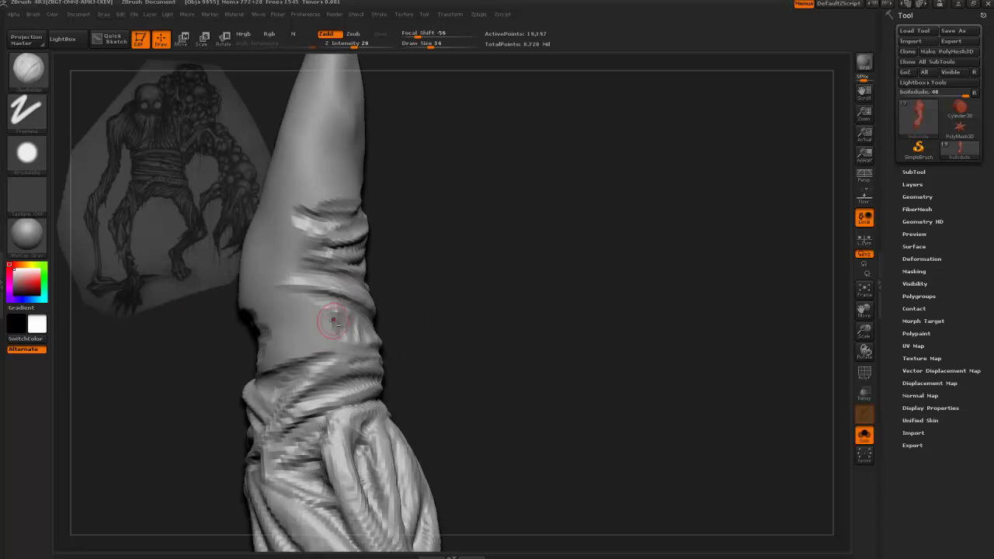
pyautogui.moveTo(331, 309)
pyautogui.mouseDown()
pyautogui.moveTo(322, 335)
pyautogui.moveTo(290, 326)
pyautogui.moveTo(276, 345)
pyautogui.mouseUp()
pyautogui.moveTo(205, 340)
pyautogui.mouseDown()
pyautogui.moveTo(235, 339)
pyautogui.moveTo(278, 315)
pyautogui.moveTo(259, 372)
pyautogui.moveTo(294, 358)
pyautogui.moveTo(265, 391)
pyautogui.moveTo(301, 370)
pyautogui.moveTo(198, 339)
pyautogui.moveTo(212, 341)
pyautogui.mouseUp()
pyautogui.press('[')
pyautogui.moveTo(311, 397); pyautogui.dragTo(335, 373)
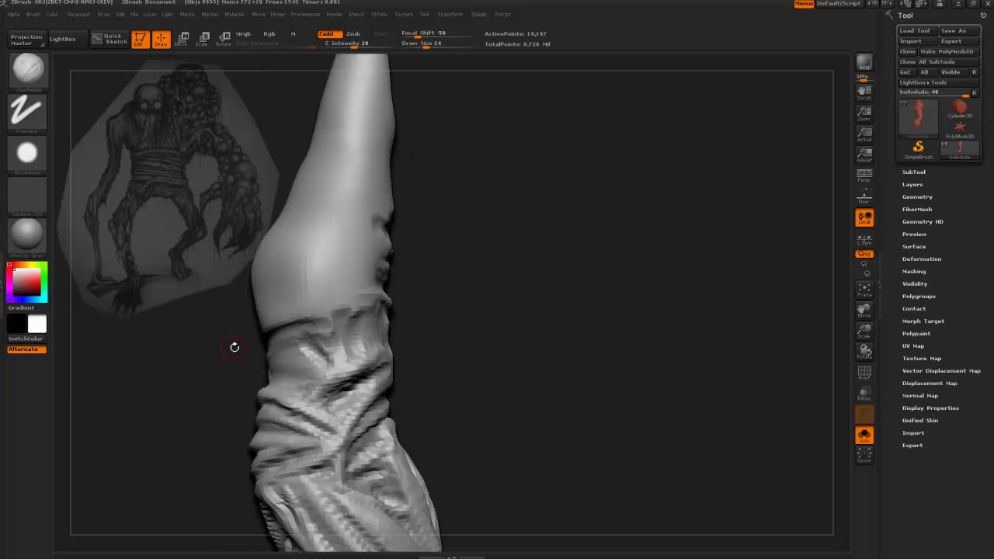
# Step: Fill the bare back of the segment between the joints with overlapping folds, using draw sizes 34 and 24
pyautogui.moveTo(232, 344)
pyautogui.mouseDown()
pyautogui.moveTo(333, 365)
pyautogui.moveTo(175, 334)
pyautogui.moveTo(140, 124)
pyautogui.moveTo(190, 253)
pyautogui.mouseUp()
pyautogui.moveTo(398, 329)
pyautogui.keyDown('alt'); pyautogui.mouseDown()
pyautogui.moveTo(322, 262)
pyautogui.moveTo(339, 234)
pyautogui.moveTo(435, 376)
pyautogui.mouseUp(); pyautogui.keyUp('alt')
pyautogui.moveTo(269, 285)
pyautogui.mouseDown()
pyautogui.moveTo(285, 323)
pyautogui.moveTo(246, 399)
pyautogui.moveTo(344, 437)
pyautogui.moveTo(382, 473)
pyautogui.mouseUp()
pyautogui.keyDown('alt'); pyautogui.moveTo(280, 373); pyautogui.dragTo(282, 433); pyautogui.keyUp('alt')
pyautogui.moveTo(257, 344)
pyautogui.mouseDown()
pyautogui.moveTo(264, 337)
pyautogui.moveTo(230, 371)
pyautogui.moveTo(421, 345)
pyautogui.mouseUp()
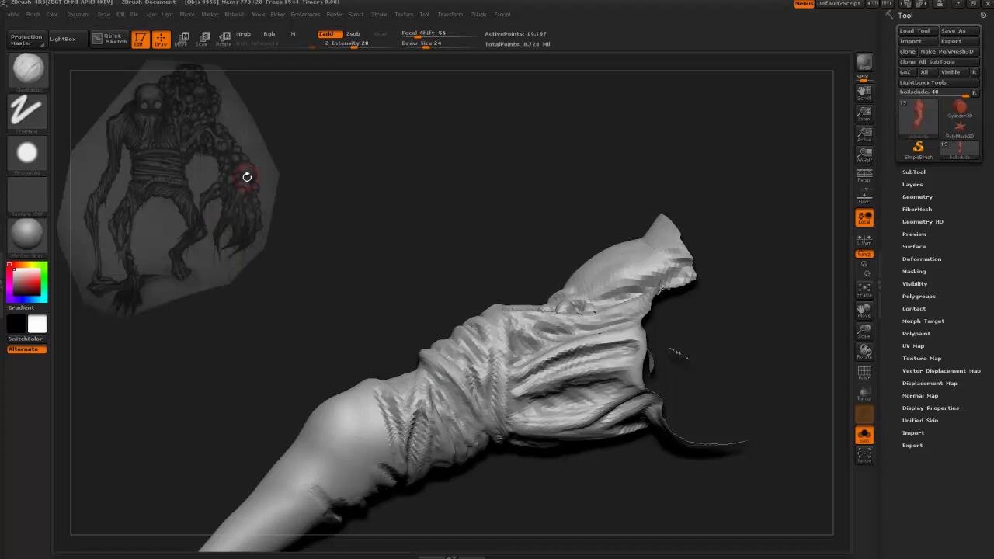
pyautogui.moveTo(324, 273)
pyautogui.mouseDown()
pyautogui.moveTo(416, 341)
pyautogui.moveTo(439, 348)
pyautogui.moveTo(443, 333)
pyautogui.mouseUp()
pyautogui.moveTo(431, 312); pyautogui.dragTo(435, 336, button='right')
pyautogui.press('[')
pyautogui.moveTo(433, 317); pyautogui.dragTo(414, 335)
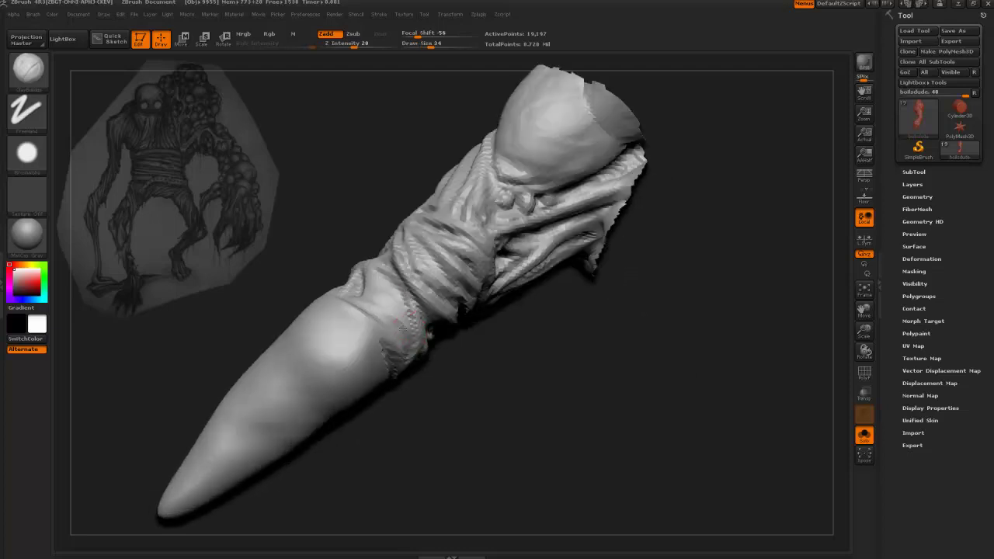
pyautogui.moveTo(373, 307); pyautogui.dragTo(410, 326)
pyautogui.press('[')
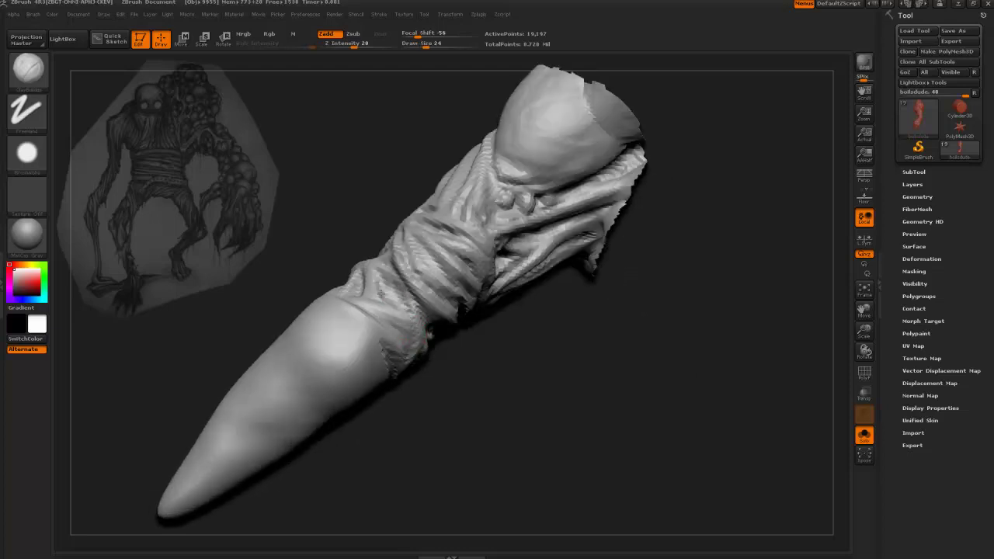
pyautogui.moveTo(351, 255); pyautogui.dragTo(370, 286)
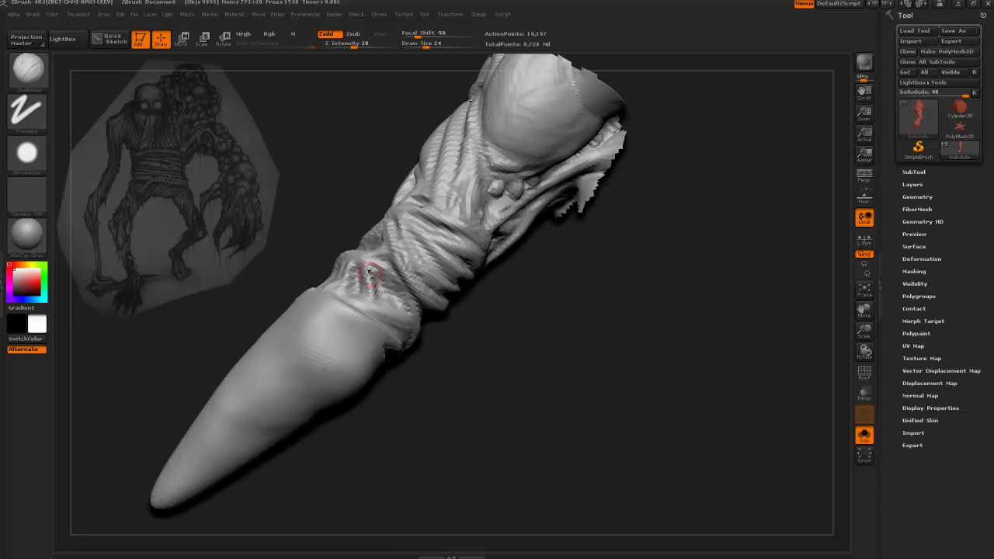
# Step: Build up ridges around the edge where the folded skin meets the smooth fingertip section, using draw sizes 24 and 34
pyautogui.moveTo(312, 248); pyautogui.dragTo(304, 289)
pyautogui.press(']')
pyautogui.moveTo(378, 309); pyautogui.dragTo(406, 330)
pyautogui.moveTo(358, 295); pyautogui.dragTo(411, 334)
pyautogui.moveTo(404, 404); pyautogui.dragTo(418, 444)
pyautogui.moveTo(380, 341)
pyautogui.mouseDown()
pyautogui.moveTo(418, 387)
pyautogui.moveTo(428, 365)
pyautogui.mouseUp()
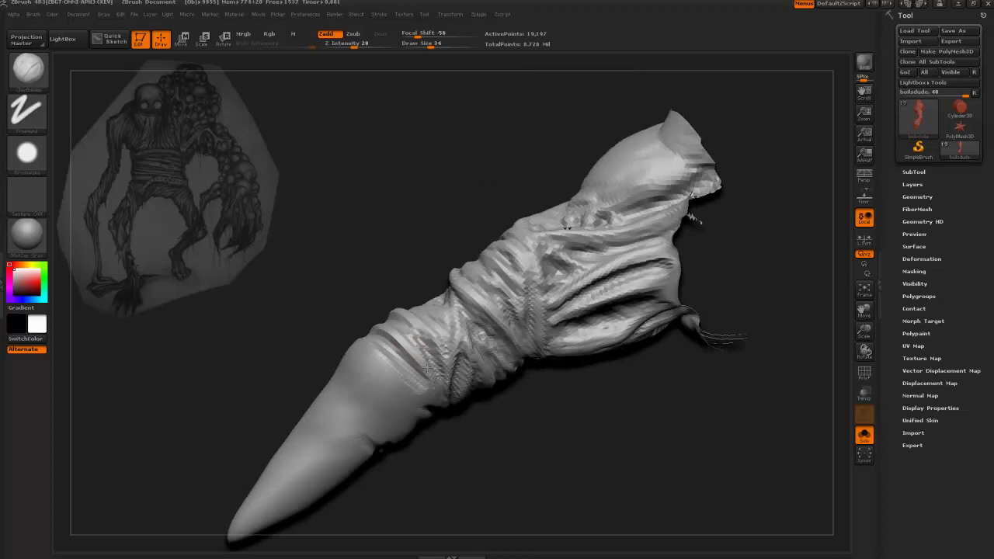
pyautogui.moveTo(323, 292); pyautogui.dragTo(392, 357)
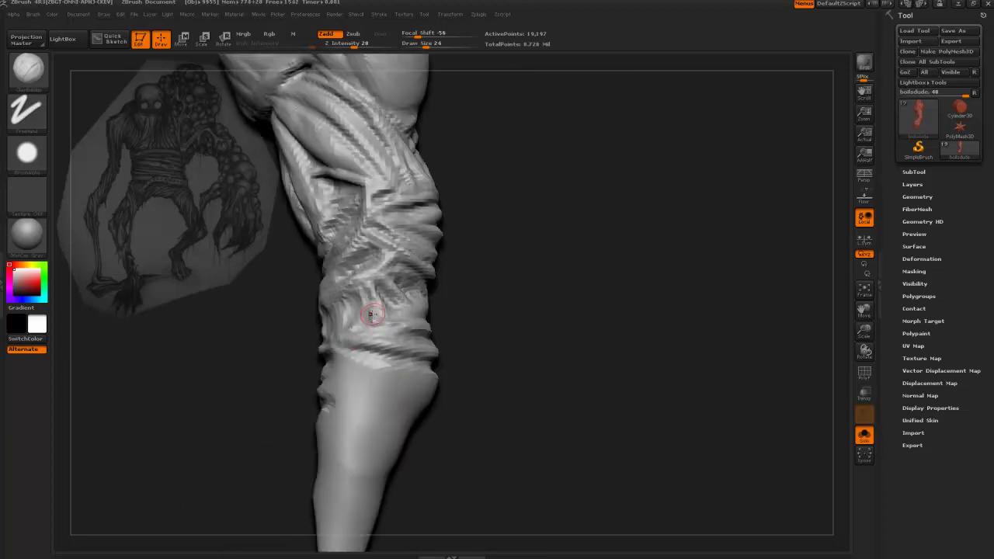
# Step: Weave crossing strands through the recess between the two joints on the finger's side at draw size 24
pyautogui.moveTo(306, 296); pyautogui.dragTo(353, 322)
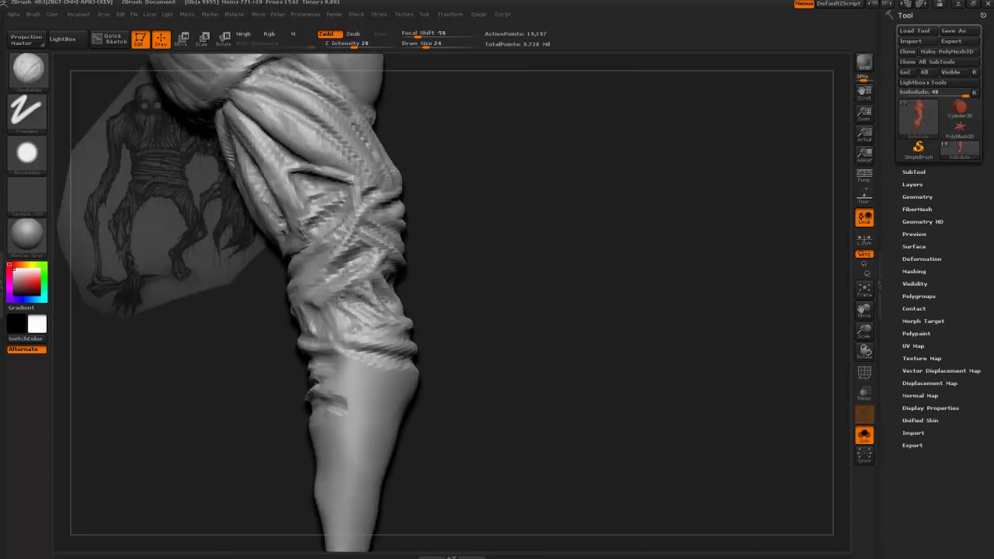
pyautogui.moveTo(275, 364); pyautogui.dragTo(368, 312)
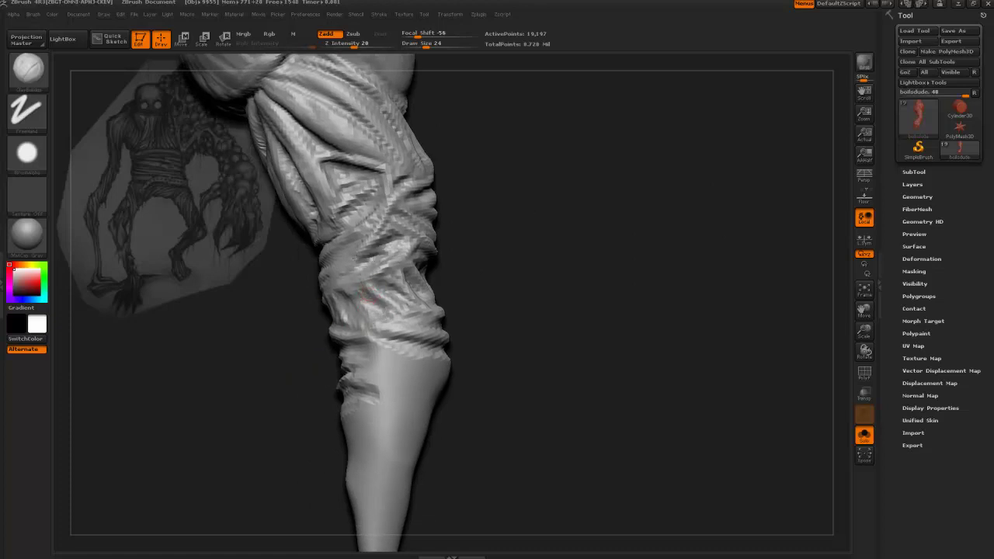
pyautogui.moveTo(389, 243); pyautogui.dragTo(373, 245)
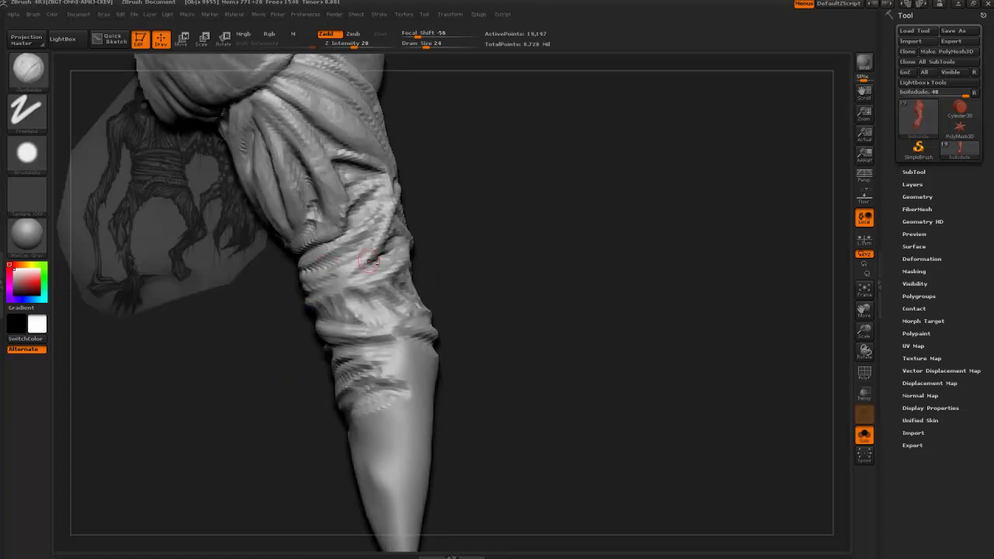
pyautogui.moveTo(309, 314)
pyautogui.mouseDown()
pyautogui.moveTo(375, 320)
pyautogui.moveTo(366, 316)
pyautogui.mouseUp()
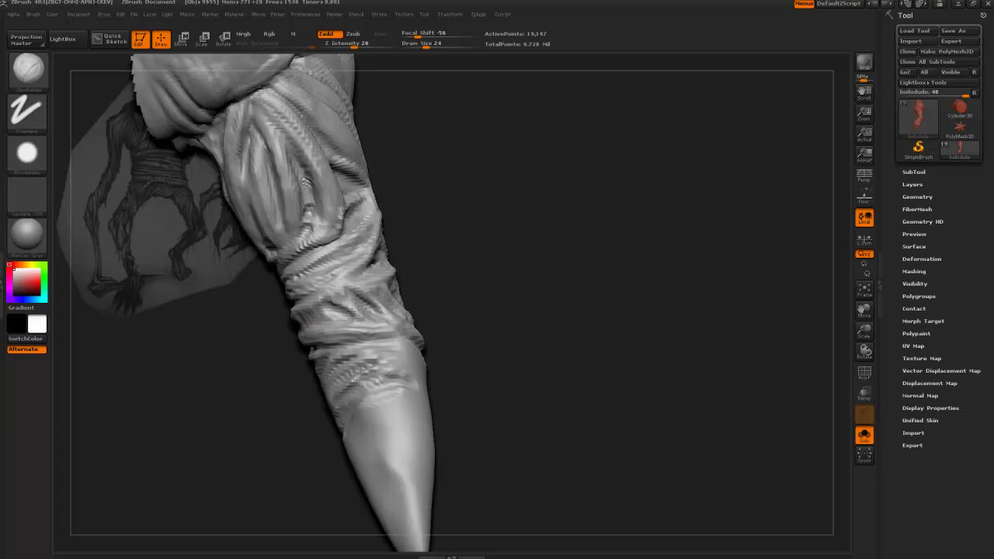
pyautogui.keyDown('alt'); pyautogui.moveTo(300, 394); pyautogui.dragTo(285, 172); pyautogui.keyUp('alt')
pyautogui.moveTo(303, 337)
pyautogui.mouseDown()
pyautogui.moveTo(275, 357)
pyautogui.moveTo(295, 336)
pyautogui.mouseUp()
pyautogui.moveTo(295, 337)
pyautogui.keyDown('alt'); pyautogui.mouseDown()
pyautogui.moveTo(349, 444)
pyautogui.moveTo(350, 281)
pyautogui.moveTo(341, 291)
pyautogui.moveTo(366, 307)
pyautogui.moveTo(354, 331)
pyautogui.mouseUp(); pyautogui.keyUp('alt')
pyautogui.moveTo(289, 416)
pyautogui.mouseDown()
pyautogui.moveTo(264, 334)
pyautogui.moveTo(219, 306)
pyautogui.moveTo(324, 328)
pyautogui.moveTo(331, 274)
pyautogui.mouseUp()
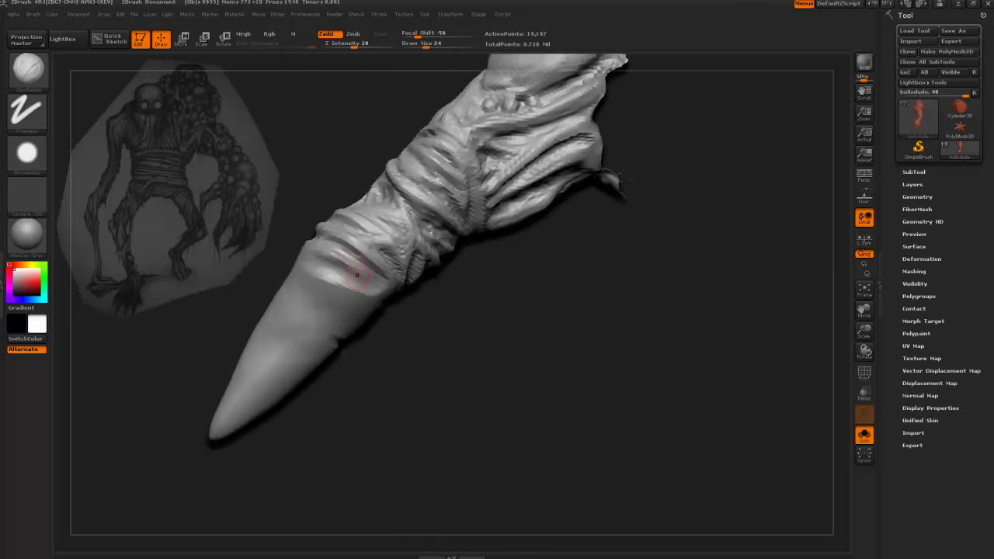
# Step: Add layered wrinkles over the back of the joint nearest the fingertip at draw size 24
pyautogui.moveTo(298, 246); pyautogui.dragTo(308, 271)
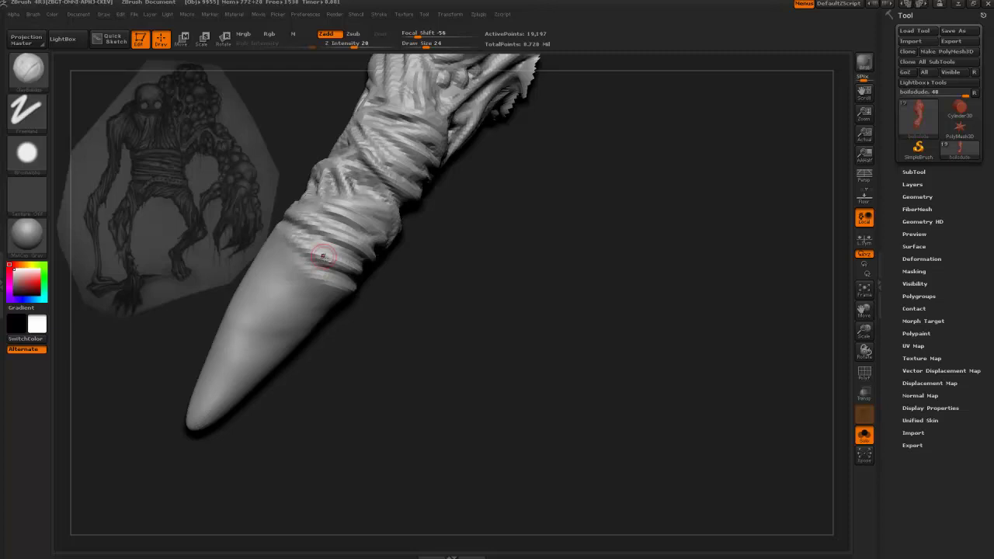
pyautogui.moveTo(285, 230); pyautogui.dragTo(338, 271)
pyautogui.moveTo(353, 304); pyautogui.dragTo(335, 293)
pyautogui.moveTo(278, 229); pyautogui.dragTo(326, 267)
pyautogui.moveTo(347, 302)
pyautogui.mouseDown()
pyautogui.moveTo(325, 299)
pyautogui.moveTo(340, 288)
pyautogui.mouseUp()
pyautogui.moveTo(252, 256); pyautogui.dragTo(234, 249)
pyautogui.moveTo(278, 292); pyautogui.dragTo(319, 308)
pyautogui.moveTo(275, 304)
pyautogui.mouseDown()
pyautogui.moveTo(305, 326)
pyautogui.moveTo(270, 310)
pyautogui.mouseUp()
# Step: Sculpt strands from the last joint's side folds toward the fingertip at draw size 34
pyautogui.moveTo(261, 308)
pyautogui.keyDown('alt'); pyautogui.mouseDown()
pyautogui.moveTo(225, 316)
pyautogui.moveTo(200, 296)
pyautogui.moveTo(238, 286)
pyautogui.moveTo(263, 317)
pyautogui.moveTo(337, 269)
pyautogui.moveTo(377, 311)
pyautogui.mouseUp(); pyautogui.keyUp('alt')
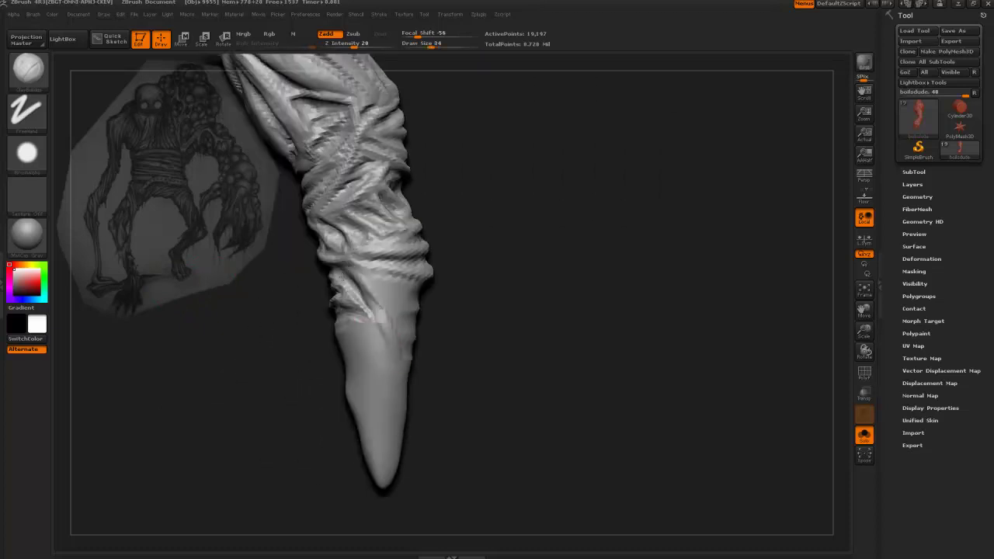
pyautogui.moveTo(311, 305)
pyautogui.mouseDown()
pyautogui.moveTo(353, 301)
pyautogui.moveTo(377, 327)
pyautogui.mouseUp()
pyautogui.moveTo(346, 295); pyautogui.dragTo(382, 340)
pyautogui.moveTo(285, 320); pyautogui.dragTo(322, 317)
pyautogui.moveTo(365, 359)
pyautogui.mouseDown()
pyautogui.moveTo(334, 312)
pyautogui.moveTo(365, 341)
pyautogui.mouseUp()
pyautogui.moveTo(325, 315); pyautogui.dragTo(359, 356)
pyautogui.moveTo(281, 332); pyautogui.dragTo(321, 329)
pyautogui.moveTo(348, 343)
pyautogui.mouseDown()
pyautogui.moveTo(329, 356)
pyautogui.moveTo(332, 367)
pyautogui.mouseUp()
pyautogui.moveTo(273, 331); pyautogui.dragTo(316, 334)
pyautogui.moveTo(371, 350); pyautogui.dragTo(323, 330)
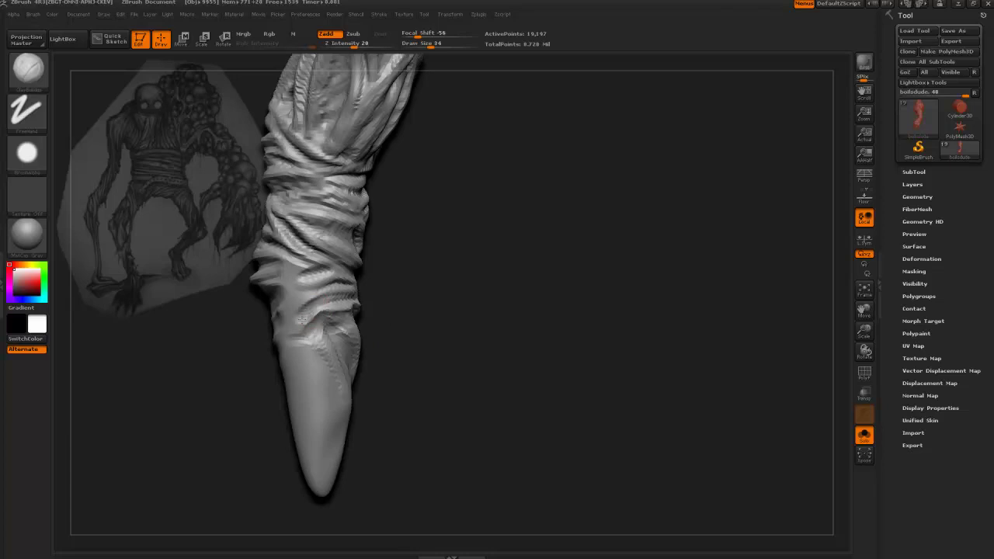
# Step: Wrap folds around the base of the smooth fingertip, using draw sizes 14 and 44
pyautogui.moveTo(254, 326); pyautogui.dragTo(287, 317)
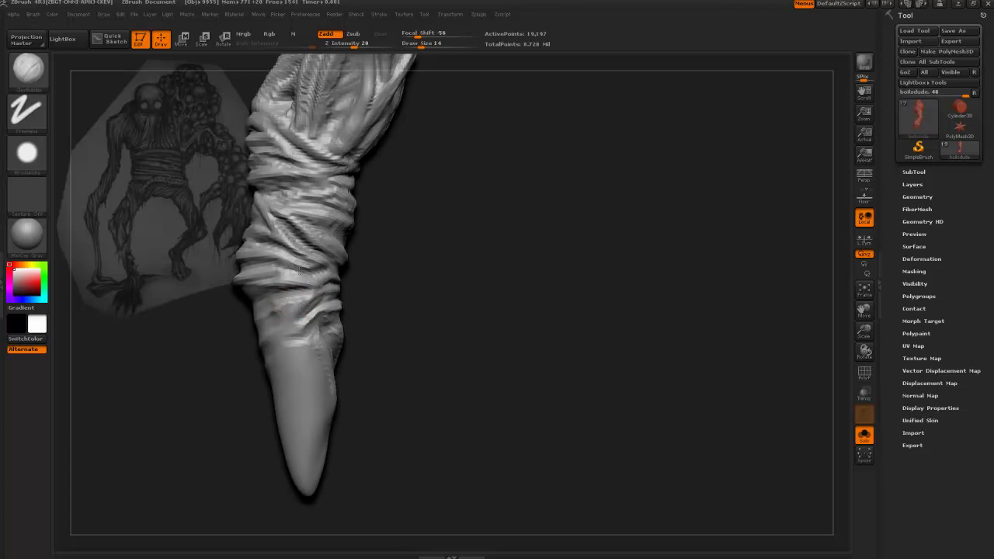
pyautogui.moveTo(210, 321)
pyautogui.mouseDown()
pyautogui.moveTo(228, 288)
pyautogui.moveTo(318, 286)
pyautogui.mouseUp()
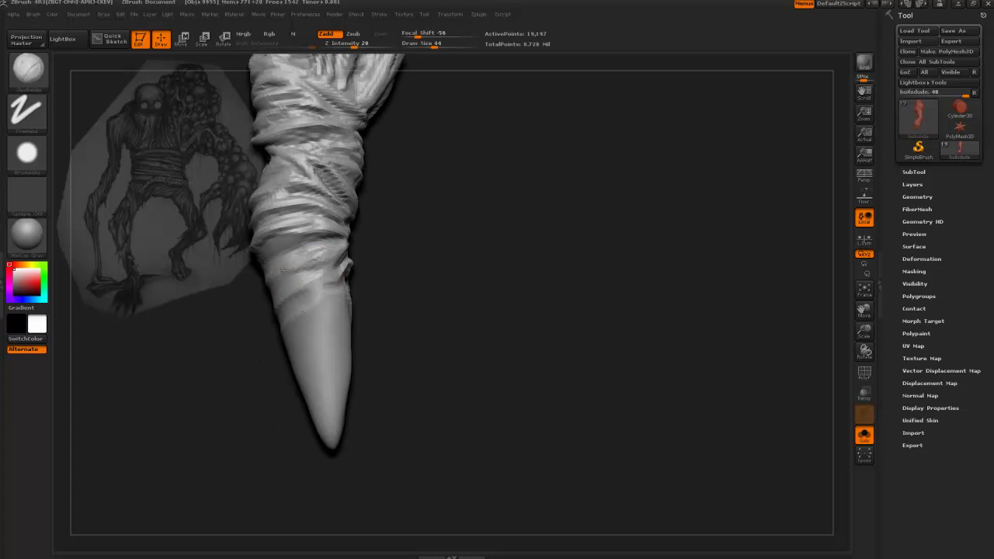
pyautogui.moveTo(233, 326); pyautogui.dragTo(271, 318)
pyautogui.press('[')
pyautogui.press('[')
pyautogui.press(']')
pyautogui.press(']')
pyautogui.press(']')
# Step: Pull long strands from the last joint down along the smooth fingertip, enlarging the draw size to 54
pyautogui.moveTo(304, 274); pyautogui.dragTo(305, 353)
pyautogui.moveTo(360, 303); pyautogui.dragTo(326, 307)
pyautogui.moveTo(317, 270)
pyautogui.mouseDown()
pyautogui.moveTo(316, 357)
pyautogui.moveTo(335, 339)
pyautogui.mouseUp()
pyautogui.moveTo(334, 295)
pyautogui.mouseDown()
pyautogui.moveTo(332, 372)
pyautogui.moveTo(358, 356)
pyautogui.mouseUp()
pyautogui.press(']')
pyautogui.press(']')
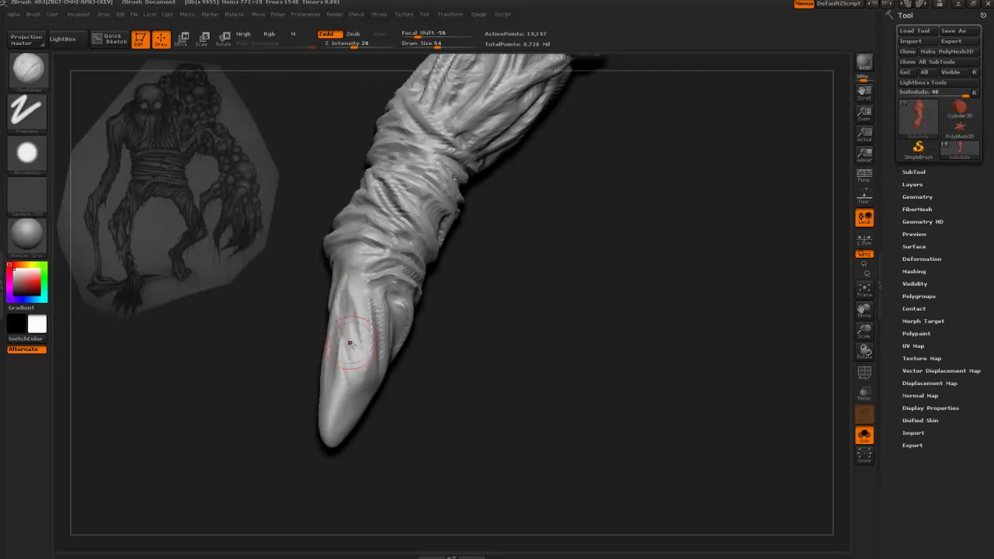
# Step: Run broad lengthwise ridges along the fingertip toward its point
pyautogui.moveTo(313, 280)
pyautogui.mouseDown()
pyautogui.moveTo(375, 406)
pyautogui.moveTo(357, 365)
pyautogui.mouseUp()
pyautogui.moveTo(324, 327); pyautogui.dragTo(312, 347)
pyautogui.moveTo(315, 267); pyautogui.dragTo(304, 326)
pyautogui.moveTo(376, 372); pyautogui.dragTo(334, 353)
pyautogui.moveTo(292, 303); pyautogui.dragTo(305, 349)
pyautogui.moveTo(281, 280); pyautogui.dragTo(289, 333)
pyautogui.moveTo(254, 300); pyautogui.dragTo(247, 308)
pyautogui.moveTo(247, 389); pyautogui.dragTo(265, 358)
pyautogui.moveTo(313, 283)
pyautogui.mouseDown()
pyautogui.moveTo(324, 320)
pyautogui.moveTo(257, 303)
pyautogui.mouseUp()
# Step: Cover the remaining sides of the fingertip with ridges that taper into the point
pyautogui.moveTo(252, 389); pyautogui.dragTo(291, 372)
pyautogui.moveTo(346, 386)
pyautogui.mouseDown()
pyautogui.moveTo(337, 434)
pyautogui.moveTo(365, 334)
pyautogui.moveTo(375, 339)
pyautogui.mouseUp()
pyautogui.moveTo(416, 370)
pyautogui.mouseDown()
pyautogui.moveTo(365, 356)
pyautogui.moveTo(365, 317)
pyautogui.mouseUp()
pyautogui.moveTo(433, 334); pyautogui.dragTo(346, 328)
pyautogui.moveTo(428, 373)
pyautogui.mouseDown()
pyautogui.moveTo(428, 339)
pyautogui.moveTo(365, 339)
pyautogui.mouseUp()
pyautogui.moveTo(355, 377)
pyautogui.mouseDown()
pyautogui.moveTo(389, 344)
pyautogui.moveTo(348, 357)
pyautogui.moveTo(393, 357)
pyautogui.mouseUp()
pyautogui.moveTo(309, 347)
pyautogui.mouseDown()
pyautogui.moveTo(357, 339)
pyautogui.moveTo(365, 351)
pyautogui.mouseUp()
pyautogui.moveTo(323, 316); pyautogui.dragTo(391, 403)
pyautogui.moveTo(344, 350); pyautogui.dragTo(371, 363)
pyautogui.moveTo(381, 419); pyautogui.dragTo(386, 397)
# Step: Smooth part of the fingertip and refine its ridges with the draw size reduced to 24
pyautogui.keyDown('shift'); pyautogui.moveTo(357, 366); pyautogui.dragTo(376, 367); pyautogui.keyUp('shift')
pyautogui.press('[')
pyautogui.press('[')
pyautogui.moveTo(394, 345)
pyautogui.mouseDown()
pyautogui.moveTo(370, 333)
pyautogui.moveTo(376, 341)
pyautogui.mouseUp()
pyautogui.moveTo(351, 382)
pyautogui.mouseDown()
pyautogui.moveTo(386, 374)
pyautogui.moveTo(361, 339)
pyautogui.mouseUp()
pyautogui.moveTo(382, 393)
pyautogui.mouseDown()
pyautogui.moveTo(390, 361)
pyautogui.moveTo(386, 400)
pyautogui.mouseUp()
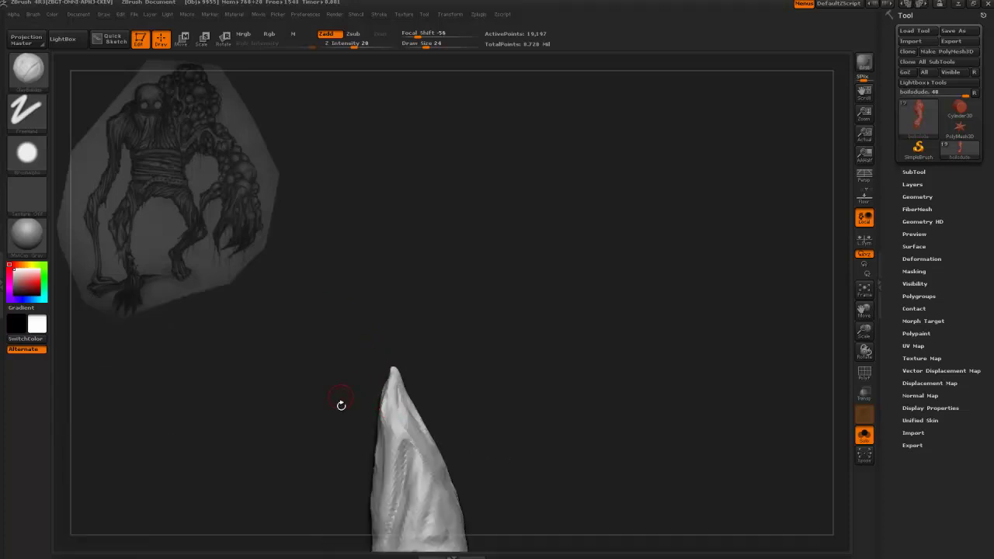
# Step: Sculpt finer strands along the fingertip's lower half, adjusting the draw size between strokes
pyautogui.keyDown('alt'); pyautogui.moveTo(340, 441); pyautogui.dragTo(319, 169); pyautogui.keyUp('alt')
pyautogui.moveTo(334, 367)
pyautogui.mouseDown()
pyautogui.moveTo(337, 319)
pyautogui.moveTo(310, 318)
pyautogui.mouseUp()
pyautogui.moveTo(311, 318)
pyautogui.keyDown('alt'); pyautogui.mouseDown()
pyautogui.moveTo(339, 409)
pyautogui.moveTo(322, 322)
pyautogui.moveTo(424, 443)
pyautogui.moveTo(448, 346)
pyautogui.mouseUp(); pyautogui.keyUp('alt')
pyautogui.press(']')
pyautogui.moveTo(375, 349); pyautogui.dragTo(351, 350)
pyautogui.press('[')
pyautogui.moveTo(419, 452)
pyautogui.mouseDown()
pyautogui.moveTo(432, 347)
pyautogui.moveTo(428, 371)
pyautogui.mouseUp()
pyautogui.moveTo(345, 346)
pyautogui.mouseDown()
pyautogui.moveTo(422, 388)
pyautogui.moveTo(419, 407)
pyautogui.moveTo(310, 360)
pyautogui.moveTo(281, 360)
pyautogui.mouseUp()
pyautogui.press(']')
# Step: Sculpt folds that link the fingertip ridges to the last joint's wrinkles at draw size 24
pyautogui.moveTo(490, 381); pyautogui.dragTo(444, 407)
pyautogui.moveTo(544, 383); pyautogui.dragTo(472, 399)
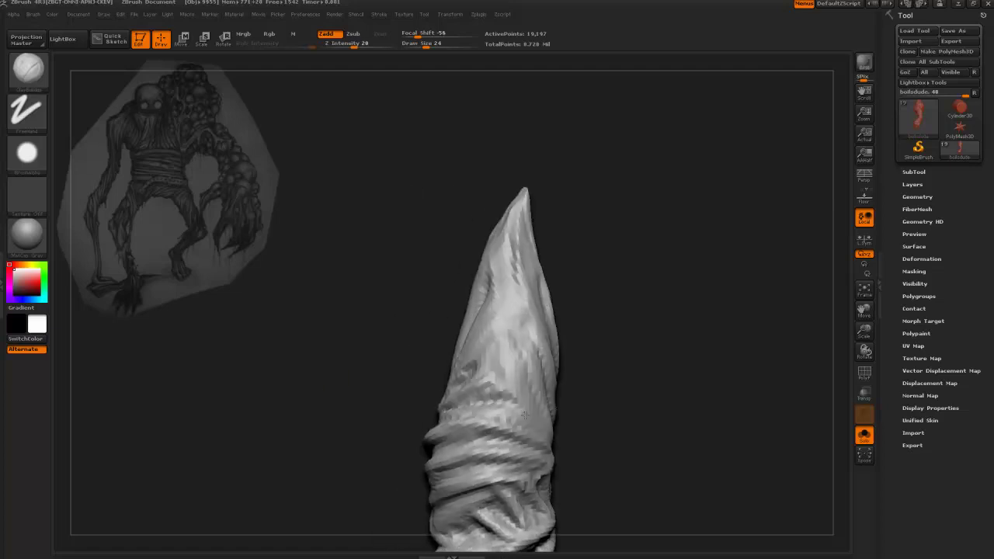
pyautogui.moveTo(579, 440); pyautogui.dragTo(547, 432)
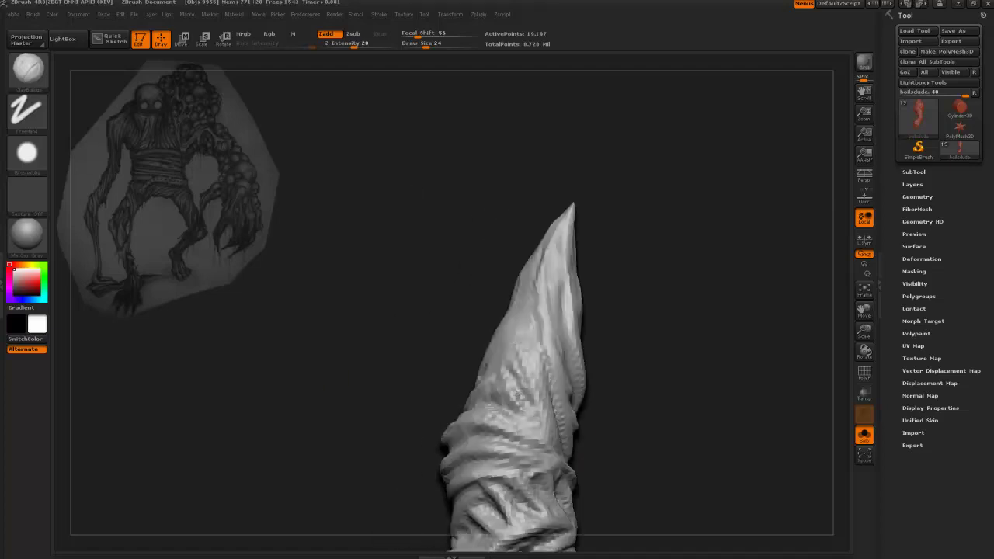
pyautogui.moveTo(508, 395); pyautogui.dragTo(480, 373)
pyautogui.moveTo(412, 371); pyautogui.dragTo(458, 373)
pyautogui.moveTo(512, 382)
pyautogui.mouseDown()
pyautogui.moveTo(495, 408)
pyautogui.moveTo(516, 368)
pyautogui.moveTo(474, 345)
pyautogui.moveTo(512, 365)
pyautogui.mouseUp()
pyautogui.moveTo(462, 307); pyautogui.dragTo(431, 334)
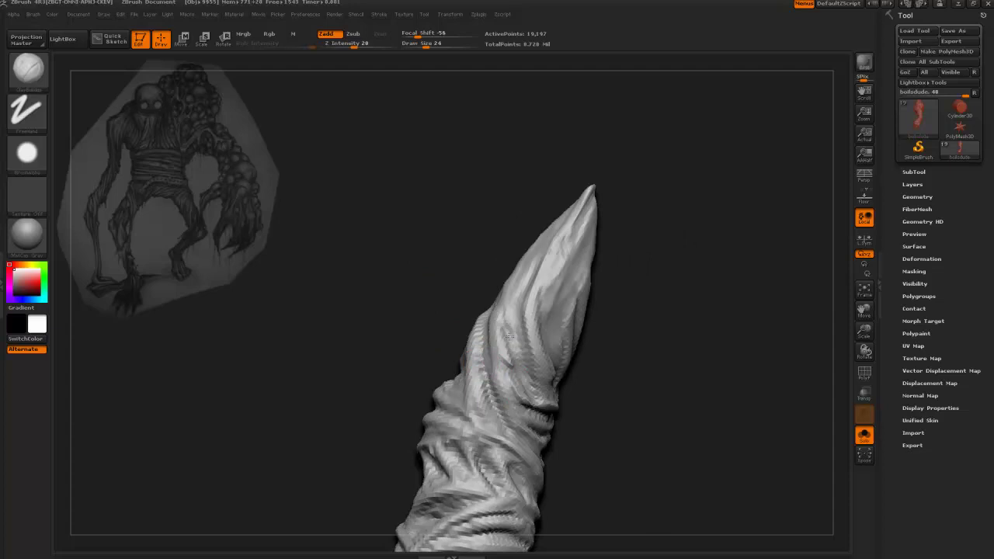
# Step: Deepen the creases around both joints and add fine wrinkles at the fingertip's base, using draw sizes 24 and 14
pyautogui.moveTo(442, 300)
pyautogui.mouseDown()
pyautogui.moveTo(404, 317)
pyautogui.moveTo(409, 310)
pyautogui.mouseUp()
pyautogui.moveTo(471, 362); pyautogui.dragTo(479, 392)
pyautogui.moveTo(410, 333)
pyautogui.mouseDown()
pyautogui.moveTo(357, 289)
pyautogui.moveTo(419, 334)
pyautogui.moveTo(384, 279)
pyautogui.moveTo(485, 401)
pyautogui.mouseUp()
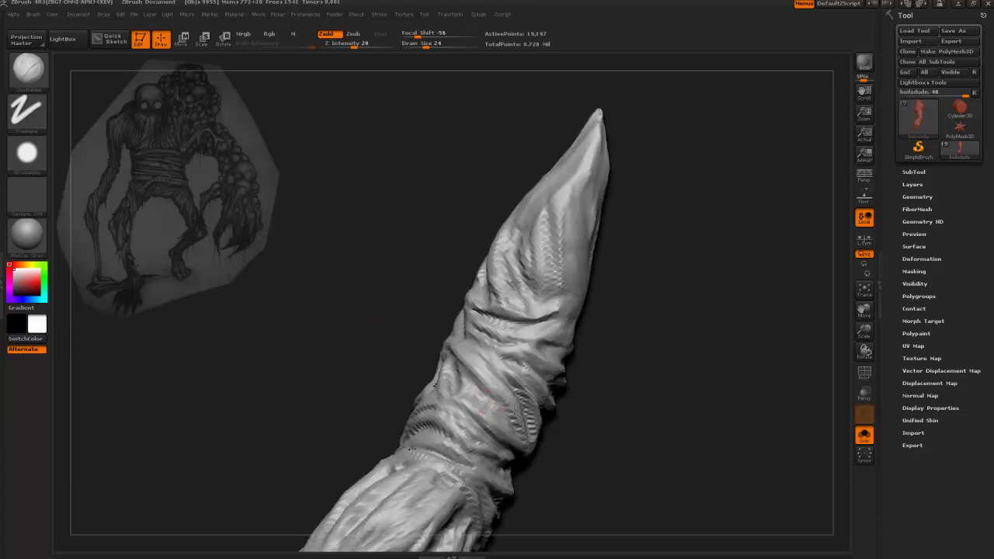
pyautogui.moveTo(443, 338); pyautogui.dragTo(472, 349)
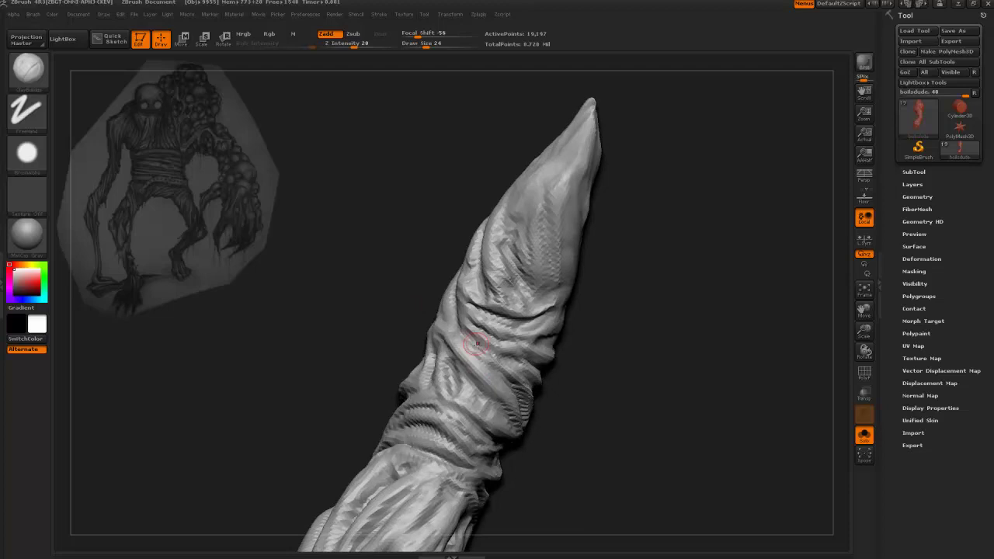
pyautogui.moveTo(400, 292)
pyautogui.mouseDown()
pyautogui.moveTo(461, 331)
pyautogui.moveTo(406, 256)
pyautogui.moveTo(439, 290)
pyautogui.mouseUp()
pyautogui.moveTo(342, 249)
pyautogui.mouseDown()
pyautogui.moveTo(326, 237)
pyautogui.moveTo(439, 306)
pyautogui.moveTo(377, 301)
pyautogui.mouseUp()
pyautogui.moveTo(455, 307); pyautogui.dragTo(375, 303)
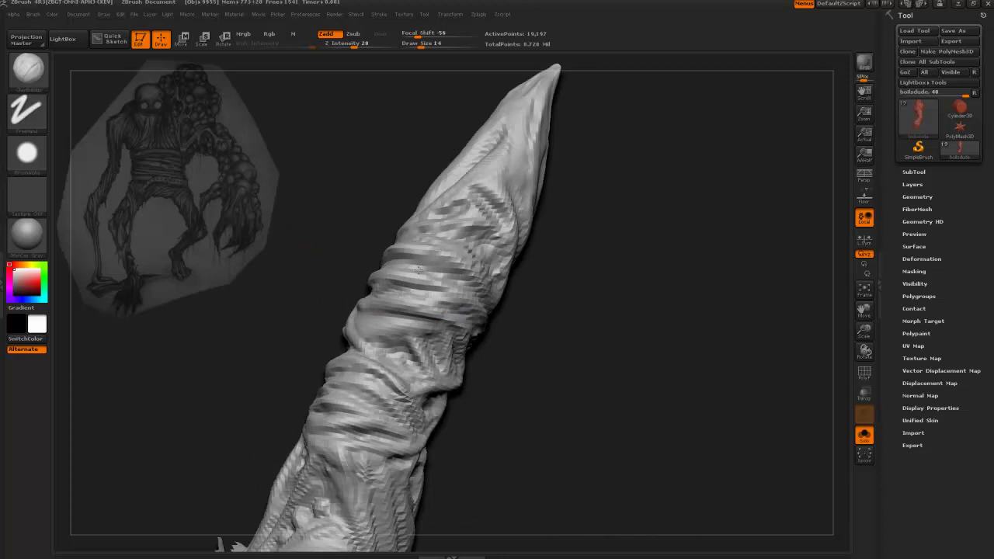
pyautogui.keyDown('alt'); pyautogui.moveTo(325, 268); pyautogui.dragTo(363, 252); pyautogui.keyUp('alt')
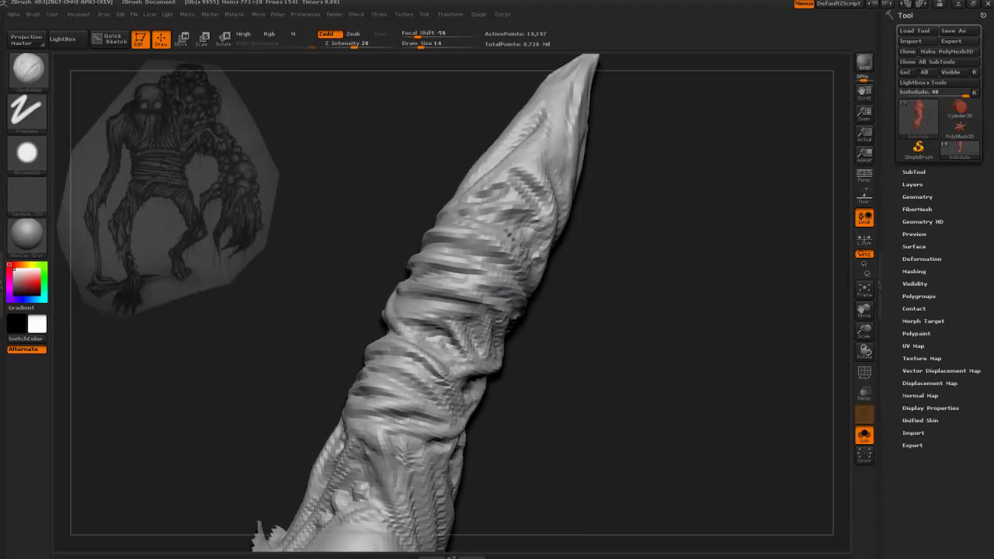
# Step: Reshape the finger's contour around the joints with the Move brush, adjusting the draw size to 64
pyautogui.keyDown('alt'); pyautogui.moveTo(308, 362); pyautogui.dragTo(295, 226); pyautogui.keyUp('alt')
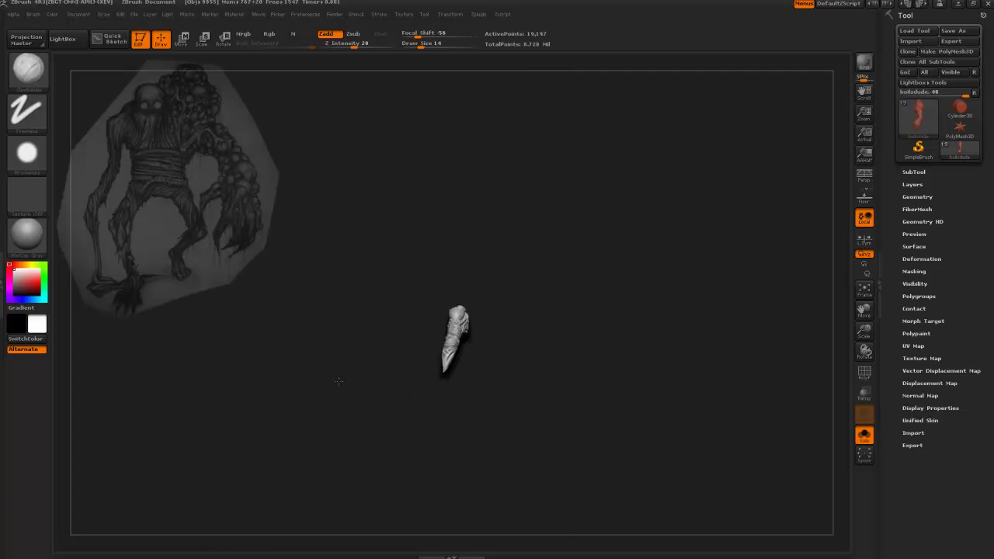
pyautogui.moveTo(319, 315)
pyautogui.keyDown('alt'); pyautogui.mouseDown()
pyautogui.moveTo(333, 361)
pyautogui.moveTo(367, 369)
pyautogui.moveTo(336, 292)
pyautogui.mouseUp(); pyautogui.keyUp('alt')
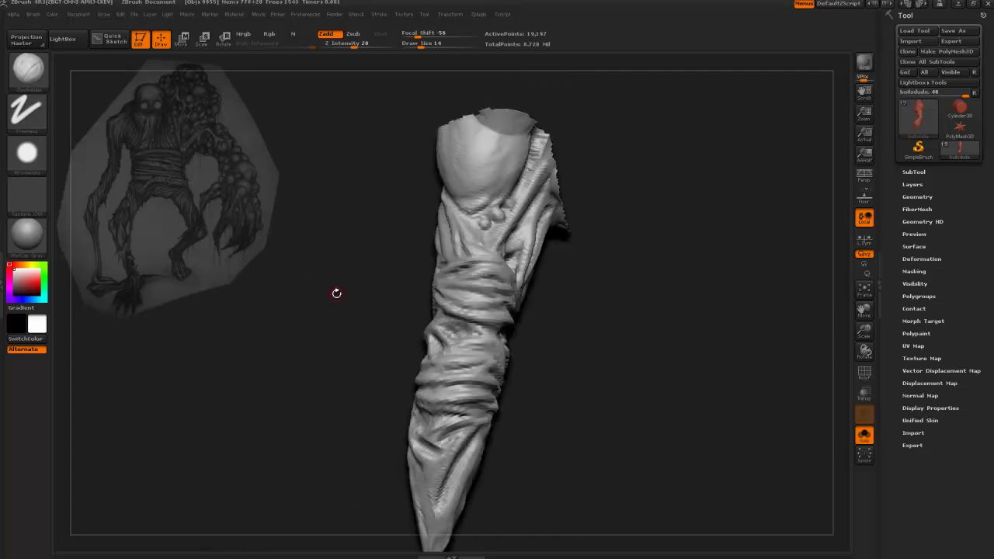
pyautogui.press('b')
pyautogui.press('m')
pyautogui.press('v')
pyautogui.moveTo(532, 432)
pyautogui.keyDown('alt'); pyautogui.mouseDown()
pyautogui.moveTo(542, 437)
pyautogui.moveTo(541, 402)
pyautogui.mouseUp(); pyautogui.keyUp('alt')
pyautogui.press(']')
pyautogui.press(']')
pyautogui.press(']')
pyautogui.press(']')
pyautogui.press(']')
pyautogui.press(']')
pyautogui.press(']')
pyautogui.moveTo(475, 391); pyautogui.dragTo(438, 396)
pyautogui.press('[')
pyautogui.press('[')
pyautogui.press('[')
pyautogui.press(']')
pyautogui.press(']')
pyautogui.moveTo(520, 338); pyautogui.dragTo(496, 309)
# Step: Lower the finger's subdivision level and mask the base so only the part below the upper knuckle stays editable
pyautogui.moveTo(395, 292)
pyautogui.mouseDown()
pyautogui.moveTo(475, 288)
pyautogui.moveTo(410, 284)
pyautogui.moveTo(373, 380)
pyautogui.moveTo(313, 424)
pyautogui.moveTo(303, 417)
pyautogui.mouseUp()
pyautogui.press('d')
pyautogui.press('d')
pyautogui.hotkey('shift', 'd')
pyautogui.keyDown('shift'); pyautogui.moveTo(315, 461); pyautogui.dragTo(646, 544); pyautogui.keyUp('shift')
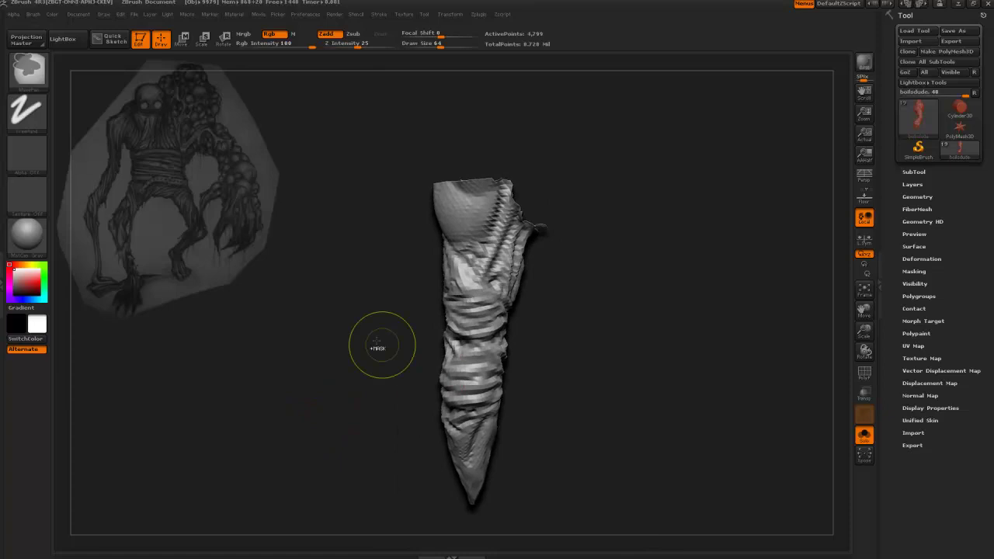
pyautogui.keyDown('ctrl'); pyautogui.moveTo(399, 314); pyautogui.dragTo(552, 540); pyautogui.keyUp('ctrl')
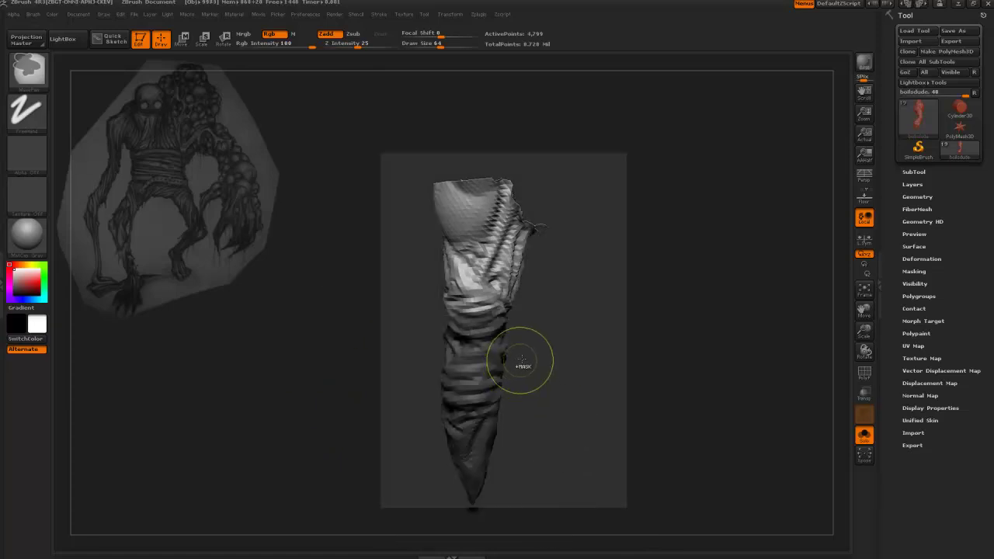
pyautogui.keyDown('ctrl'); pyautogui.click(572, 381); pyautogui.keyUp('ctrl')
# Step: Bend the unmasked part of the finger at the upper knuckle with a Transpose rotation, undoing the last rotation attempt
pyautogui.press('r')
pyautogui.moveTo(473, 329); pyautogui.dragTo(474, 482)
pyautogui.moveTo(553, 419); pyautogui.dragTo(667, 419)
pyautogui.moveTo(392, 482); pyautogui.dragTo(395, 482)
pyautogui.moveTo(457, 356); pyautogui.dragTo(435, 348)
pyautogui.moveTo(472, 399); pyautogui.dragTo(498, 400)
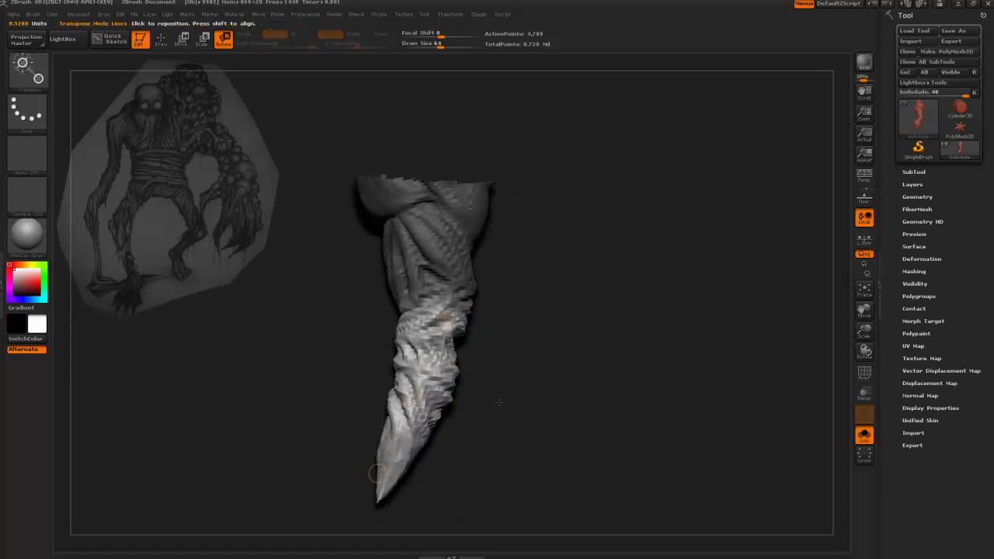
pyautogui.moveTo(378, 473); pyautogui.dragTo(352, 463)
pyautogui.hotkey('ctrl', 'z')
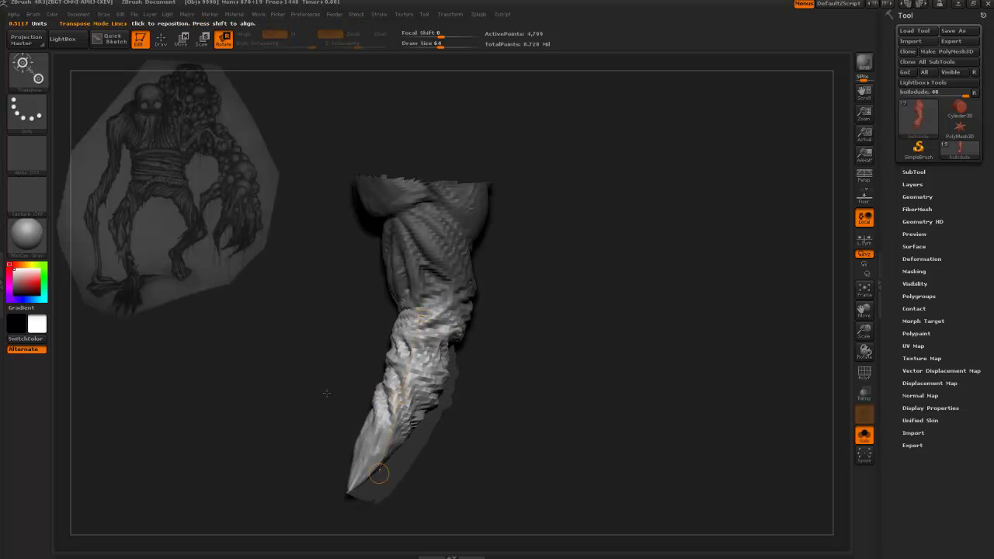
# Step: Extend the mask down to the last joint, rotate the fingertip inward, and clear the mask
pyautogui.moveTo(322, 251)
pyautogui.keyDown('ctrl'); pyautogui.mouseDown()
pyautogui.moveTo(492, 323)
pyautogui.moveTo(482, 376)
pyautogui.mouseUp(); pyautogui.keyUp('ctrl')
pyautogui.moveTo(519, 335)
pyautogui.keyDown('ctrl'); pyautogui.mouseDown()
pyautogui.moveTo(389, 403)
pyautogui.moveTo(362, 529)
pyautogui.moveTo(317, 517)
pyautogui.mouseUp(); pyautogui.keyUp('ctrl')
pyautogui.keyDown('ctrl'); pyautogui.click(511, 415); pyautogui.keyUp('ctrl')
pyautogui.keyDown('ctrl'); pyautogui.click(497, 413); pyautogui.keyUp('ctrl')
pyautogui.keyDown('ctrl'); pyautogui.click(442, 352); pyautogui.keyUp('ctrl')
pyautogui.moveTo(427, 395)
pyautogui.mouseDown()
pyautogui.moveTo(324, 462)
pyautogui.moveTo(316, 448)
pyautogui.mouseUp()
pyautogui.keyDown('ctrl'); pyautogui.moveTo(566, 397); pyautogui.dragTo(485, 375); pyautogui.keyUp('ctrl')
pyautogui.press('q')
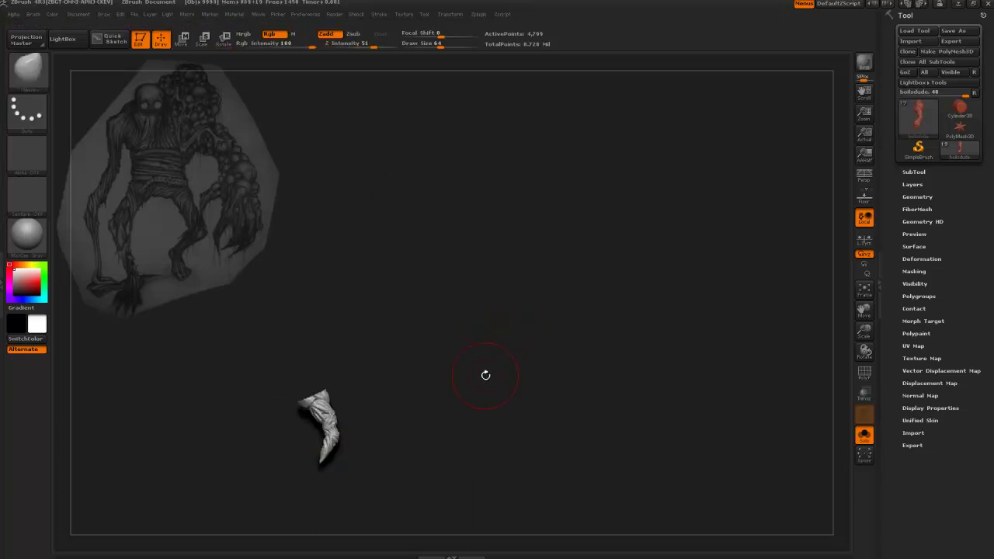
# Step: Correct the bent finger's outer contour at both knuckles with the Move brush
pyautogui.press('b')
pyautogui.press('b')
pyautogui.press('m')
pyautogui.press('v')
pyautogui.keyDown('alt'); pyautogui.moveTo(446, 365); pyautogui.dragTo(448, 434); pyautogui.keyUp('alt')
pyautogui.moveTo(466, 342)
pyautogui.keyDown('alt'); pyautogui.mouseDown()
pyautogui.moveTo(455, 381)
pyautogui.moveTo(383, 311)
pyautogui.moveTo(372, 325)
pyautogui.mouseUp(); pyautogui.keyUp('alt')
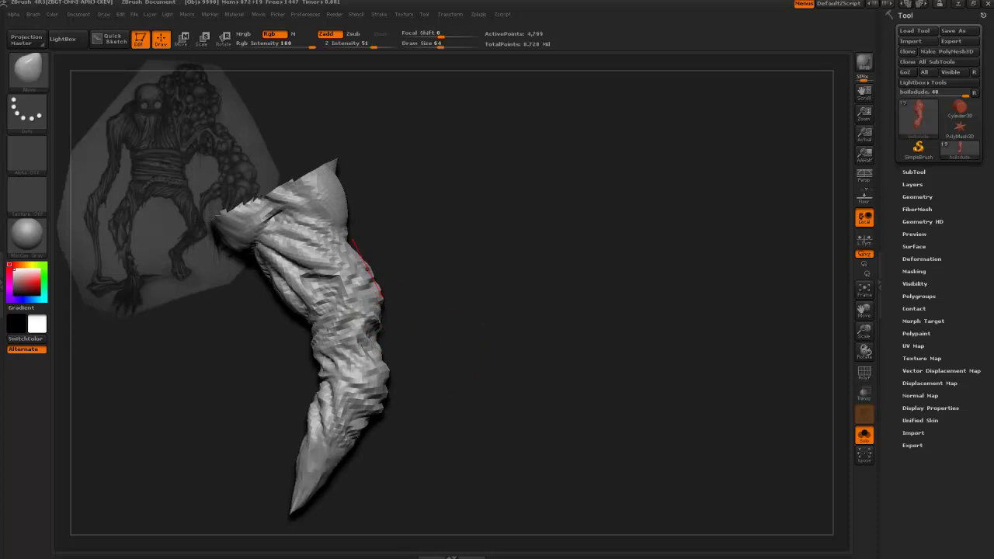
pyautogui.moveTo(364, 264)
pyautogui.mouseDown()
pyautogui.moveTo(358, 271)
pyautogui.moveTo(349, 252)
pyautogui.moveTo(353, 259)
pyautogui.mouseUp()
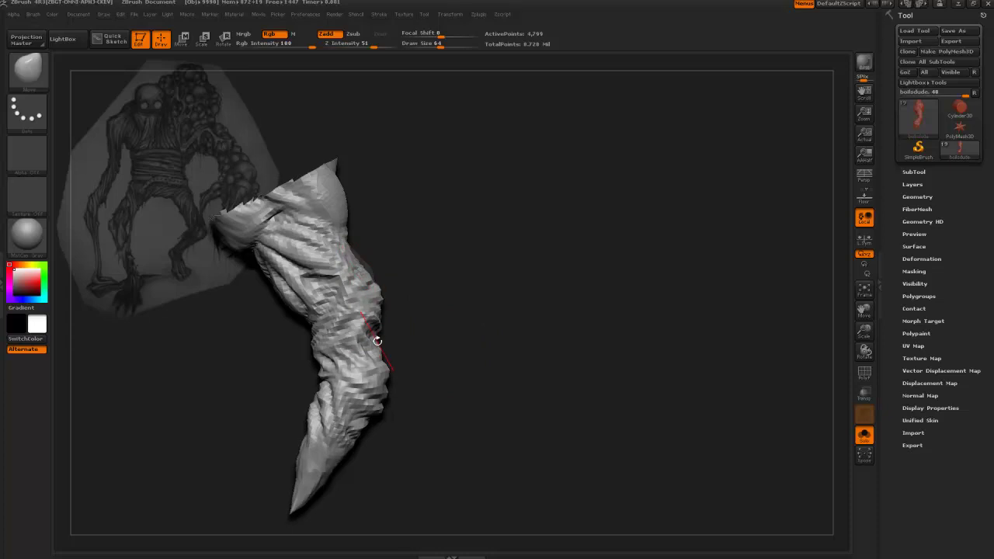
pyautogui.moveTo(375, 345)
pyautogui.mouseDown()
pyautogui.moveTo(369, 329)
pyautogui.moveTo(378, 320)
pyautogui.mouseUp()
# Step: Adjust the bent finger's inner contour and last knuckle with the Move brush at draw sizes 54 and 74
pyautogui.moveTo(294, 368); pyautogui.dragTo(305, 371)
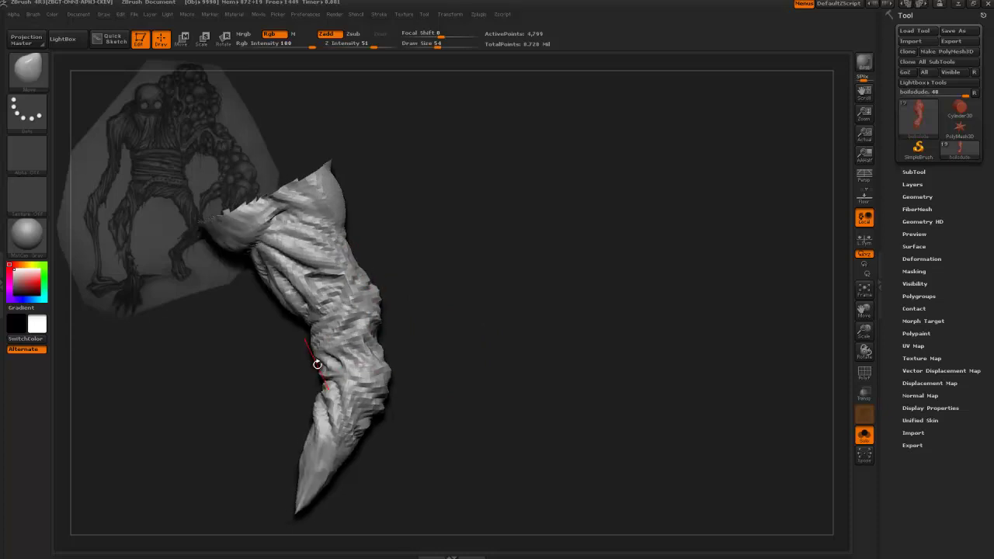
pyautogui.moveTo(296, 318)
pyautogui.mouseDown()
pyautogui.moveTo(308, 329)
pyautogui.moveTo(291, 305)
pyautogui.mouseUp()
pyautogui.press(']')
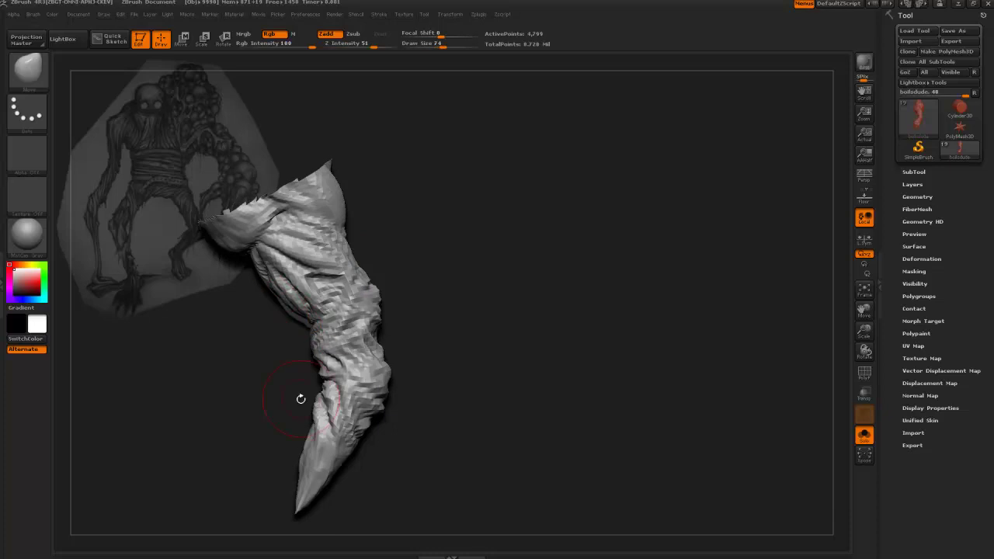
pyautogui.moveTo(299, 401)
pyautogui.mouseDown()
pyautogui.moveTo(322, 395)
pyautogui.moveTo(294, 365)
pyautogui.moveTo(310, 393)
pyautogui.moveTo(399, 422)
pyautogui.mouseUp()
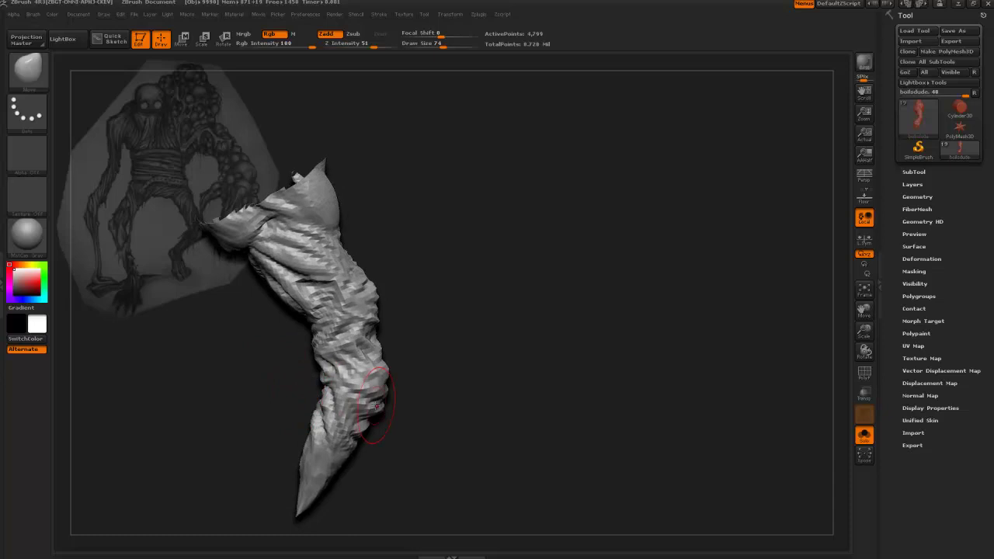
pyautogui.moveTo(406, 381)
pyautogui.mouseDown()
pyautogui.moveTo(337, 366)
pyautogui.moveTo(378, 369)
pyautogui.moveTo(388, 356)
pyautogui.moveTo(352, 352)
pyautogui.moveTo(412, 360)
pyautogui.moveTo(357, 334)
pyautogui.moveTo(399, 323)
pyautogui.moveTo(408, 301)
pyautogui.moveTo(392, 283)
pyautogui.moveTo(399, 277)
pyautogui.moveTo(425, 290)
pyautogui.mouseUp()
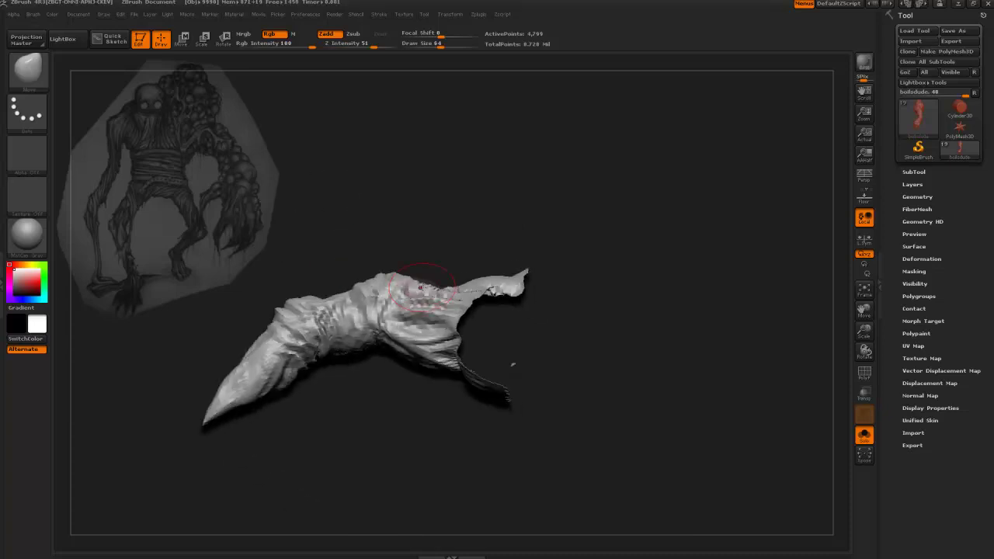
# Step: Refine the finger's side profile with the Move brush up to draw size 84, and show the whole arm at a higher subdivision level
pyautogui.press('[')
pyautogui.moveTo(403, 370)
pyautogui.keyDown('alt'); pyautogui.mouseDown()
pyautogui.moveTo(338, 232)
pyautogui.moveTo(346, 453)
pyautogui.moveTo(455, 372)
pyautogui.mouseUp(); pyautogui.keyUp('alt')
pyautogui.press(']')
pyautogui.press(']')
pyautogui.moveTo(351, 318)
pyautogui.mouseDown()
pyautogui.moveTo(362, 327)
pyautogui.moveTo(311, 349)
pyautogui.mouseUp()
pyautogui.press(']')
pyautogui.moveTo(313, 417)
pyautogui.keyDown('alt'); pyautogui.mouseDown()
pyautogui.moveTo(256, 228)
pyautogui.moveTo(356, 327)
pyautogui.mouseUp(); pyautogui.keyUp('alt')
pyautogui.press('d')
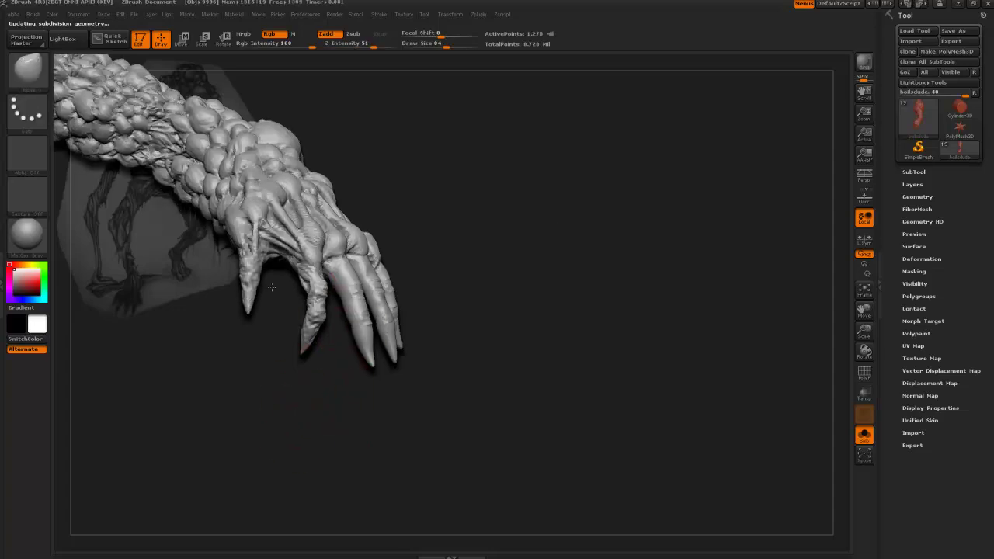
# Step: Turn off Solo mode to show the boil-covered arm together with the whole creature in front view
pyautogui.moveTo(271, 287)
pyautogui.keyDown('alt'); pyautogui.mouseDown()
pyautogui.moveTo(288, 362)
pyautogui.moveTo(235, 395)
pyautogui.moveTo(312, 388)
pyautogui.moveTo(232, 413)
pyautogui.moveTo(237, 346)
pyautogui.moveTo(253, 349)
pyautogui.moveTo(243, 335)
pyautogui.moveTo(222, 344)
pyautogui.moveTo(267, 288)
pyautogui.mouseUp(); pyautogui.keyUp('alt')
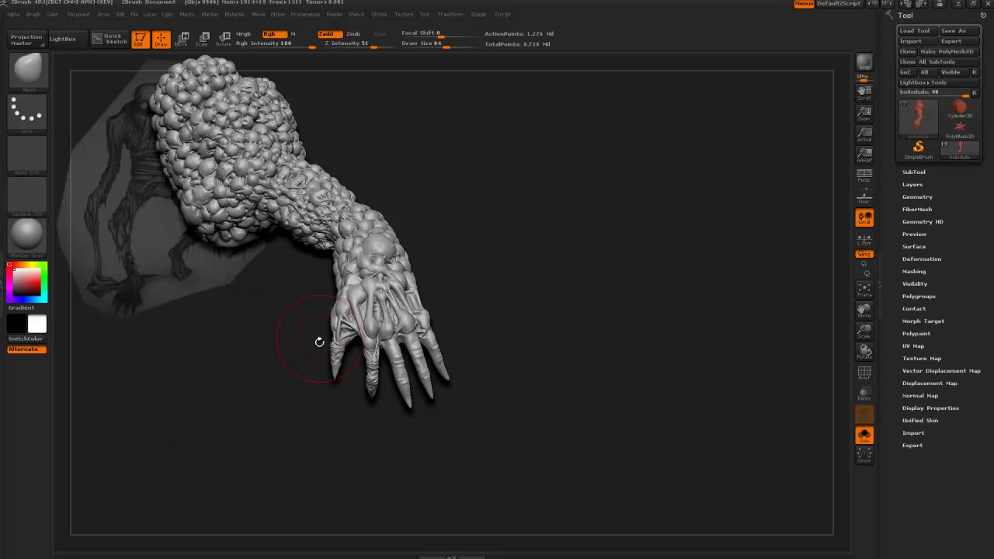
pyautogui.moveTo(287, 381)
pyautogui.mouseDown()
pyautogui.moveTo(256, 412)
pyautogui.moveTo(269, 426)
pyautogui.moveTo(326, 438)
pyautogui.moveTo(240, 443)
pyautogui.moveTo(363, 338)
pyautogui.mouseUp()
pyautogui.moveTo(284, 342)
pyautogui.keyDown('alt'); pyautogui.mouseDown()
pyautogui.moveTo(290, 367)
pyautogui.moveTo(253, 341)
pyautogui.moveTo(267, 334)
pyautogui.mouseUp(); pyautogui.keyUp('alt')
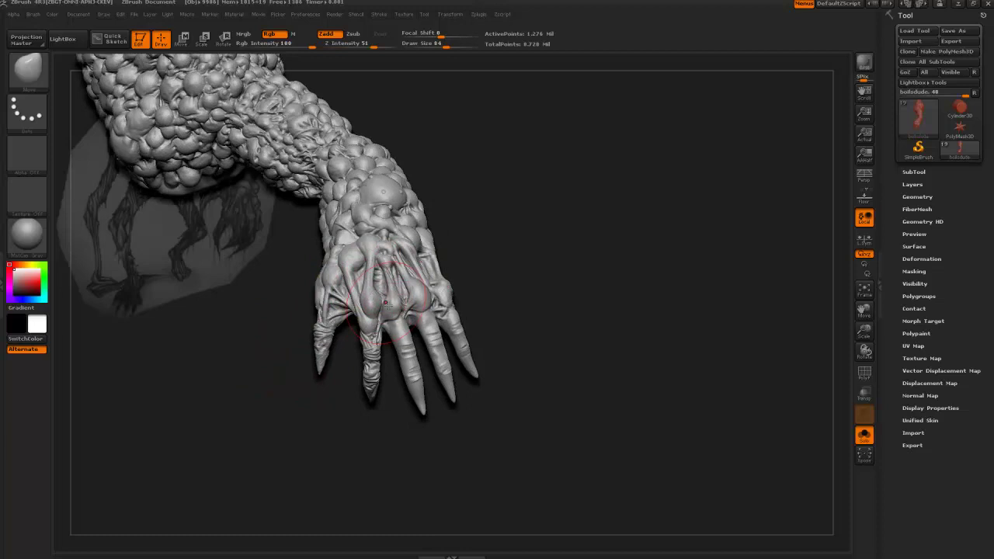
pyautogui.moveTo(274, 295)
pyautogui.mouseDown()
pyautogui.moveTo(347, 326)
pyautogui.moveTo(325, 412)
pyautogui.moveTo(412, 415)
pyautogui.moveTo(429, 393)
pyautogui.moveTo(389, 435)
pyautogui.moveTo(326, 428)
pyautogui.moveTo(346, 385)
pyautogui.moveTo(324, 368)
pyautogui.moveTo(311, 411)
pyautogui.moveTo(259, 214)
pyautogui.mouseUp()
pyautogui.moveTo(257, 363)
pyautogui.keyDown('alt'); pyautogui.mouseDown()
pyautogui.moveTo(295, 355)
pyautogui.moveTo(288, 310)
pyautogui.moveTo(378, 256)
pyautogui.mouseUp(); pyautogui.keyUp('alt')
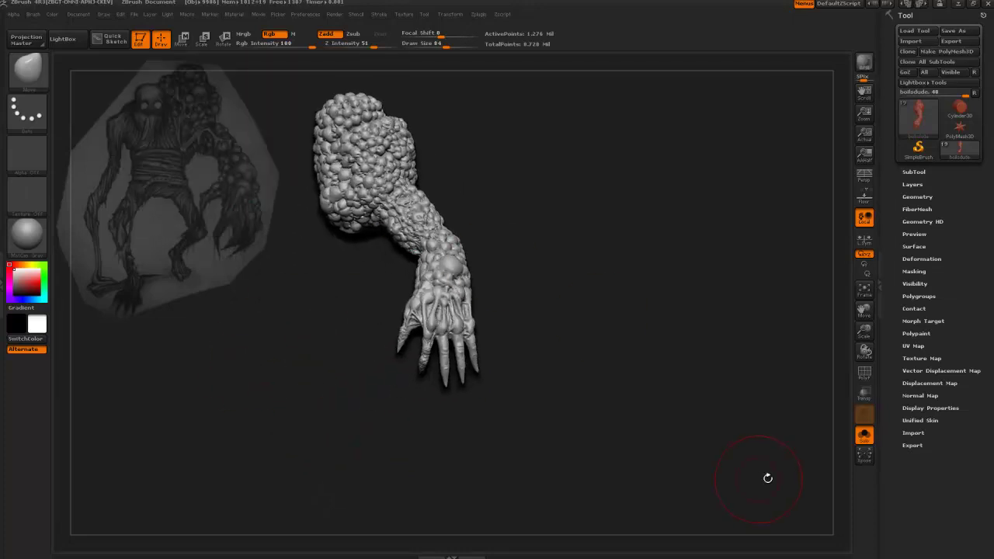
pyautogui.click(864, 435)
pyautogui.moveTo(624, 362); pyautogui.dragTo(645, 358)
pyautogui.moveTo(371, 397)
pyautogui.mouseDown()
pyautogui.moveTo(233, 243)
pyautogui.moveTo(248, 236)
pyautogui.mouseUp()
pyautogui.moveTo(481, 460)
pyautogui.mouseDown()
pyautogui.moveTo(419, 320)
pyautogui.moveTo(395, 329)
pyautogui.moveTo(455, 355)
pyautogui.moveTo(411, 382)
pyautogui.moveTo(342, 340)
pyautogui.moveTo(420, 364)
pyautogui.moveTo(280, 423)
pyautogui.moveTo(386, 392)
pyautogui.mouseUp()
pyautogui.moveTo(344, 278)
pyautogui.keyDown('alt'); pyautogui.mouseDown()
pyautogui.moveTo(518, 375)
pyautogui.moveTo(503, 302)
pyautogui.mouseUp(); pyautogui.keyUp('alt')
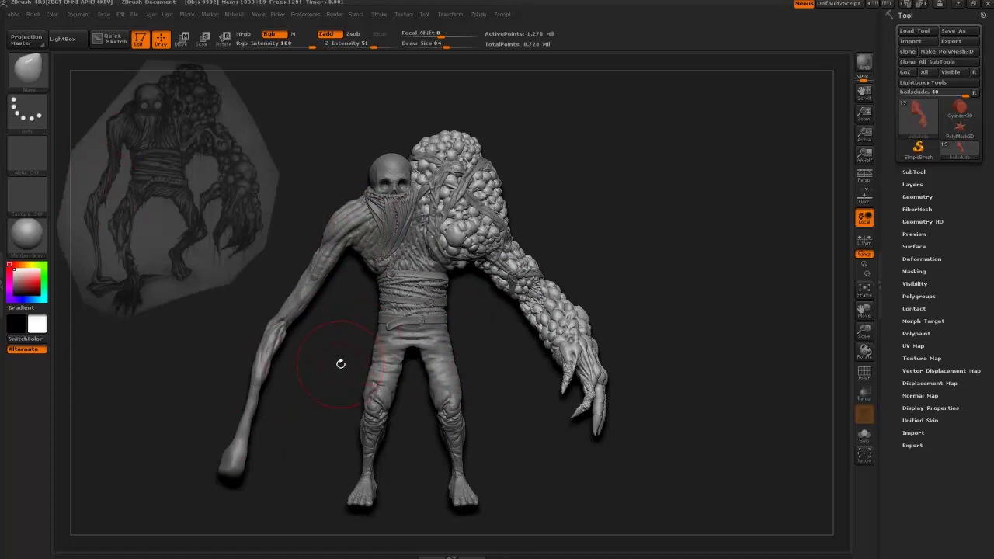
# Step: Examine the full creature from the front and side, including its belted waist, against the concept drawing
pyautogui.moveTo(335, 351)
pyautogui.mouseDown()
pyautogui.moveTo(239, 354)
pyautogui.moveTo(377, 367)
pyautogui.moveTo(399, 355)
pyautogui.moveTo(448, 378)
pyautogui.moveTo(246, 357)
pyautogui.moveTo(282, 359)
pyautogui.mouseUp()
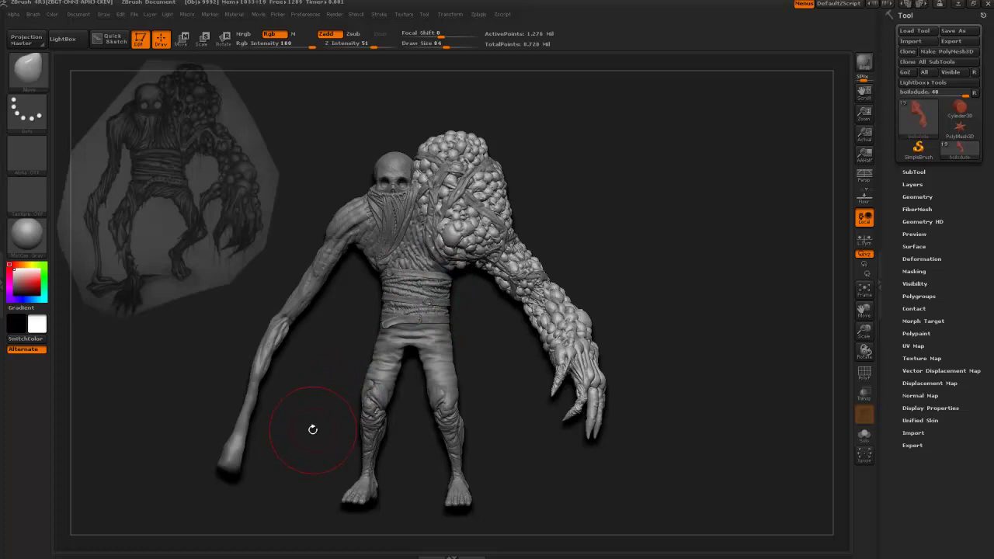
pyautogui.moveTo(307, 428)
pyautogui.mouseDown()
pyautogui.moveTo(273, 434)
pyautogui.moveTo(332, 443)
pyautogui.mouseUp()
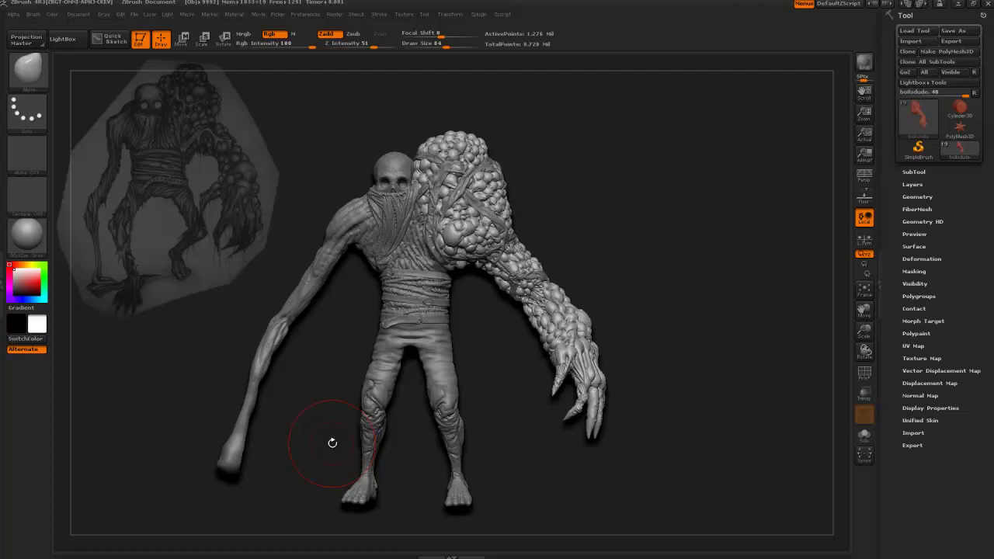
pyautogui.moveTo(484, 361); pyautogui.dragTo(536, 349)
pyautogui.moveTo(313, 194); pyautogui.dragTo(385, 316)
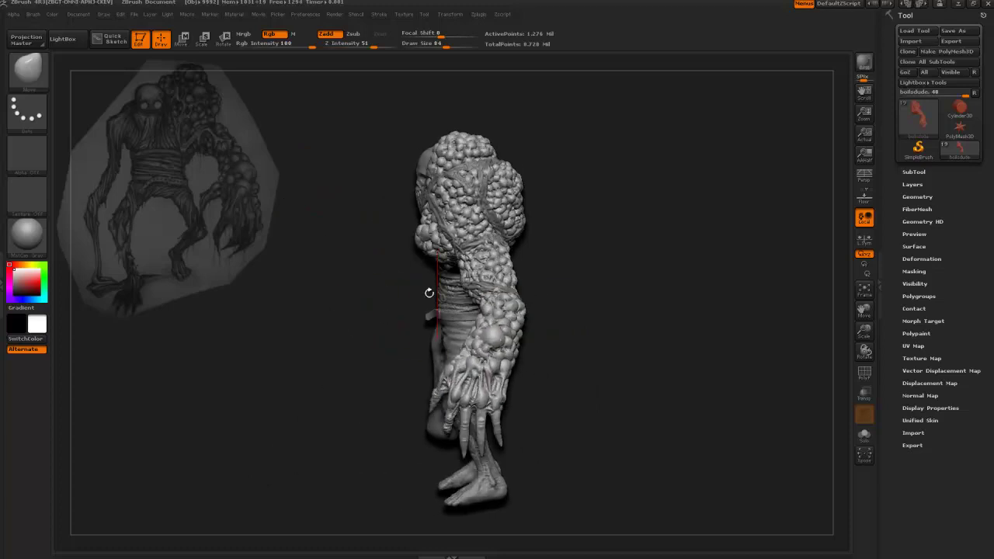
pyautogui.moveTo(336, 295); pyautogui.dragTo(368, 300)
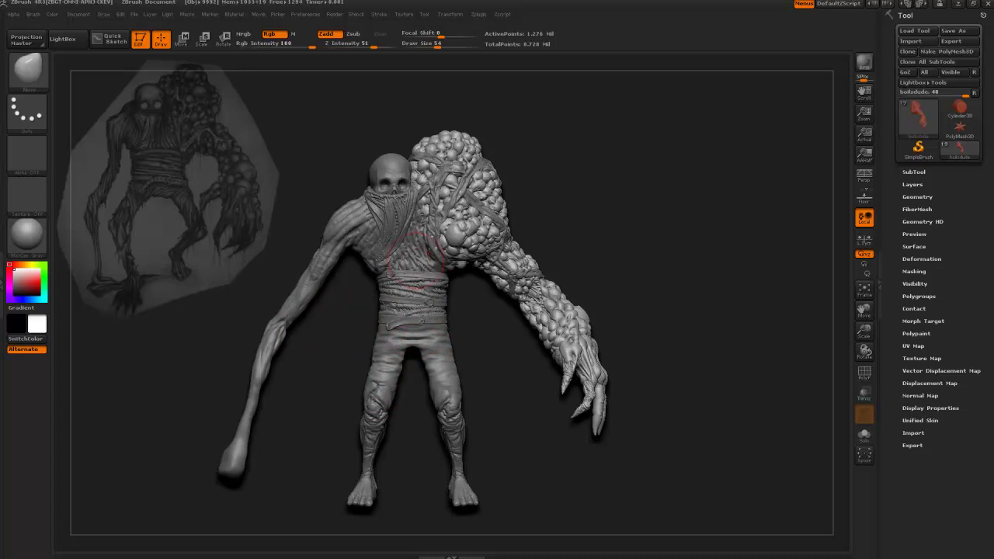
pyautogui.moveTo(334, 322)
pyautogui.mouseDown()
pyautogui.moveTo(483, 324)
pyautogui.moveTo(350, 322)
pyautogui.mouseUp()
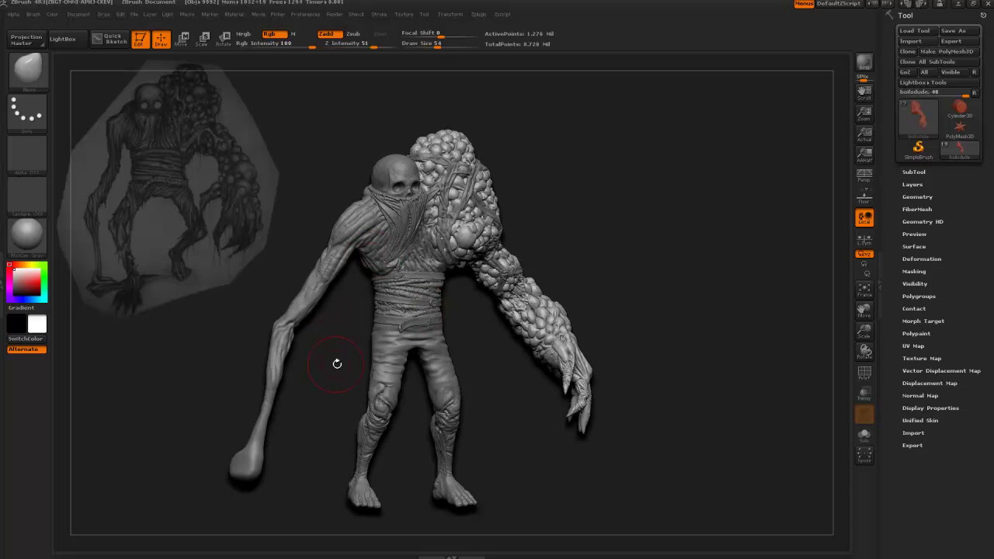
pyautogui.moveTo(331, 366); pyautogui.dragTo(432, 281)
pyautogui.moveTo(476, 322)
pyautogui.mouseDown()
pyautogui.moveTo(483, 309)
pyautogui.moveTo(475, 386)
pyautogui.mouseUp()
pyautogui.keyDown('alt'); pyautogui.moveTo(473, 332); pyautogui.dragTo(483, 397); pyautogui.keyUp('alt')
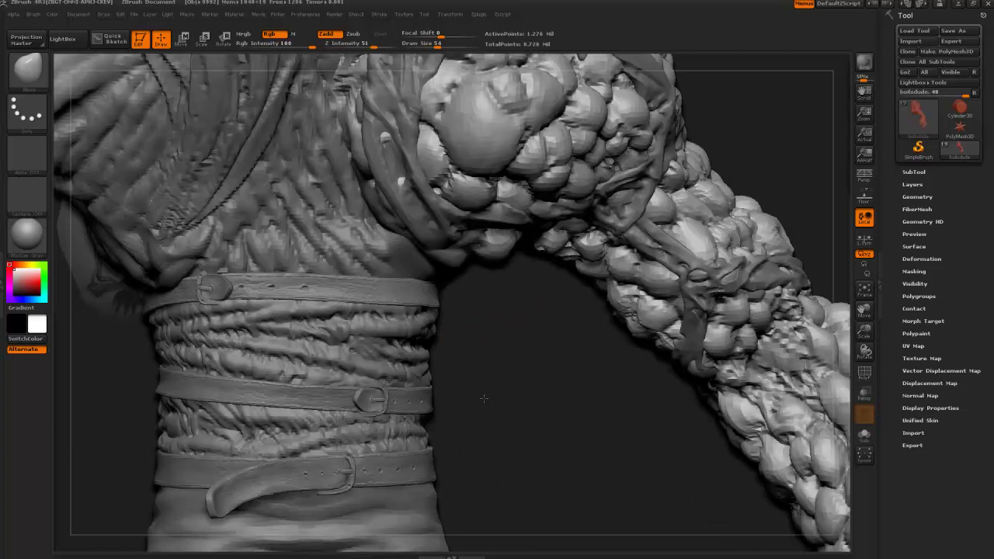
pyautogui.press('f')
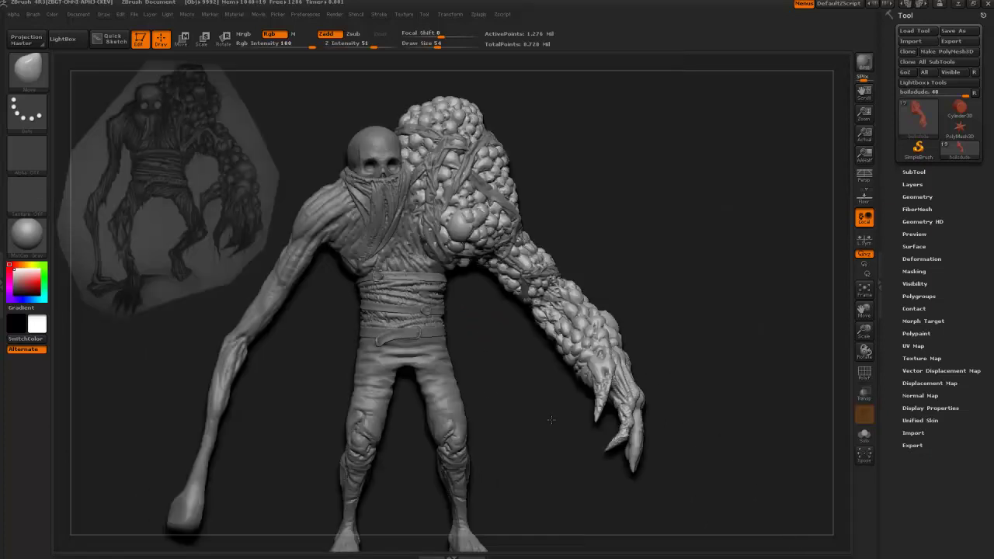
pyautogui.hotkey('alt', 'Tab')
pyautogui.hotkey('alt', 'Tab')
pyautogui.hotkey('alt', 'Tab')
pyautogui.hotkey('alt', 'Tab')
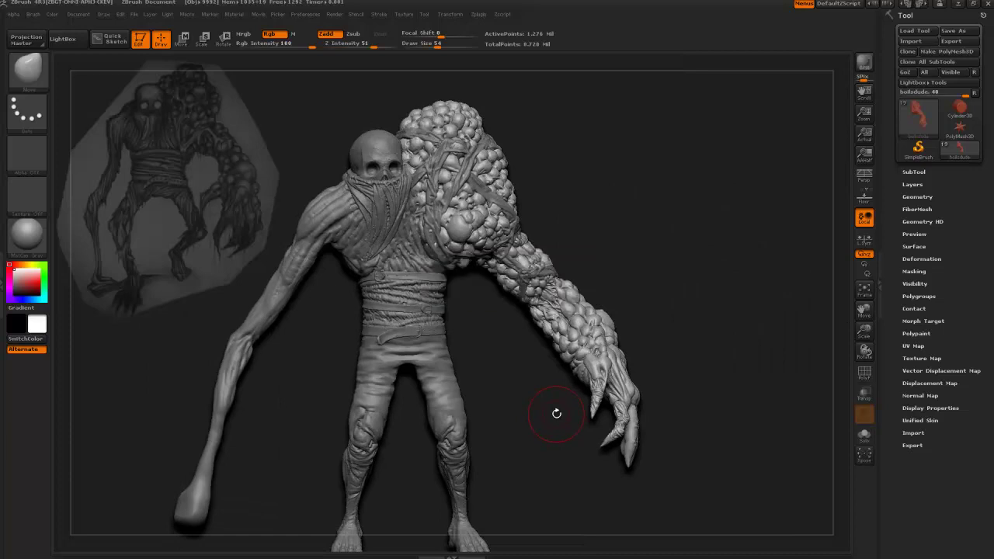